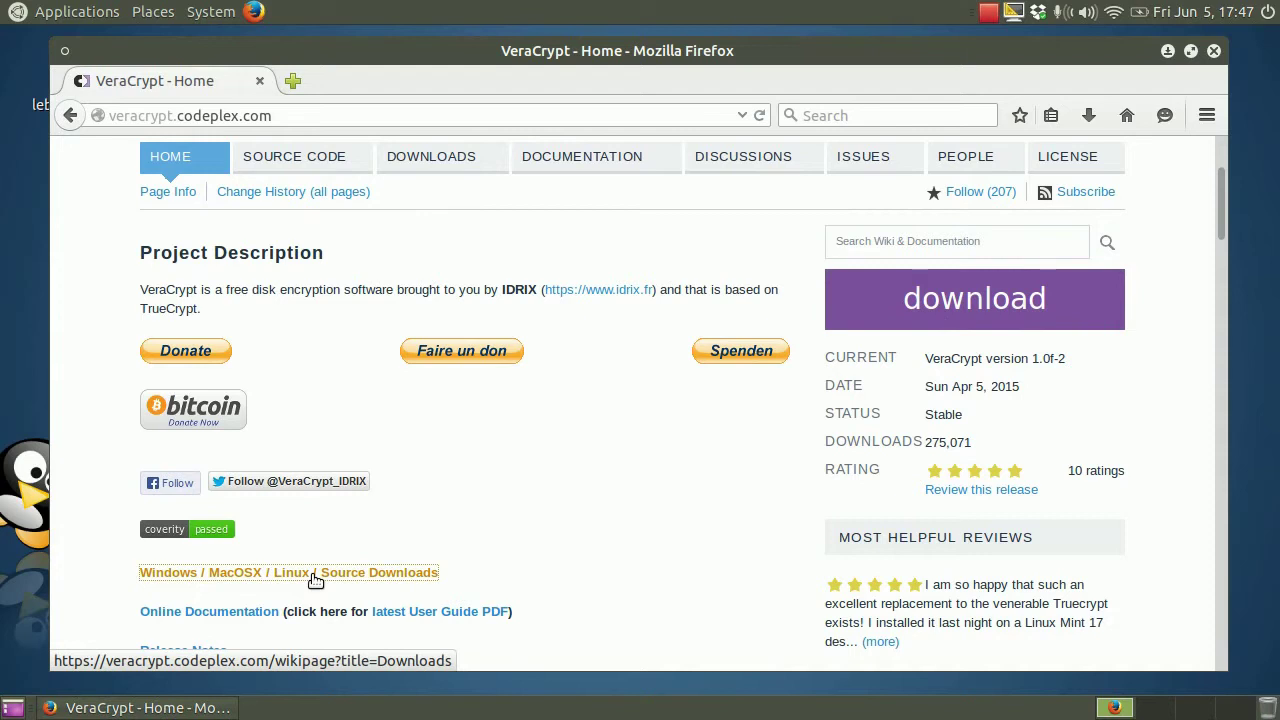
# Download the Linux package veracrypt-1.0f-2-setup.tar.bz2 from the VeraCrypt downloads page and save the file.
pyautogui.click(315, 580)
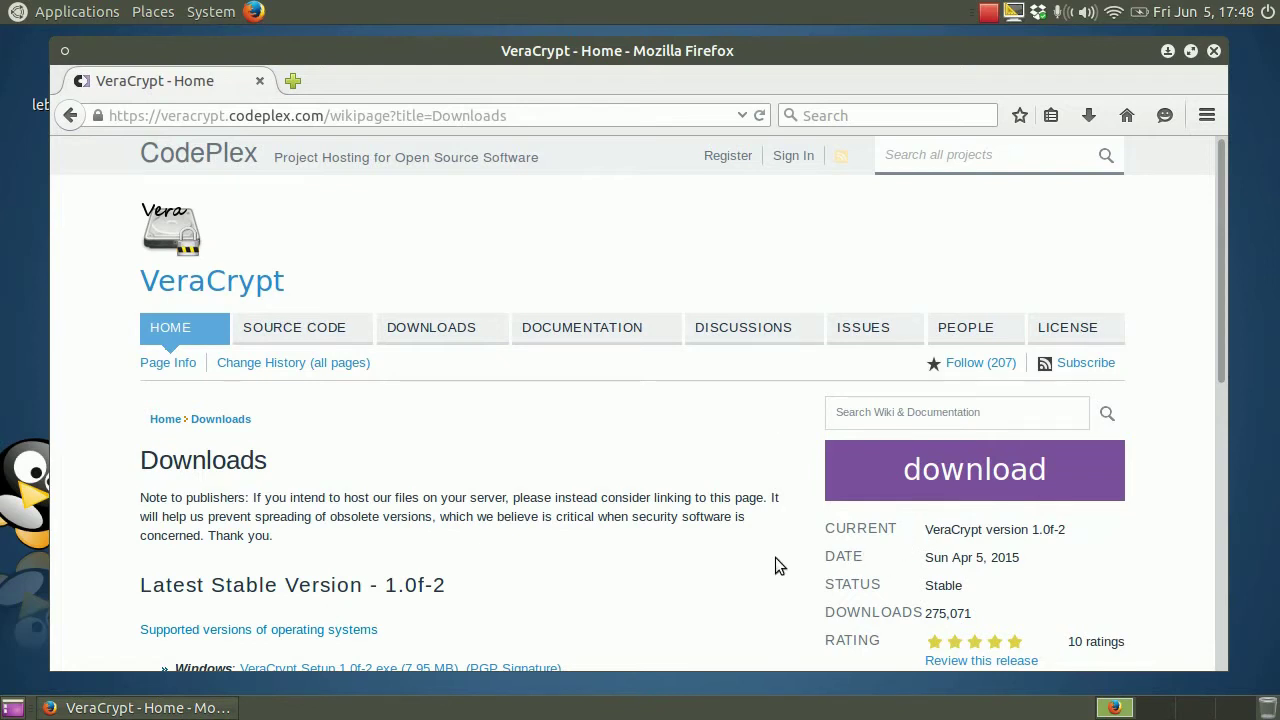
pyautogui.scroll(-1, 533, 567)
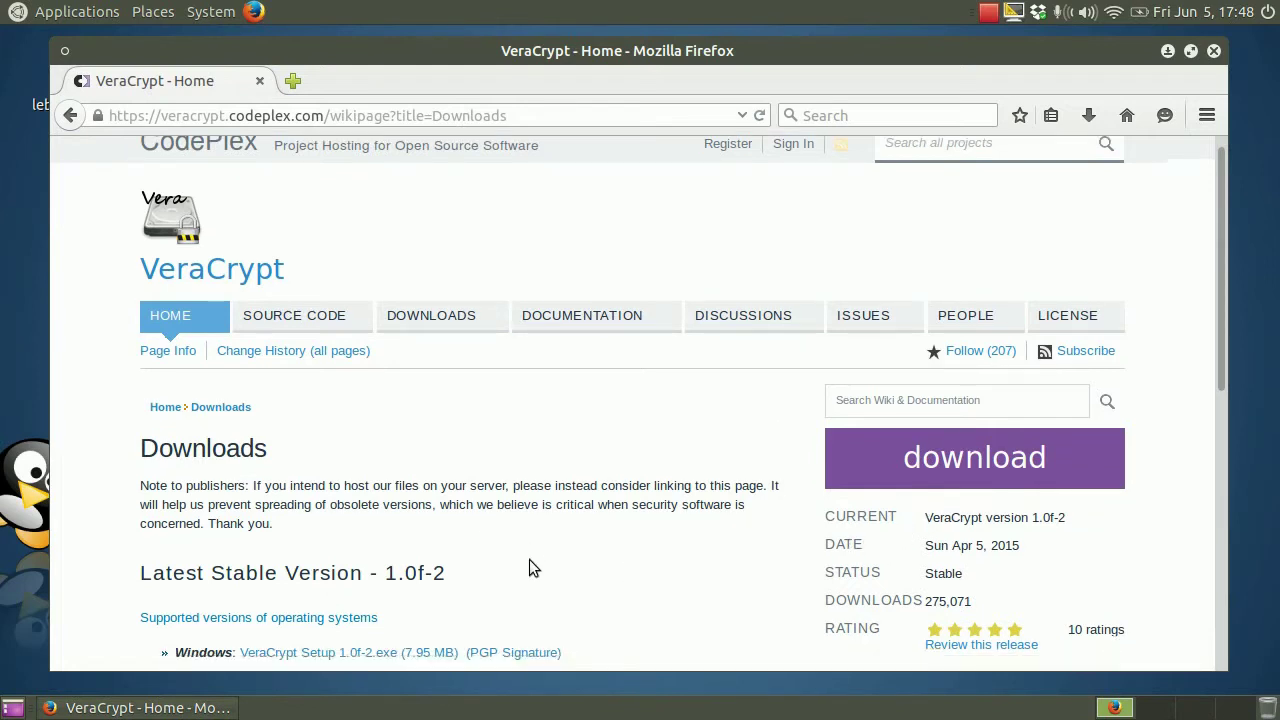
pyautogui.scroll(-4, 531, 567)
pyautogui.scroll(-1, 529, 567)
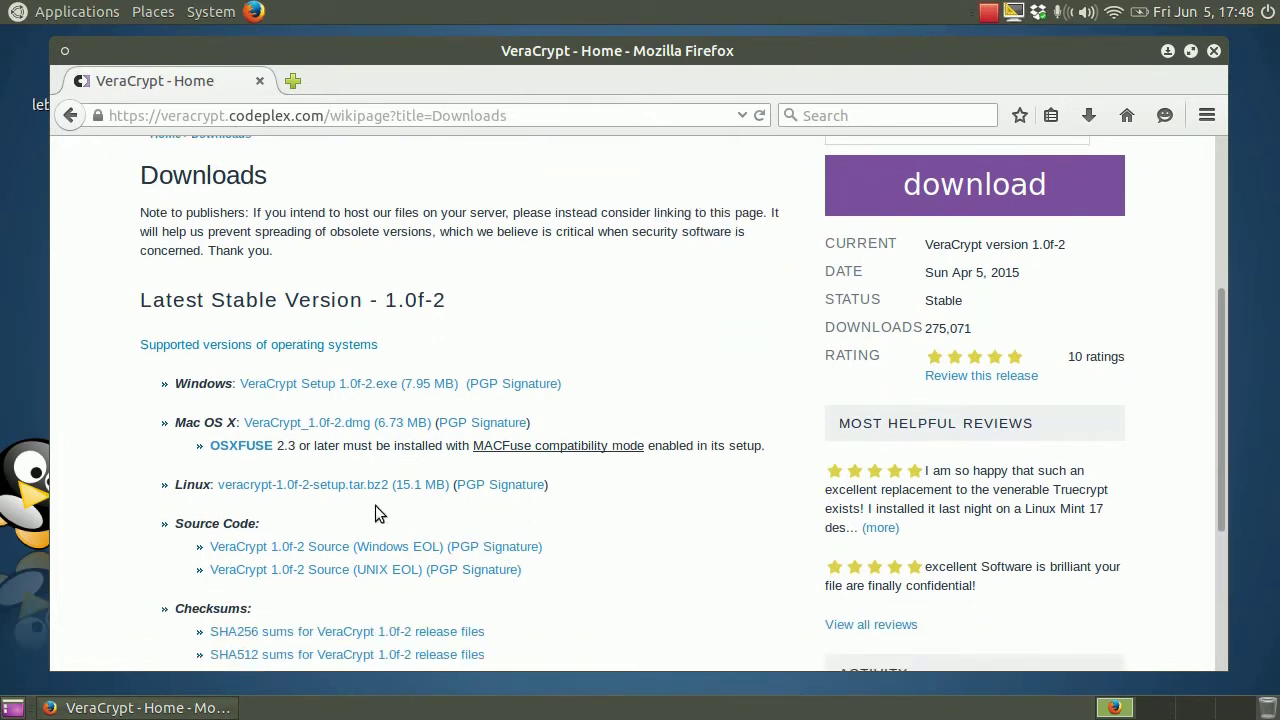
pyautogui.click(355, 486)
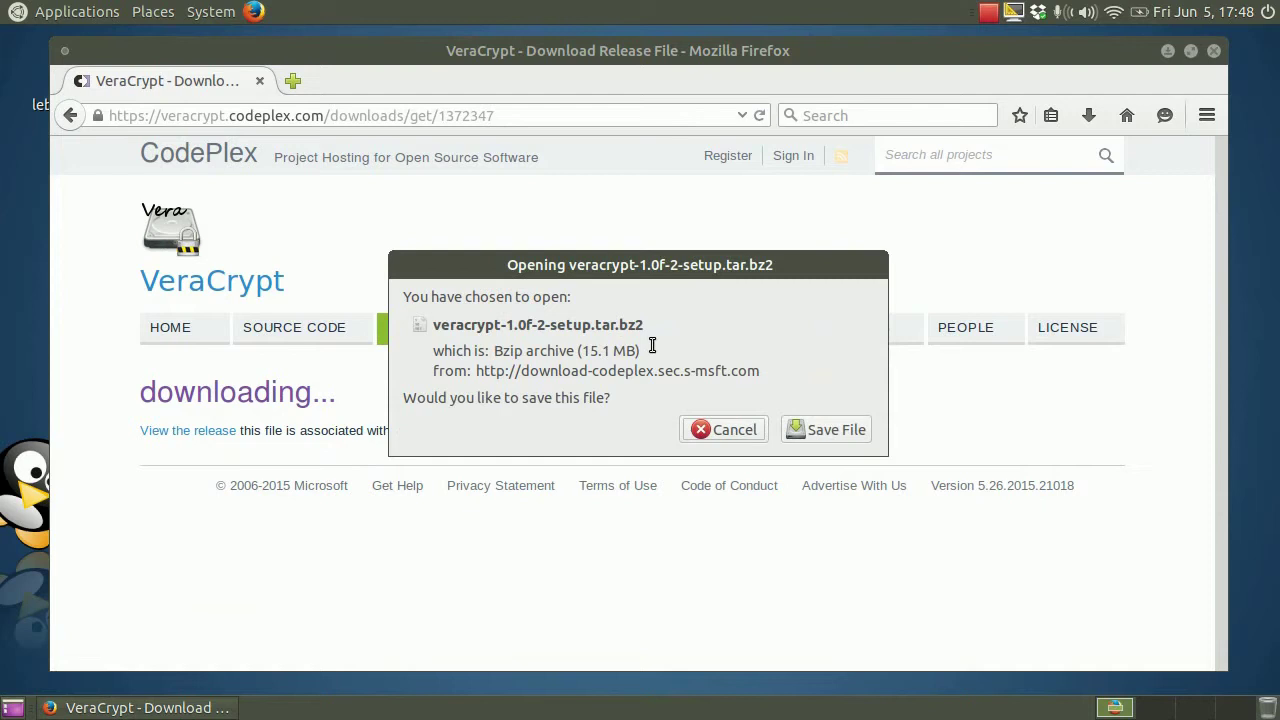
pyautogui.click(840, 432)
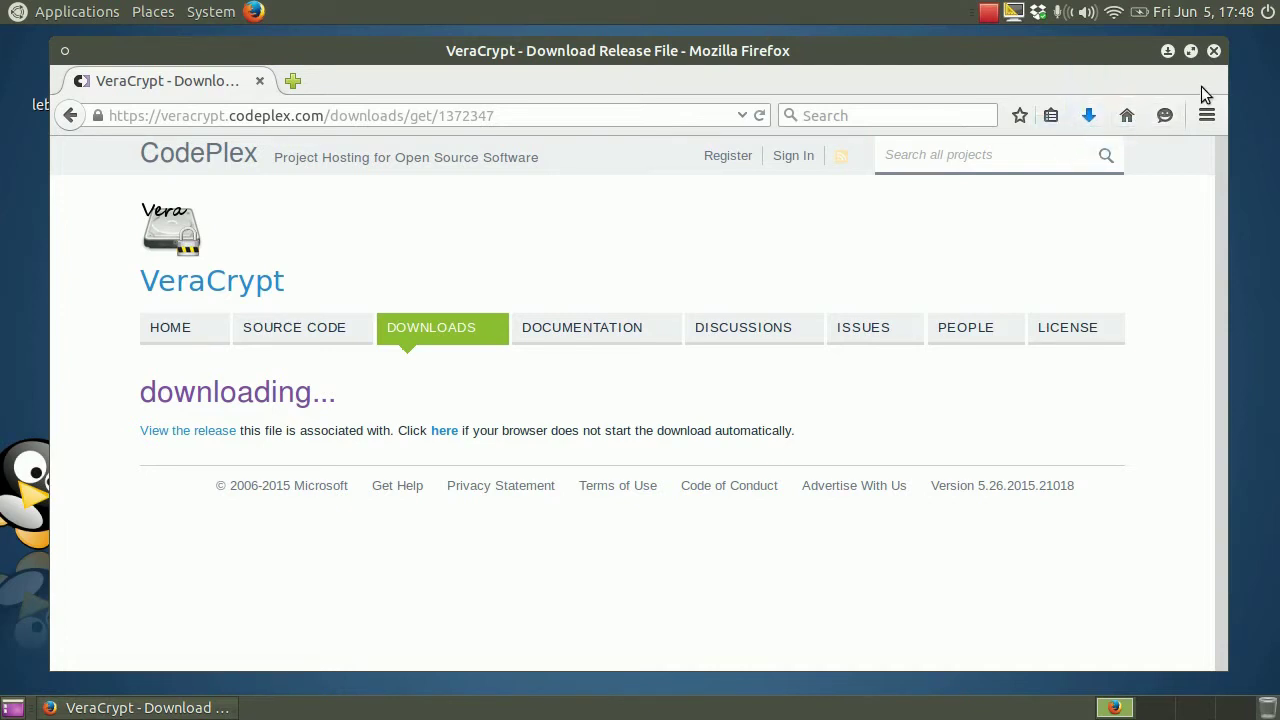
# Close the browser and open the Downloads folder in the file manager.
pyautogui.click(1214, 50)
pyautogui.doubleClick(85, 72)
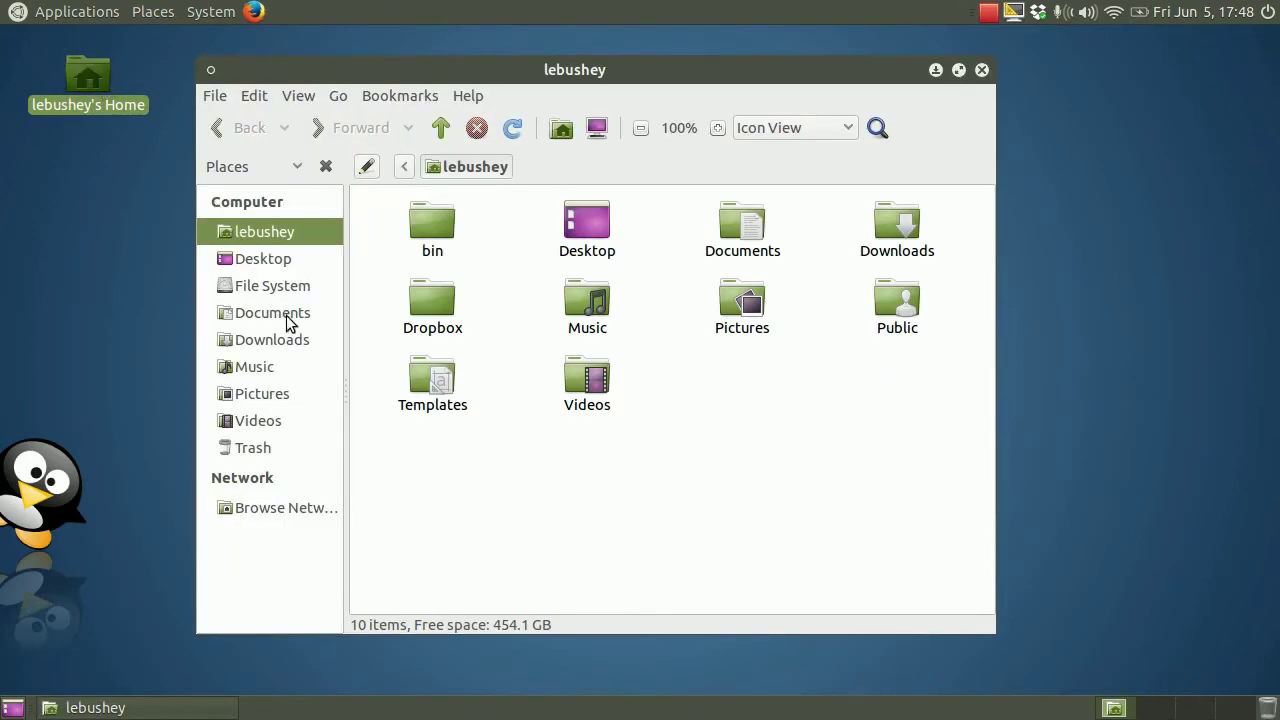
pyautogui.click(299, 340)
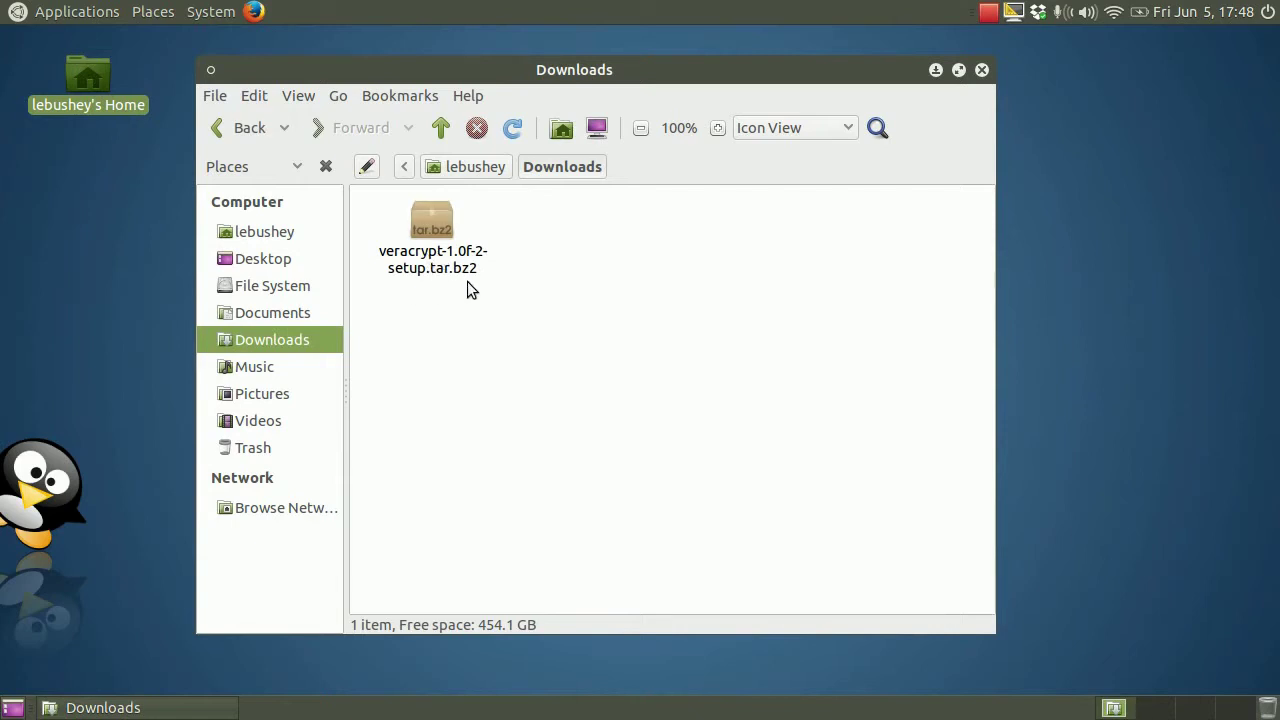
# Extract all files of veracrypt-1.0f-2-setup.tar.bz2 into the Downloads folder and quit the archive manager.
pyautogui.doubleClick(436, 231)
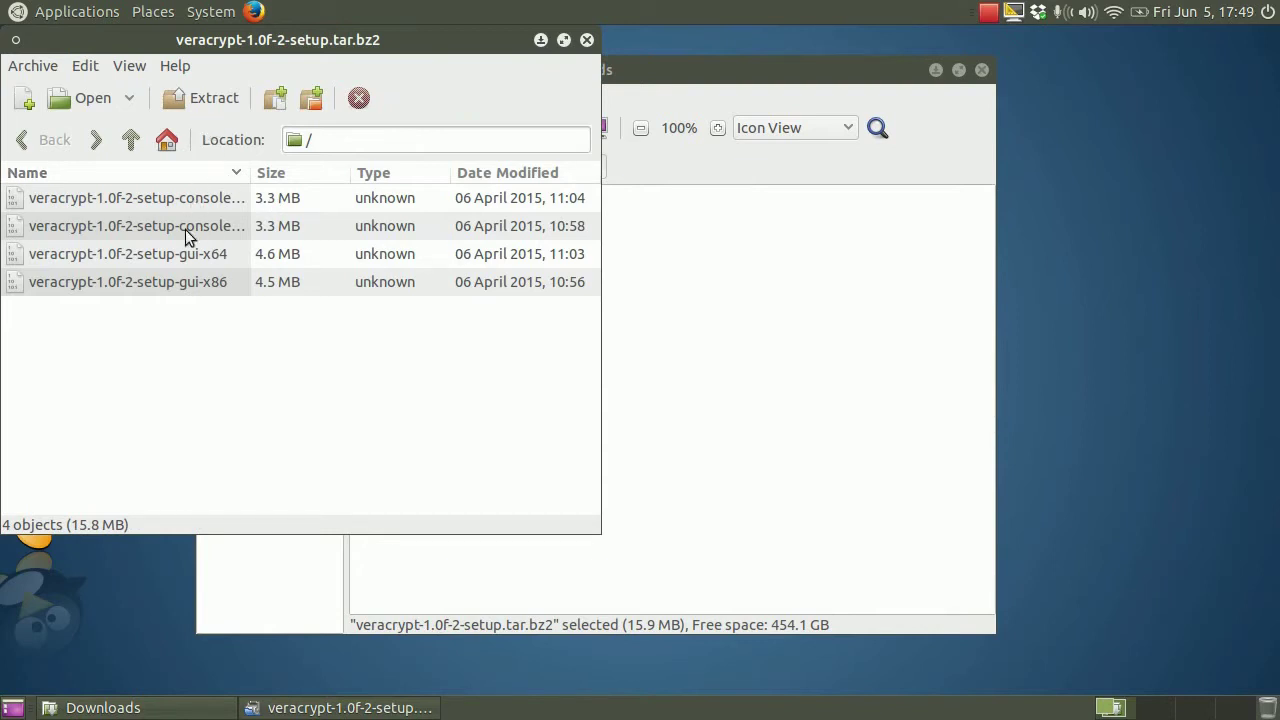
pyautogui.click(211, 100)
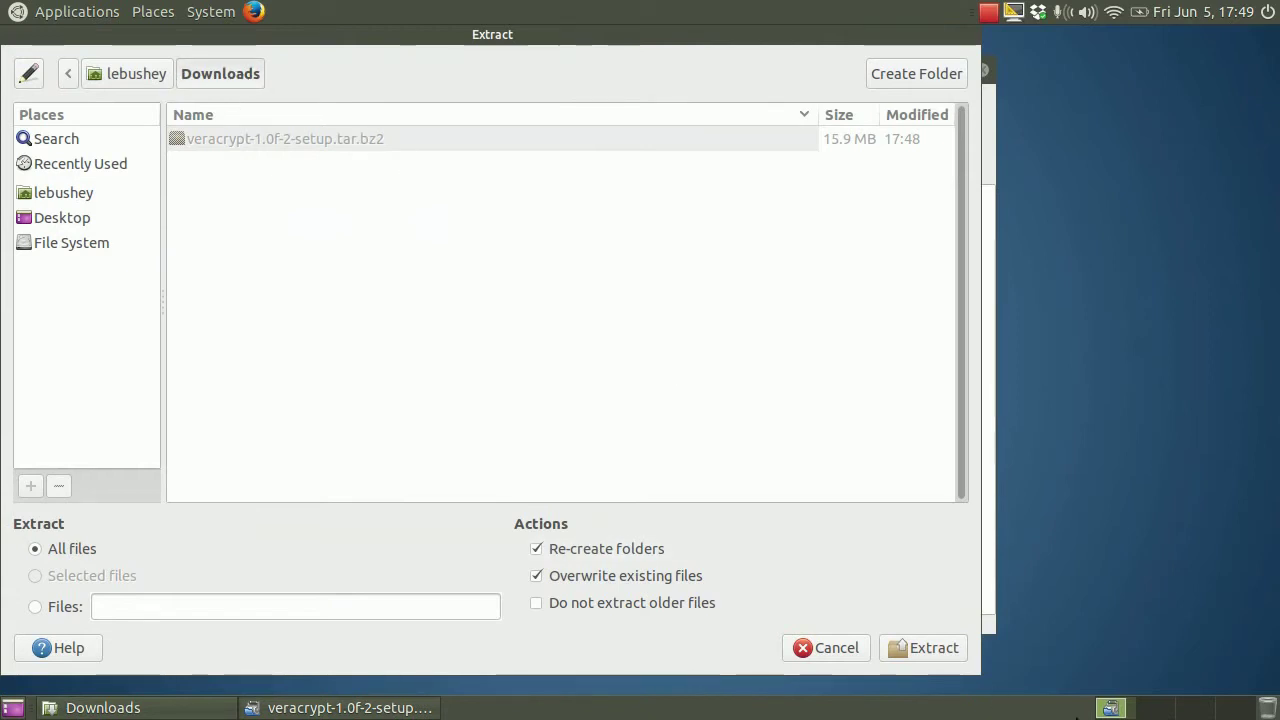
pyautogui.click(950, 650)
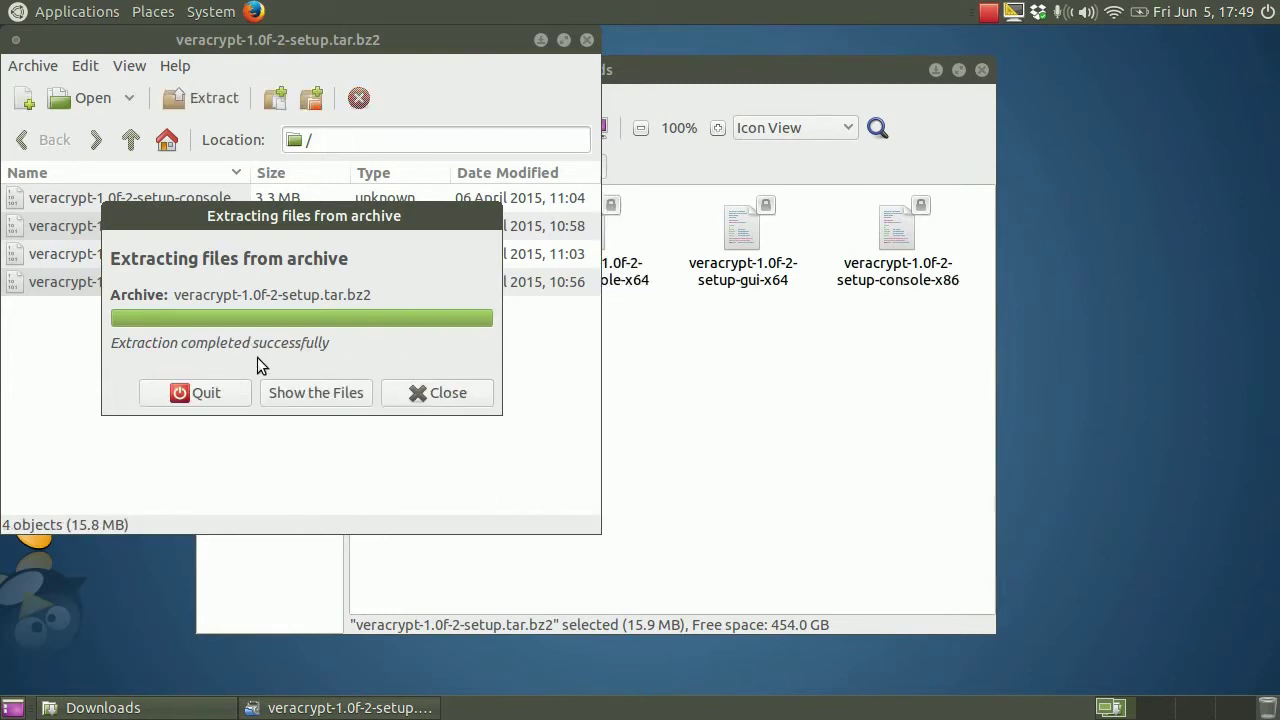
pyautogui.click(219, 393)
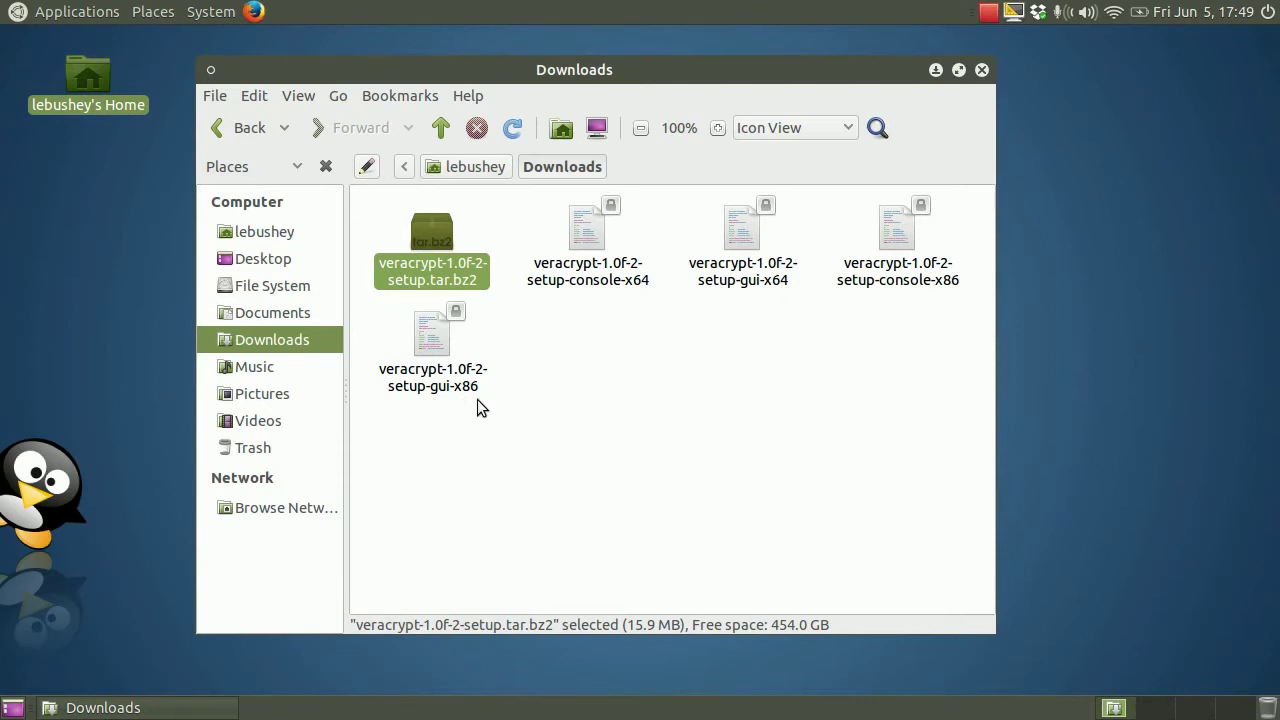
# Check the system architecture by running uname -a in MATE Terminal to decide between the gui-x64 and gui-x86 installers, and exit the session.
pyautogui.click(742, 243)
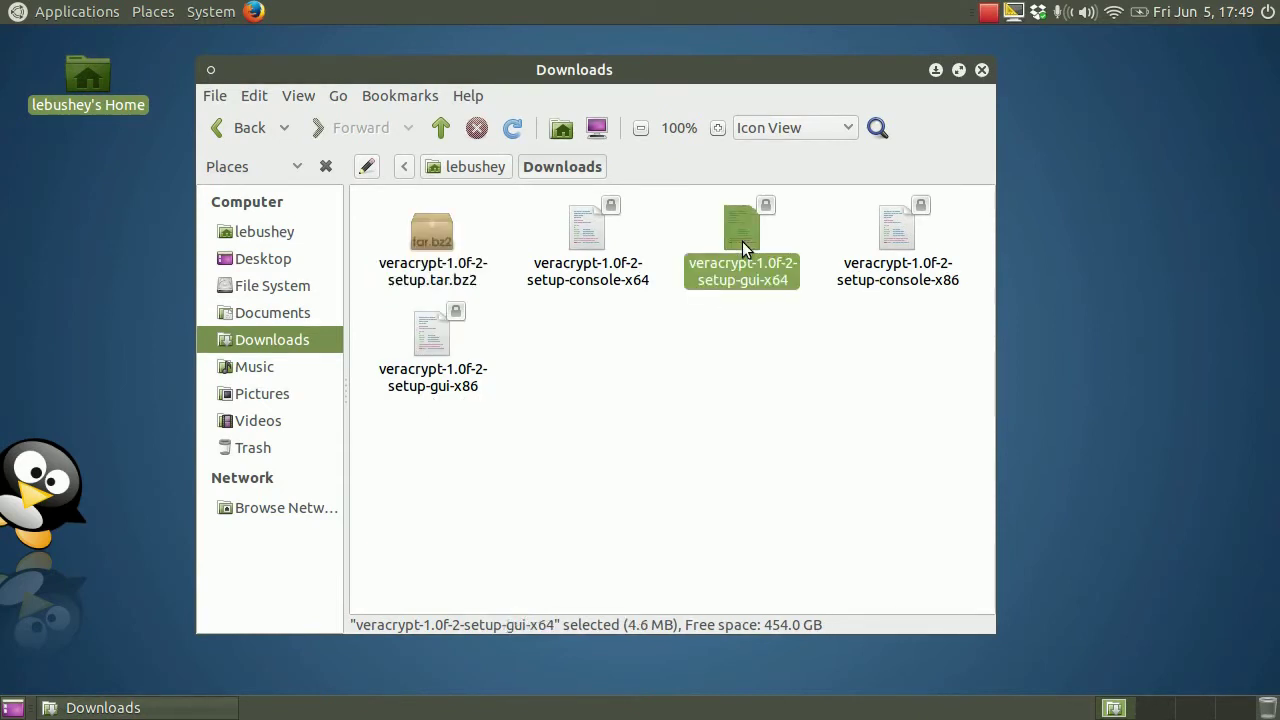
pyautogui.click(426, 338)
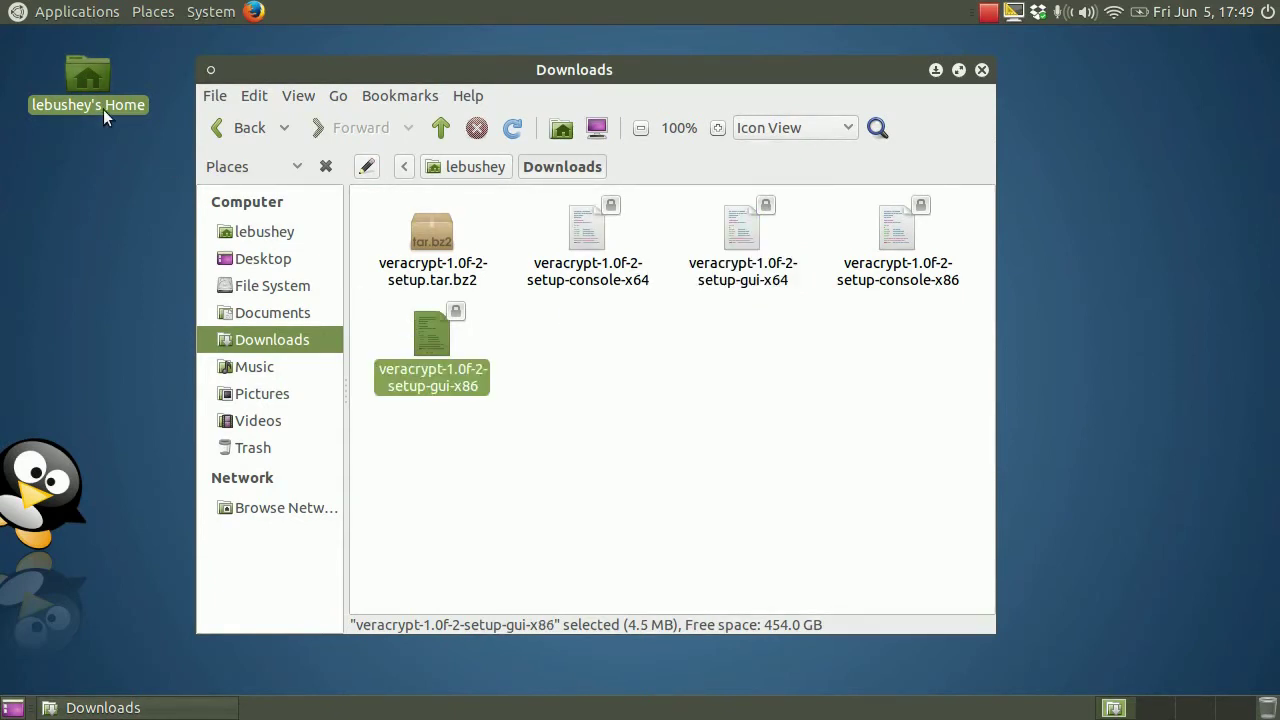
pyautogui.click(77, 12)
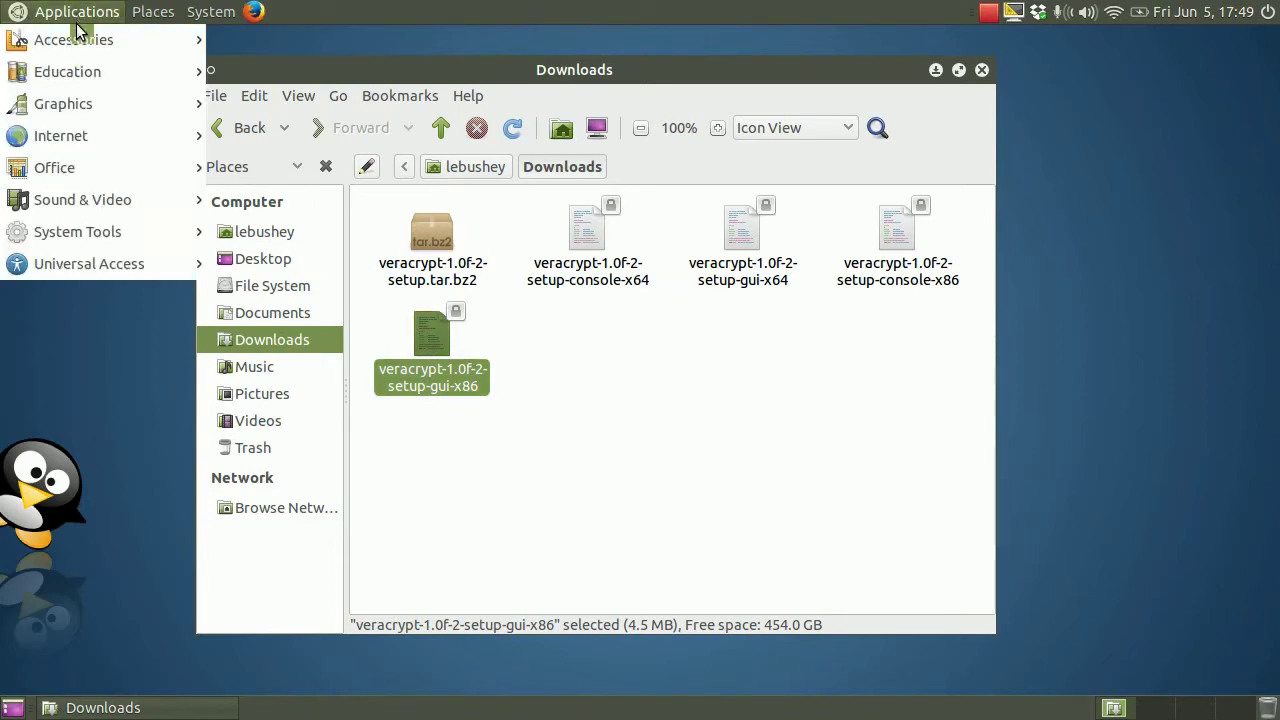
pyautogui.moveTo(120, 229)
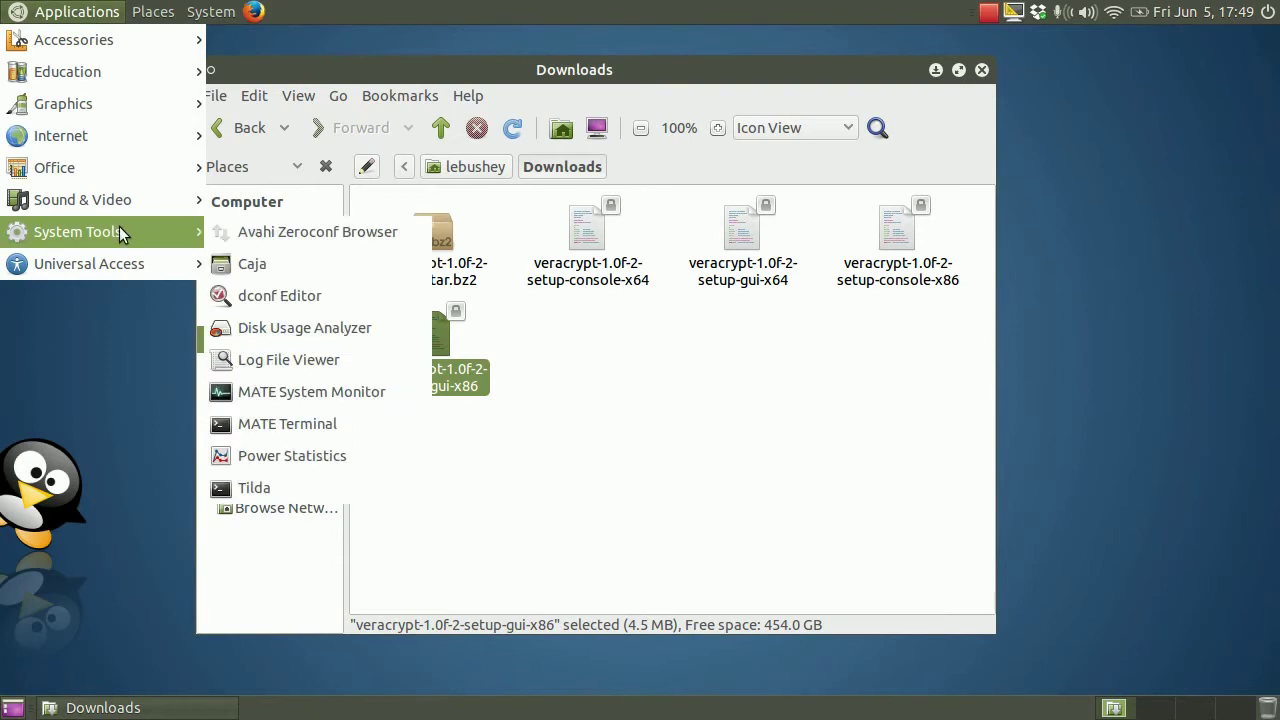
pyautogui.click(274, 422)
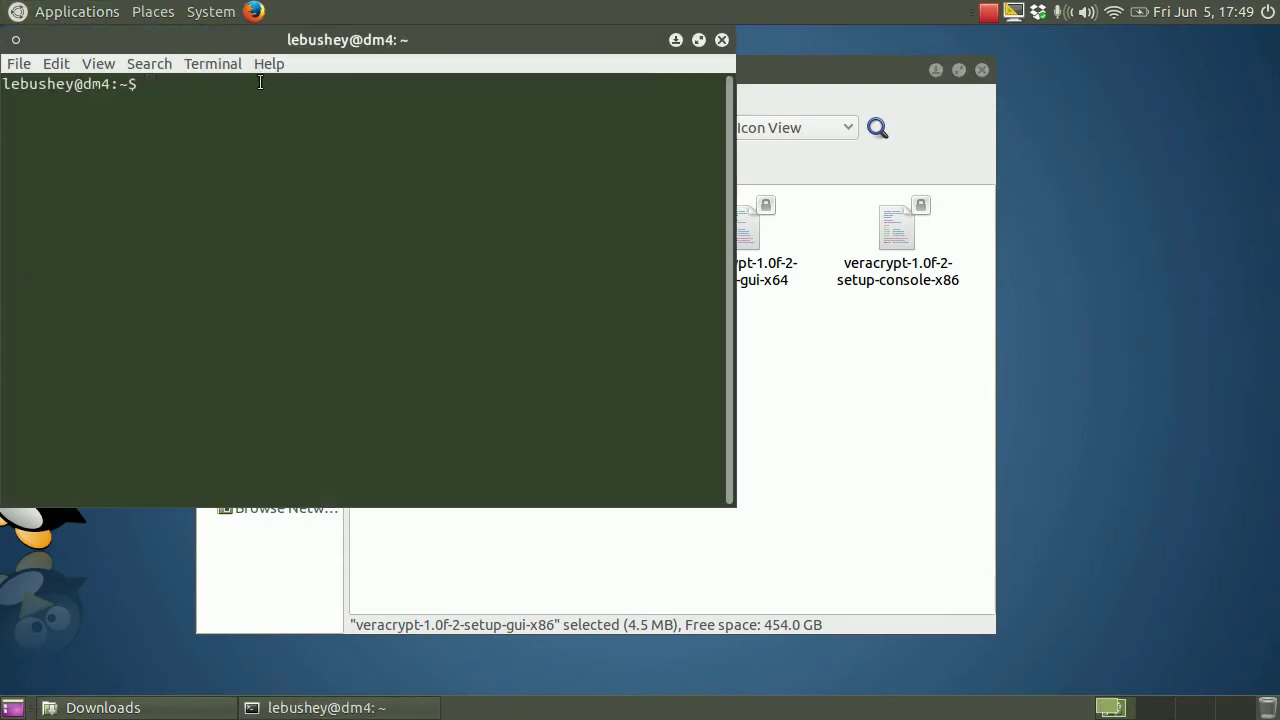
pyautogui.moveTo(265, 41); pyautogui.dragTo(536, 158)
pyautogui.write('uname')
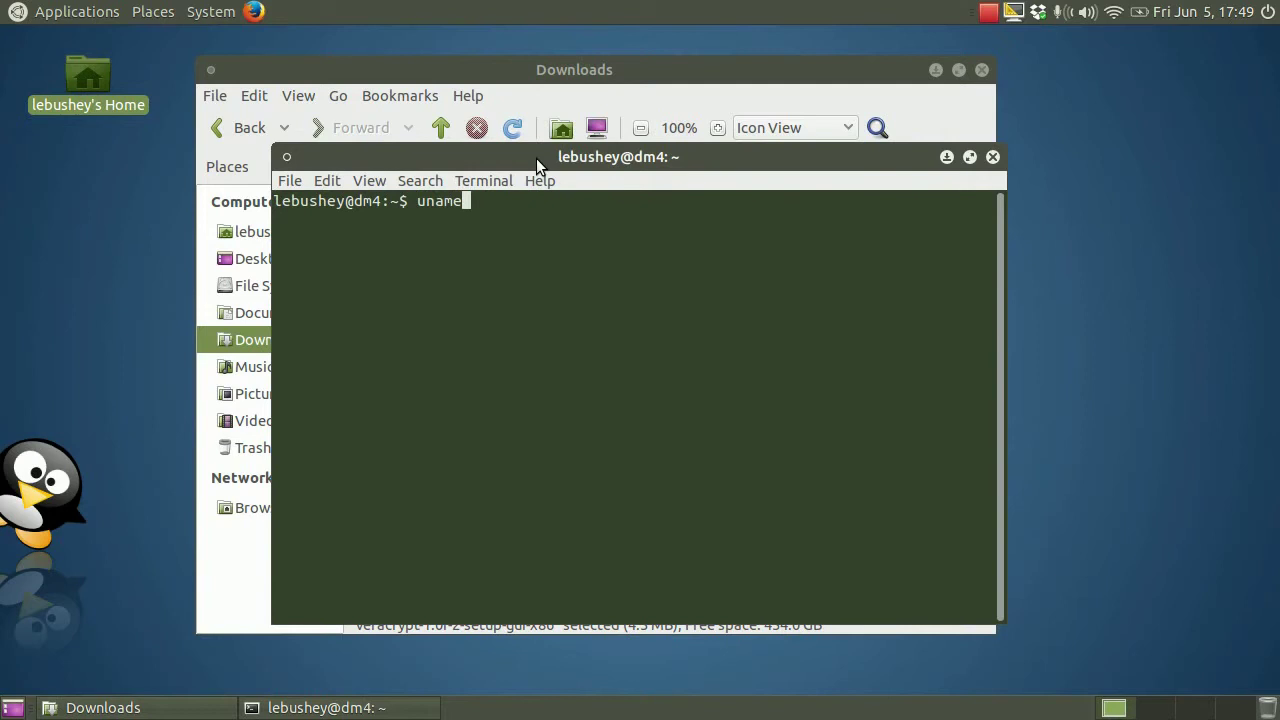
pyautogui.write(' -a')
pyautogui.press('Return')
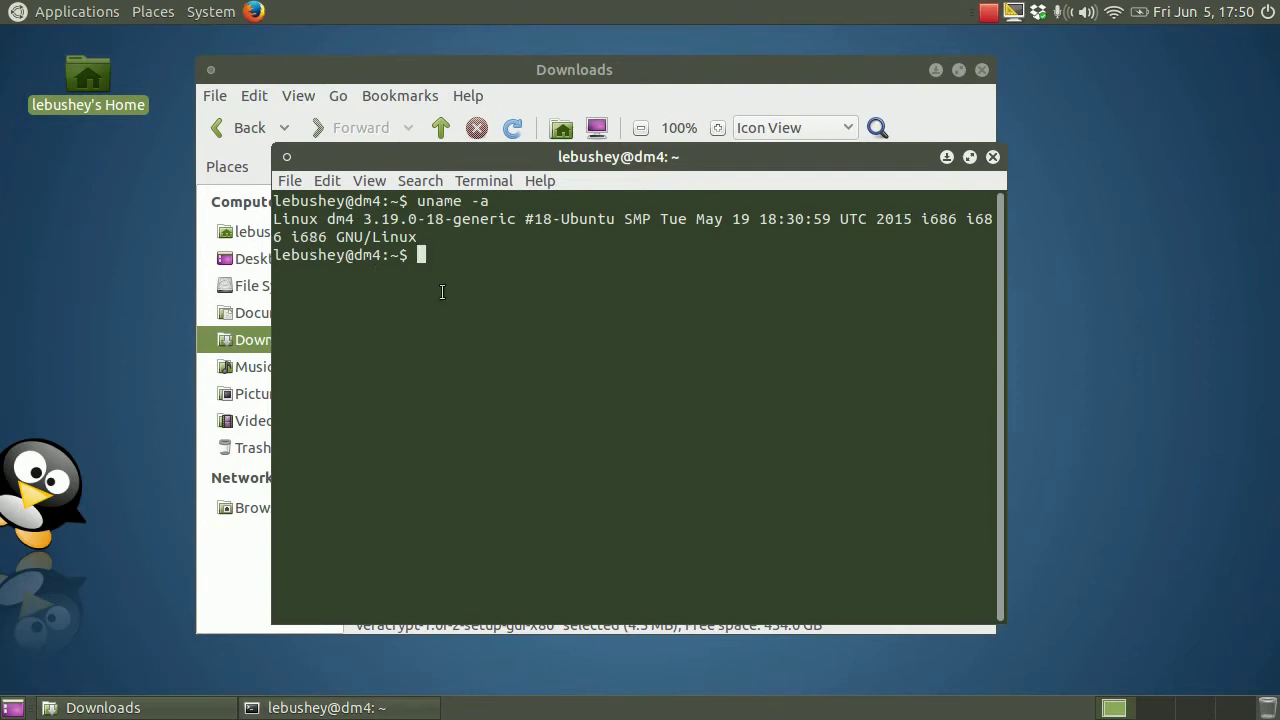
pyautogui.write('exit')
pyautogui.press('Return')
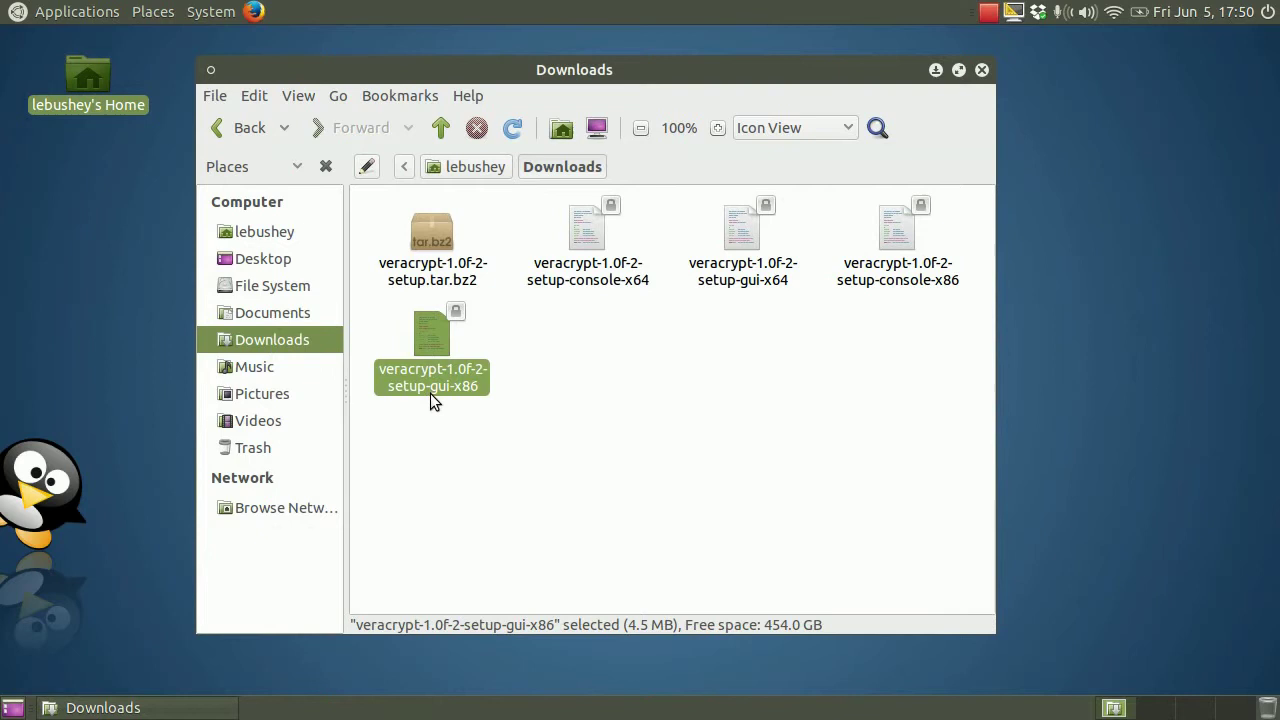
# Open a terminal in the Downloads folder and list the folder's files with ls.
pyautogui.rightClick(580, 389)
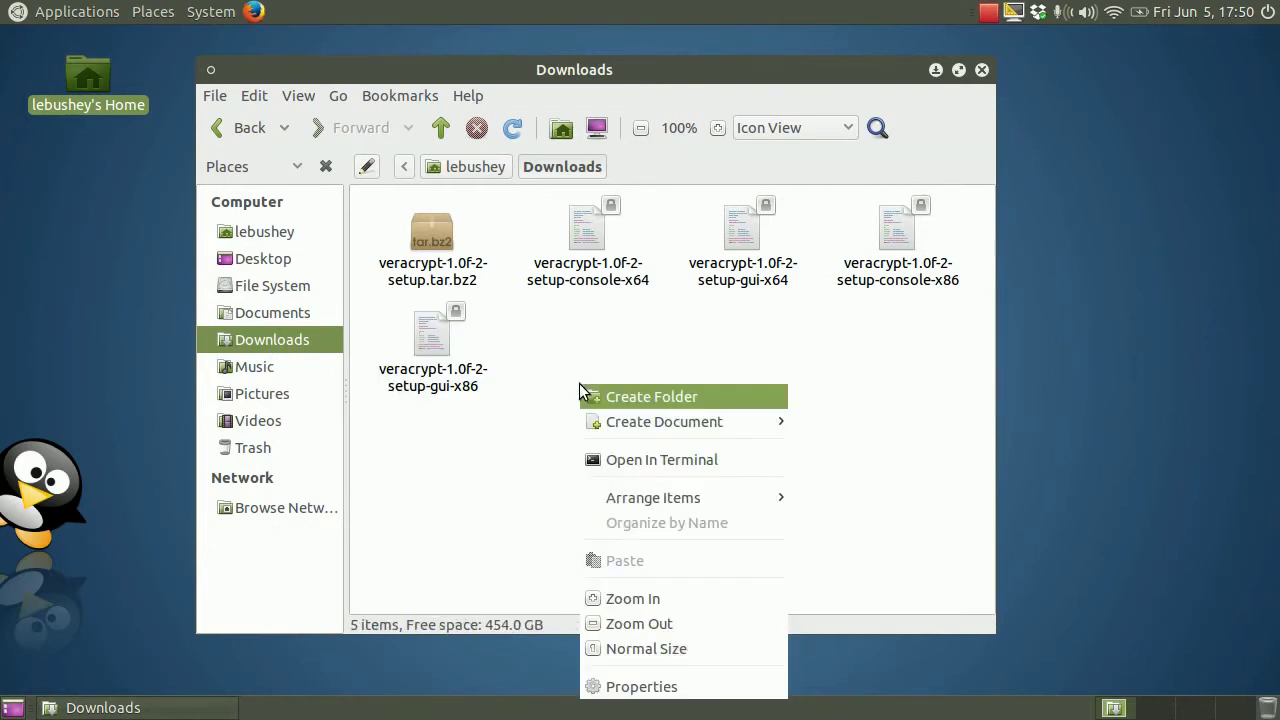
pyautogui.click(619, 461)
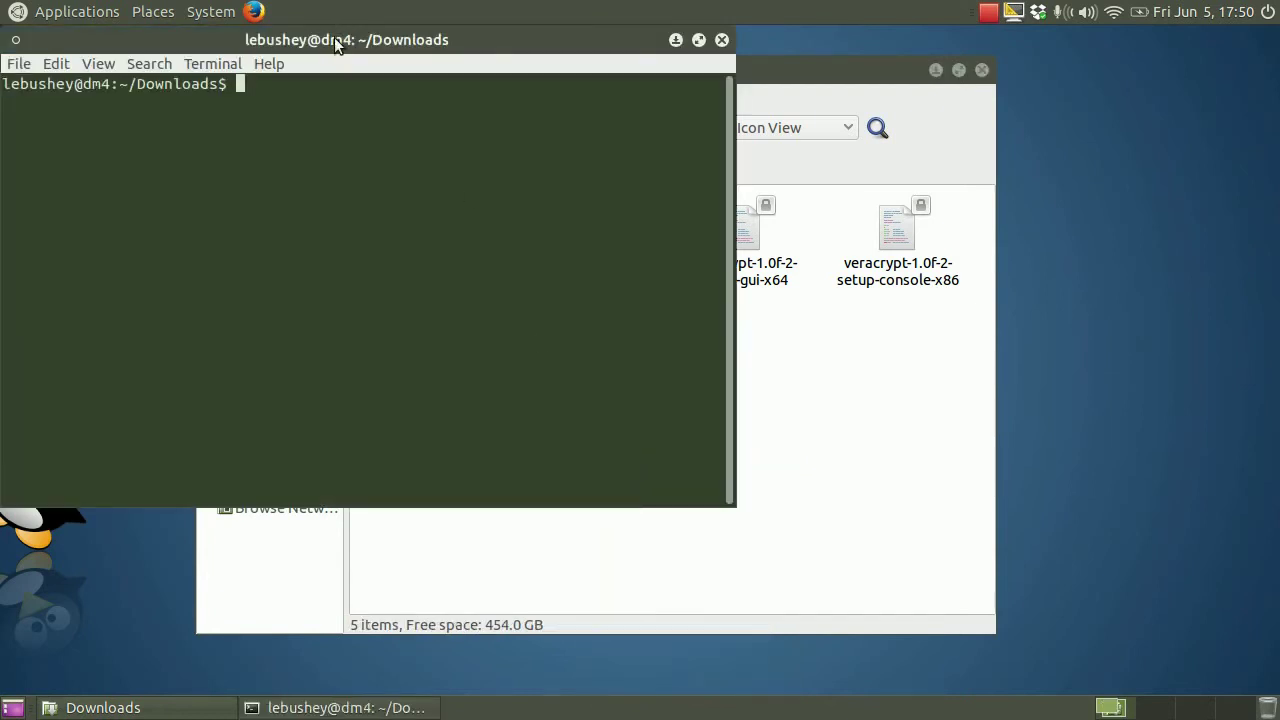
pyautogui.moveTo(337, 41); pyautogui.dragTo(581, 126)
pyautogui.write('ls')
pyautogui.press('Return')
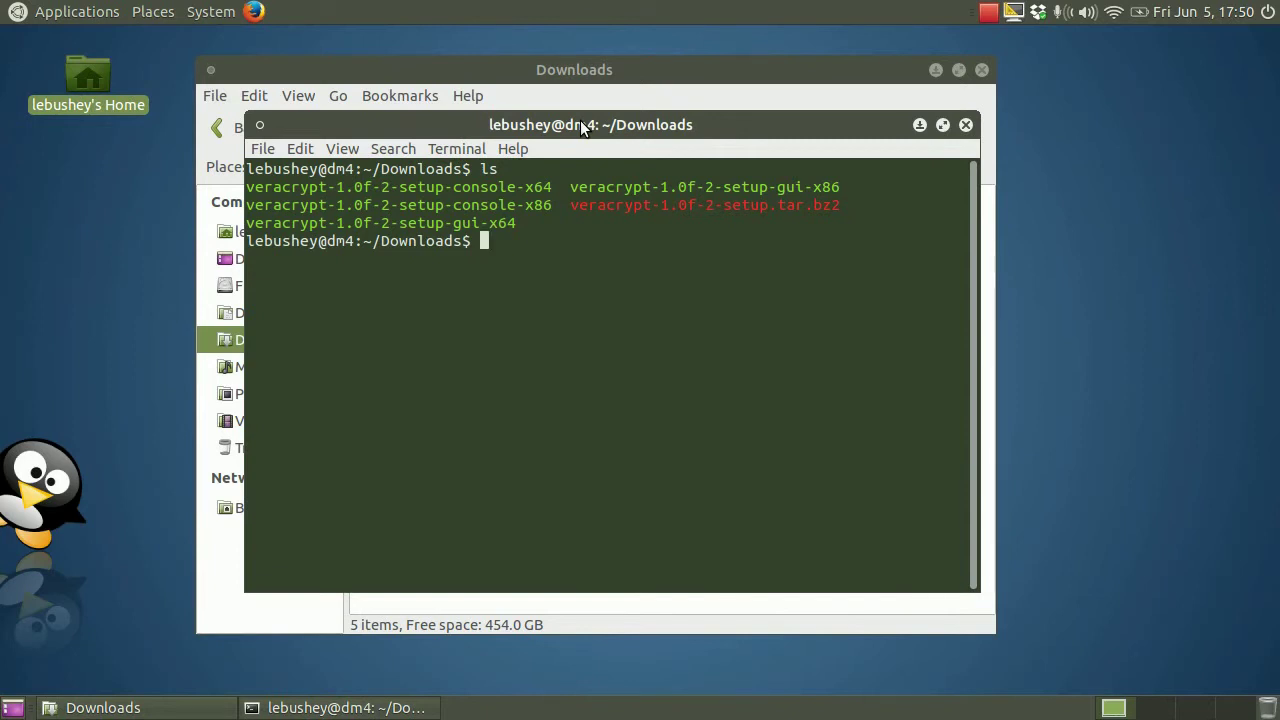
# Run the 32-bit graphical installer ./veracrypt-1.0f-2-setup-gui-x86 in the terminal.
pyautogui.write('./')
pyautogui.write('vera')
pyautogui.press('Tab')
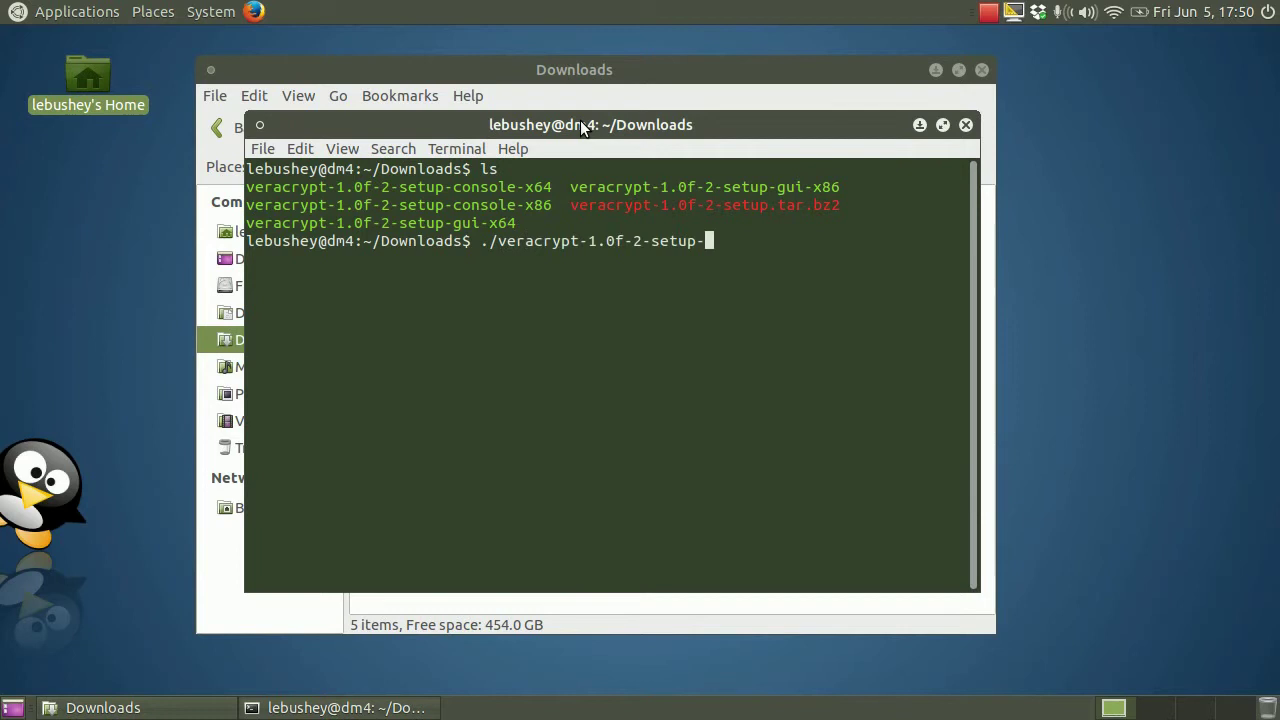
pyautogui.write('g')
pyautogui.press('Tab')
pyautogui.write('86')
pyautogui.press('Return')
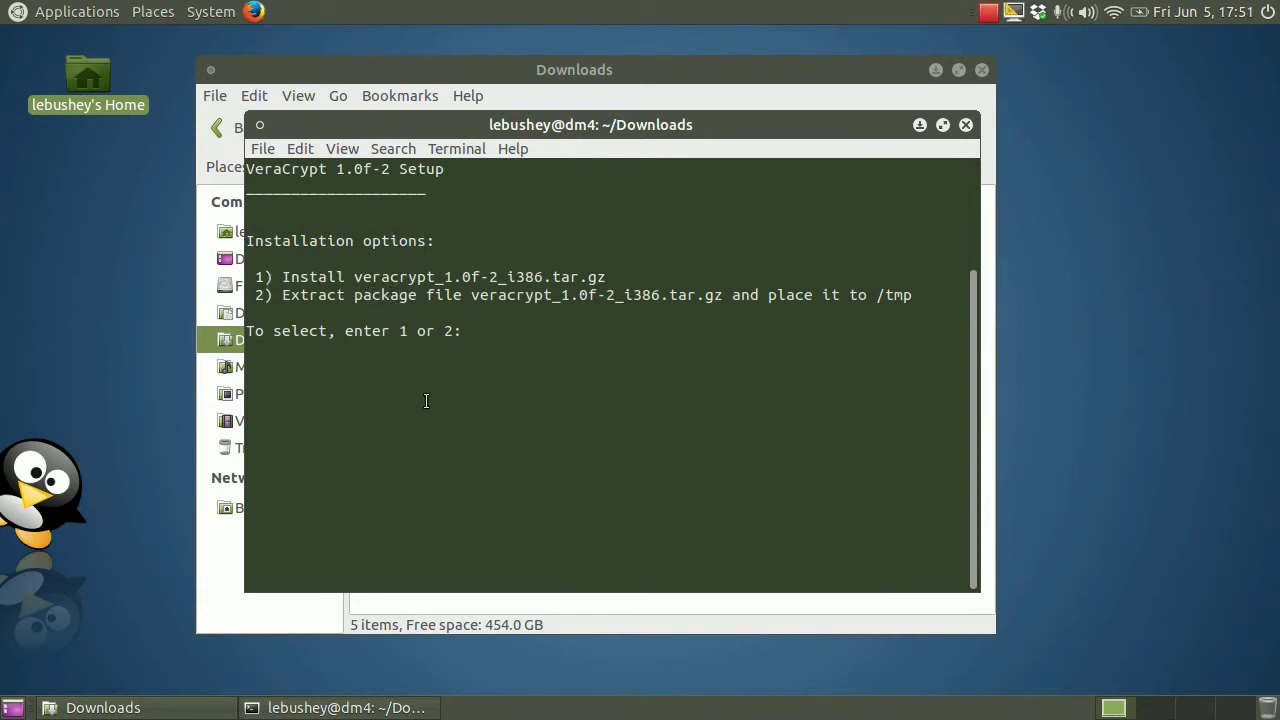
# Choose option 1 to install veracrypt_1.0f-2_i386.tar.gz and display the license terms.
pyautogui.write('1')
pyautogui.press('Return')
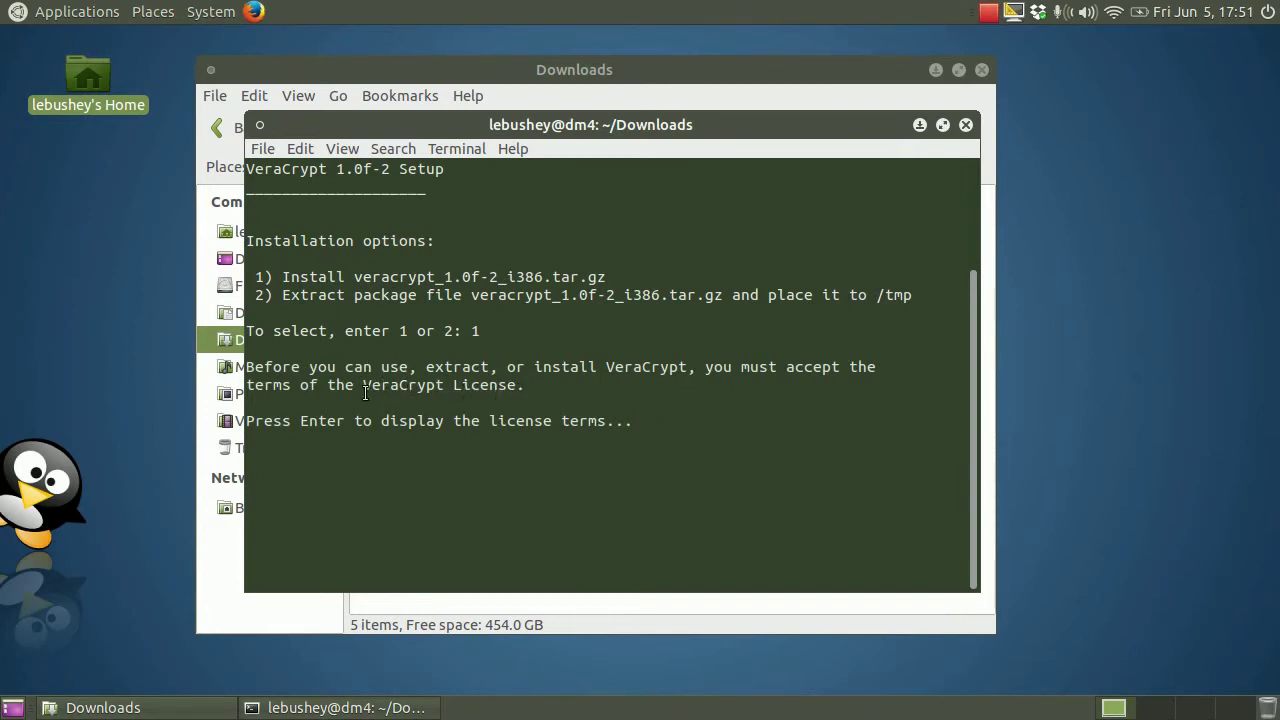
pyautogui.press('Return')
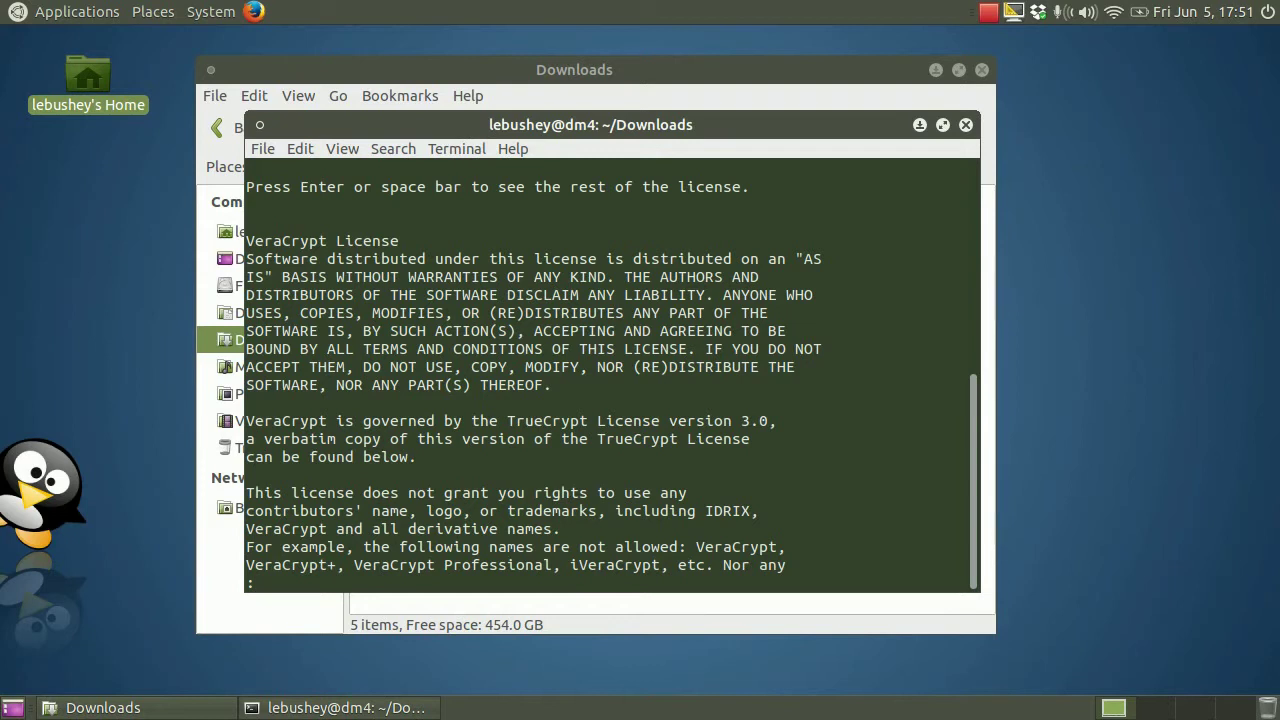
# Page through the VeraCrypt license text to its end.
pyautogui.press('space')
pyautogui.press('space')
pyautogui.press('space')
pyautogui.press('space')
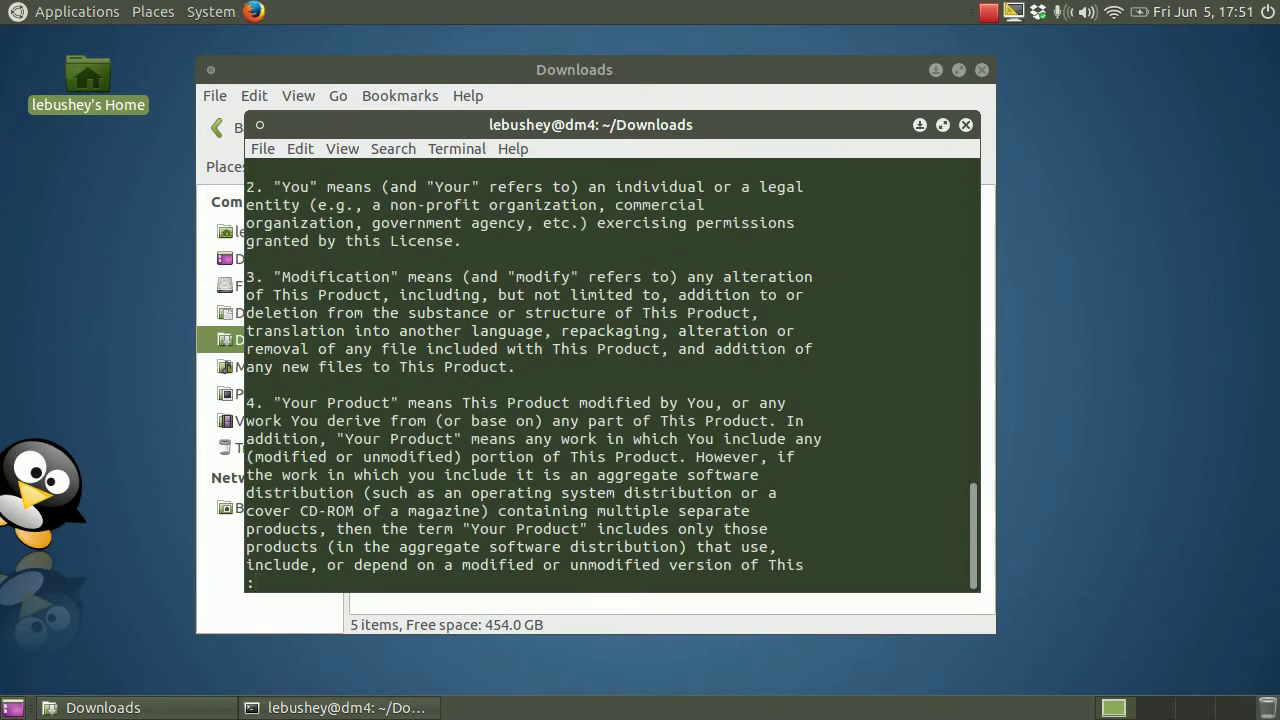
pyautogui.press('space')
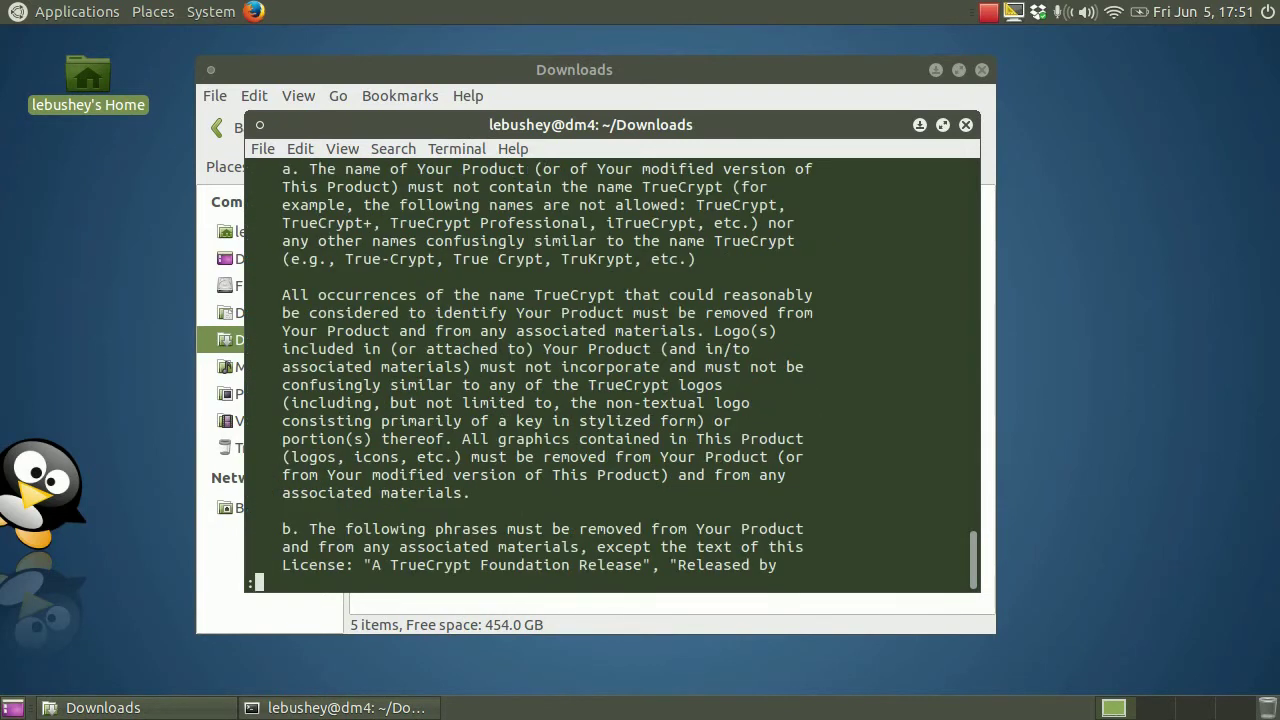
pyautogui.press('space')
pyautogui.press('space')
pyautogui.press('space')
pyautogui.press('space')
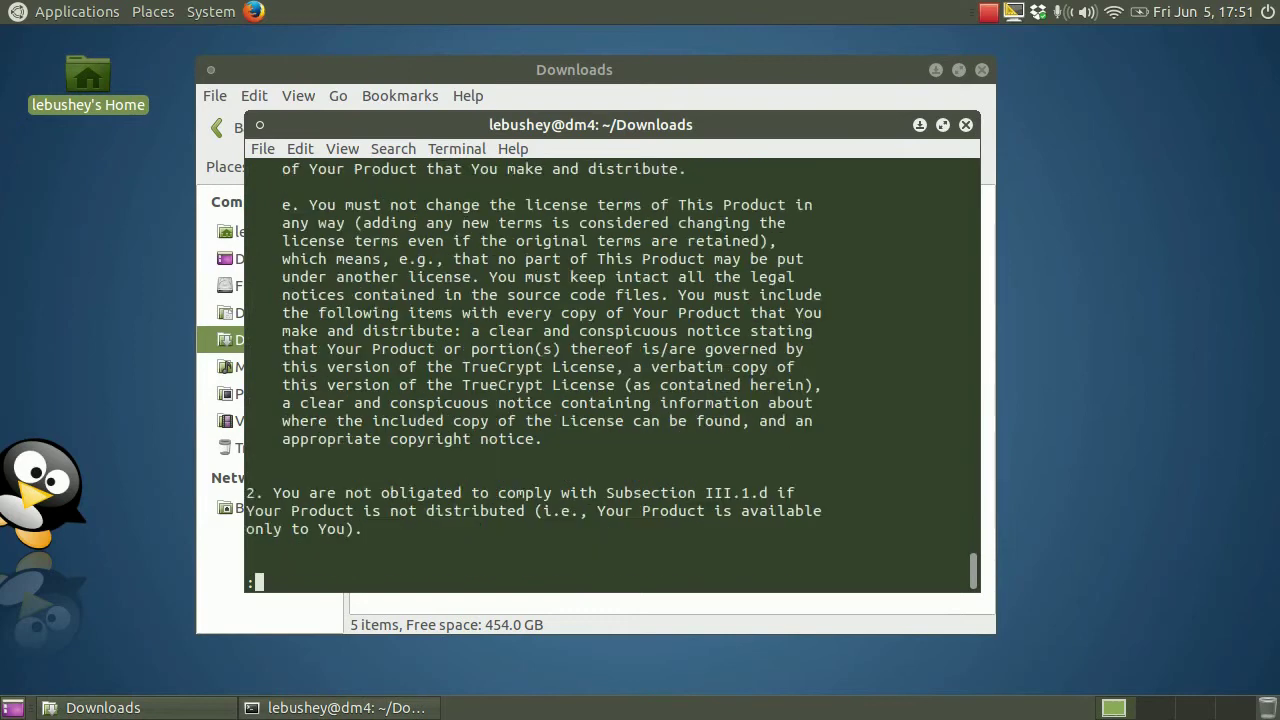
pyautogui.press('space')
pyautogui.press('space')
pyautogui.press('space')
pyautogui.press('space')
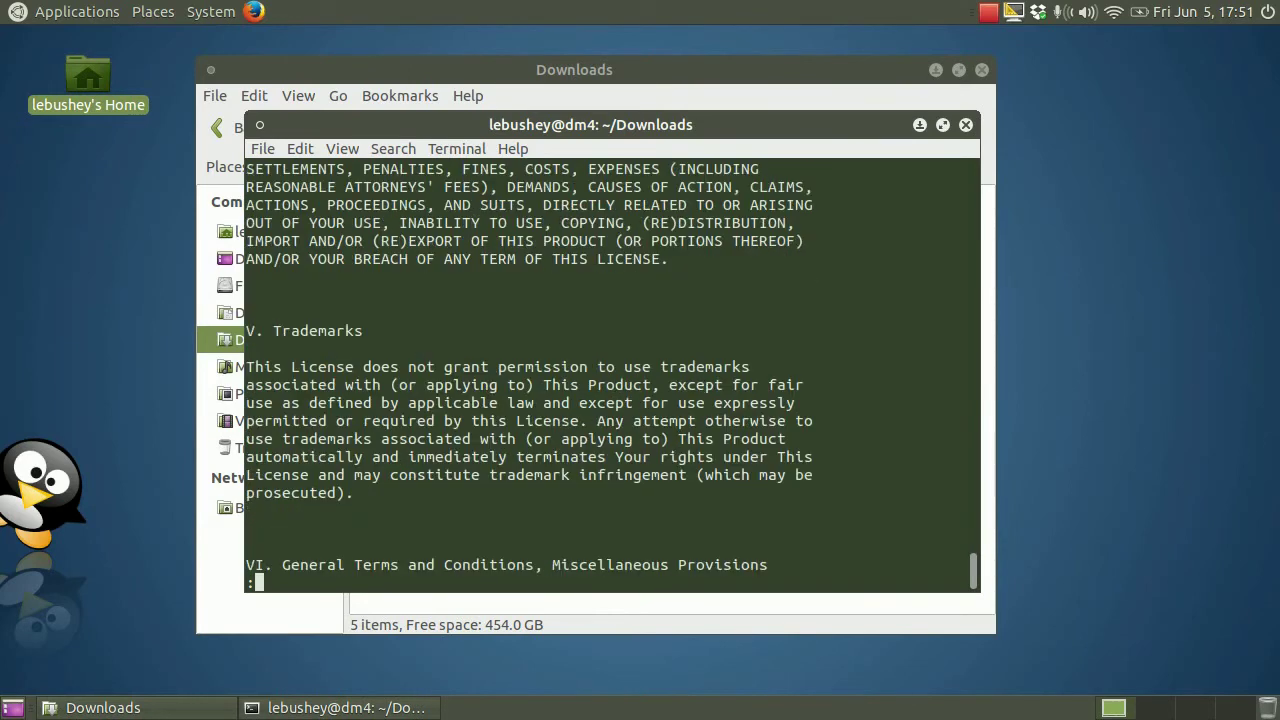
pyautogui.press('space')
pyautogui.press('space')
pyautogui.press('space')
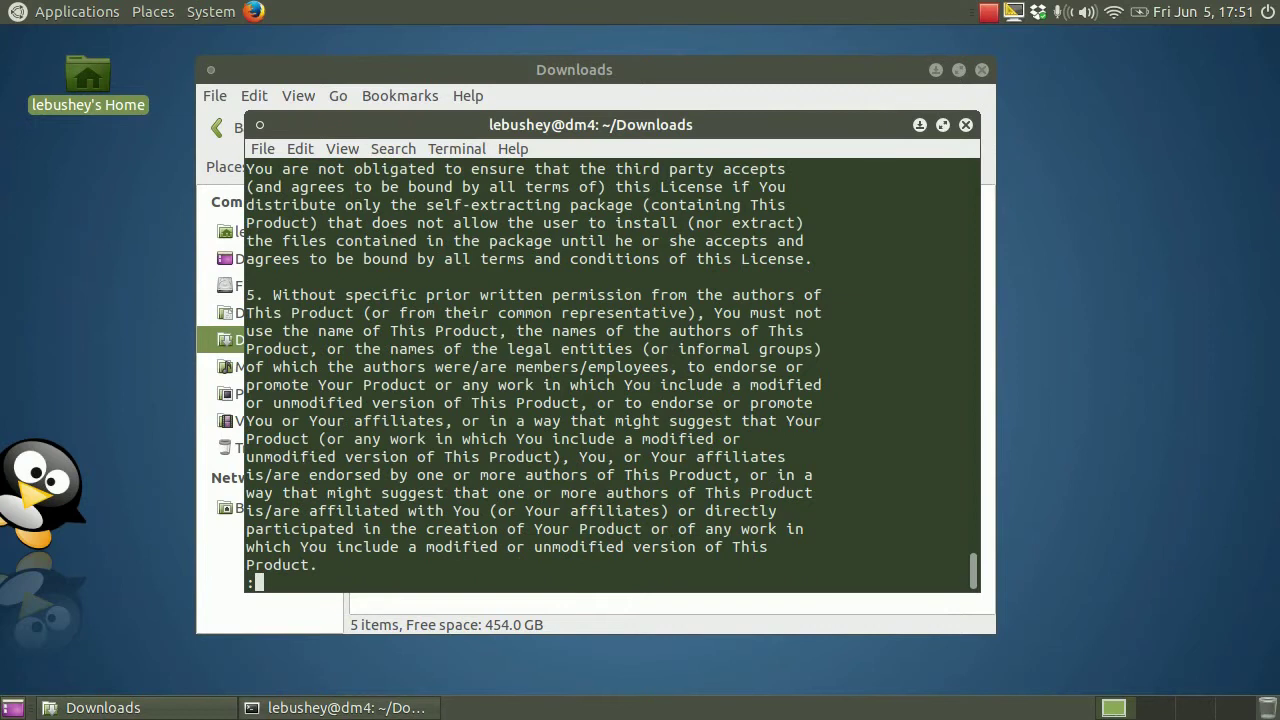
pyautogui.press('space')
pyautogui.press('space')
pyautogui.press('space')
pyautogui.press('space')
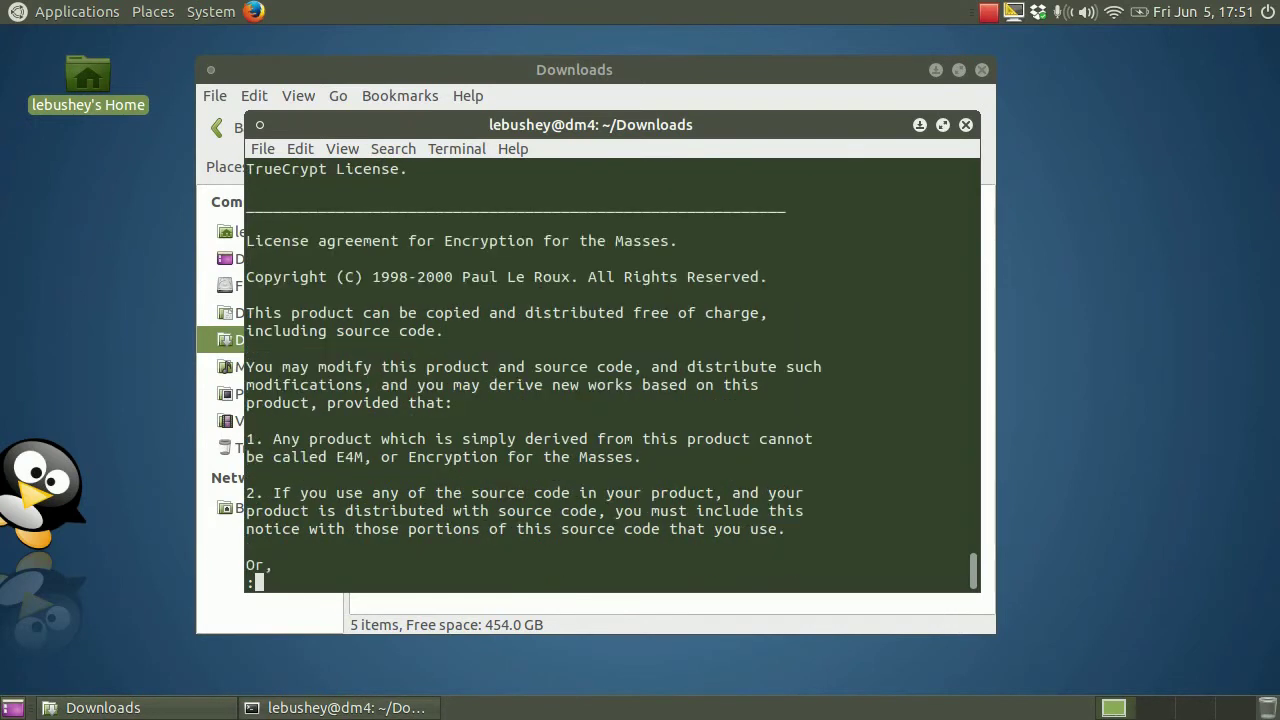
pyautogui.press('space')
pyautogui.press('space')
pyautogui.press('space')
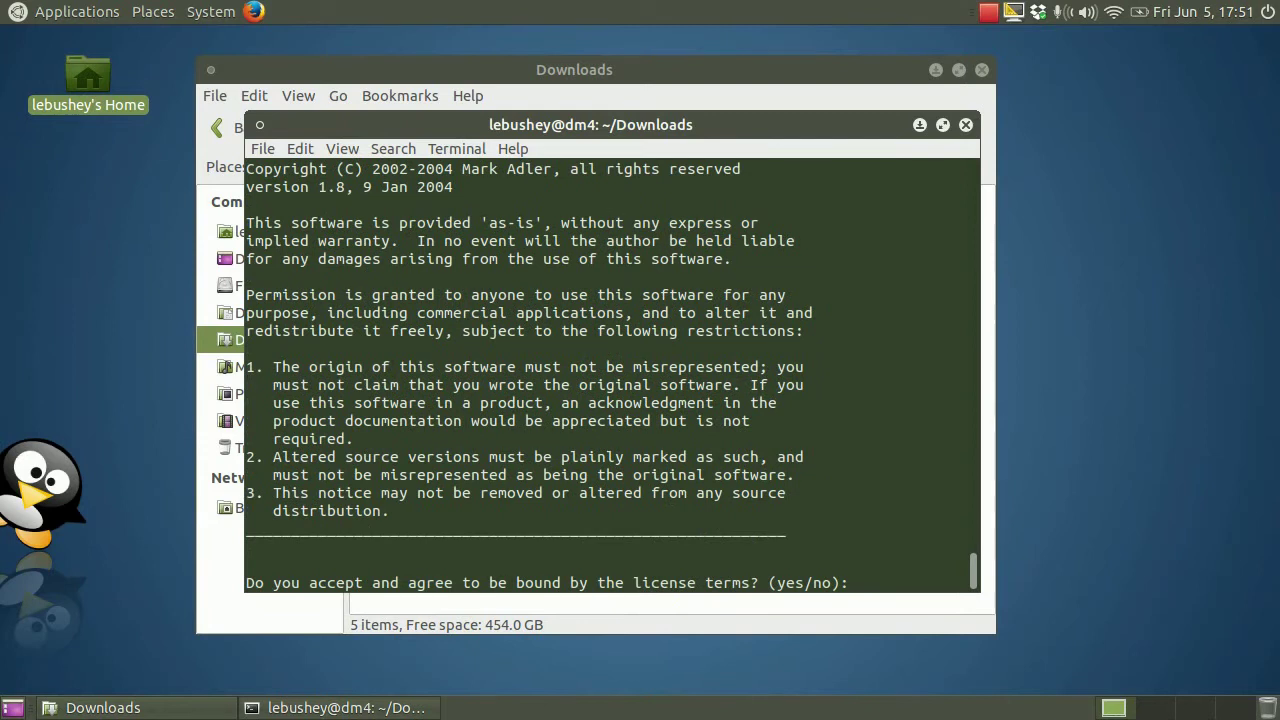
# Accept the license terms with yes and enter the sudo password to install the package.
pyautogui.write('yes')
pyautogui.press('Return')
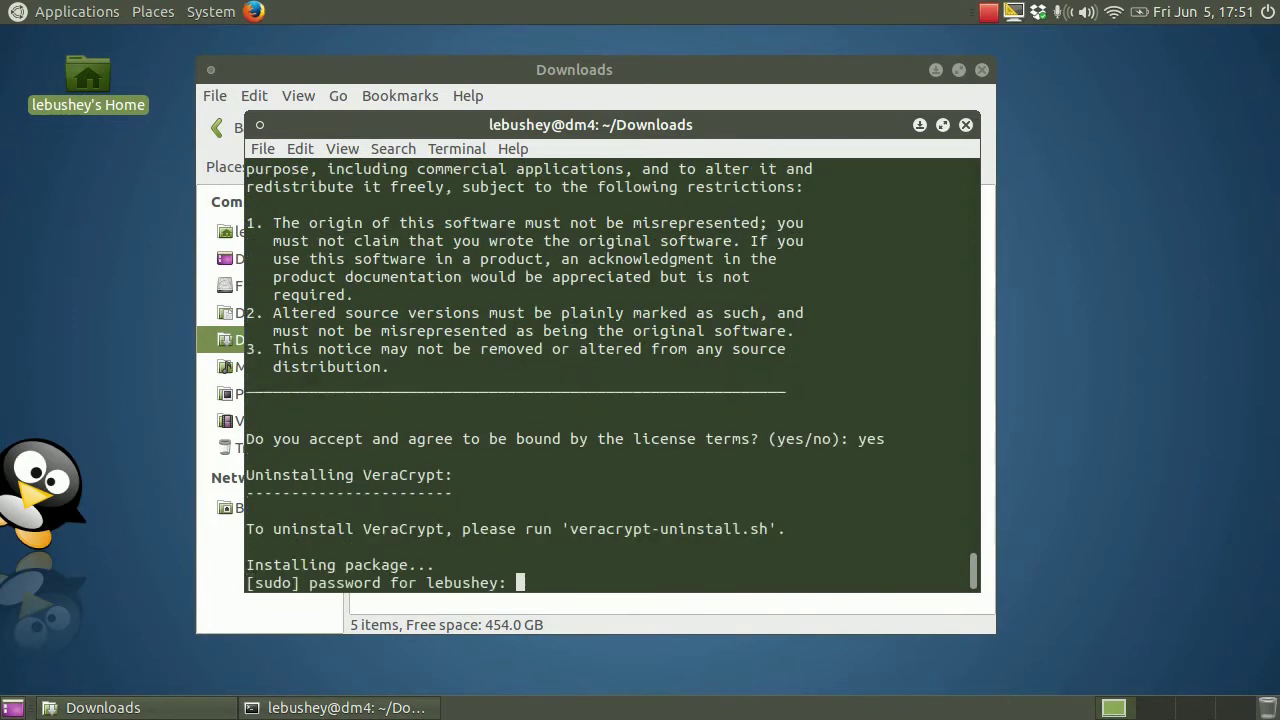
pyautogui.press('Return')
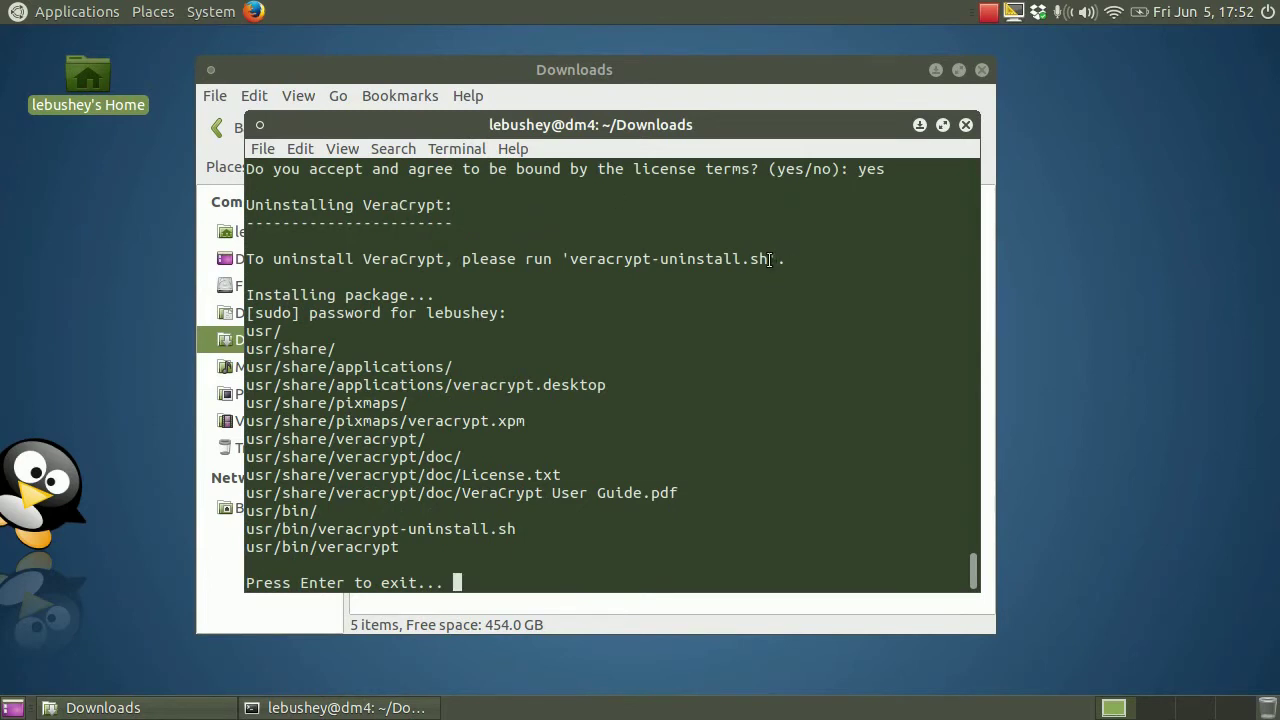
# Exit the finished installer, end the terminal session with exit, and close the Downloads folder window.
pyautogui.moveTo(770, 260); pyautogui.dragTo(569, 259)
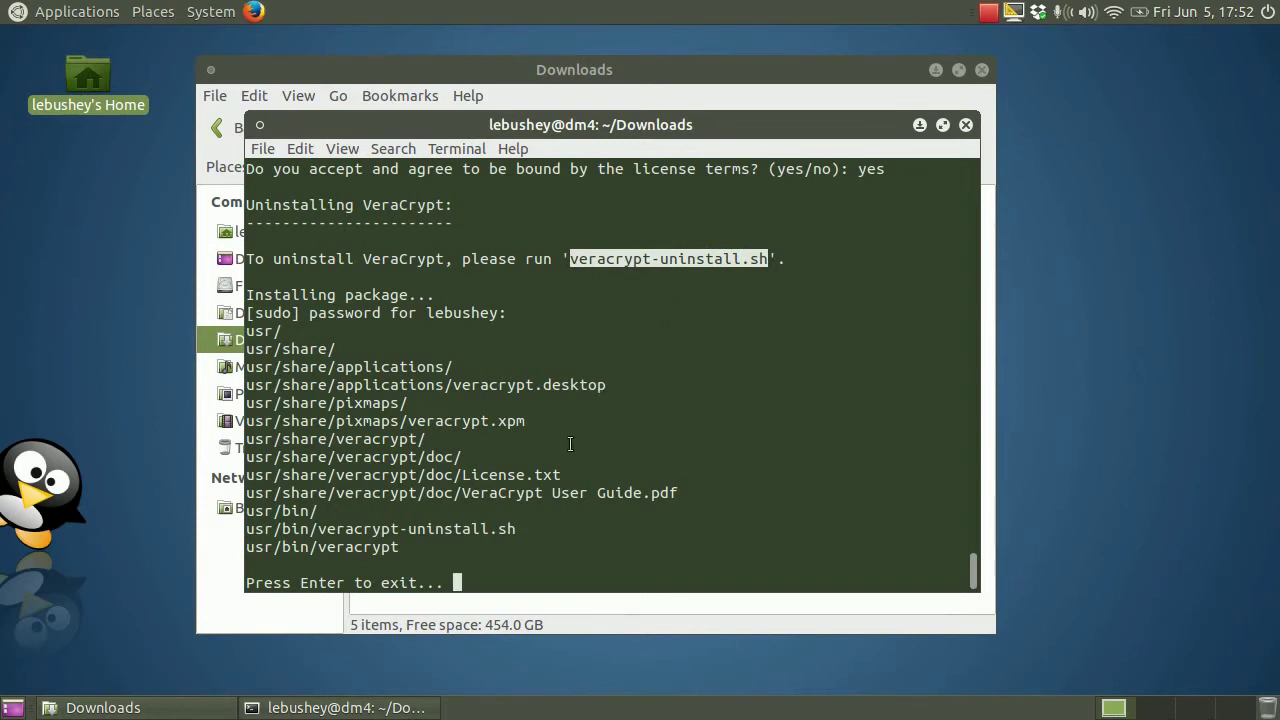
pyautogui.click(486, 563)
pyautogui.press('Return')
pyautogui.write('exit')
pyautogui.press('Return')
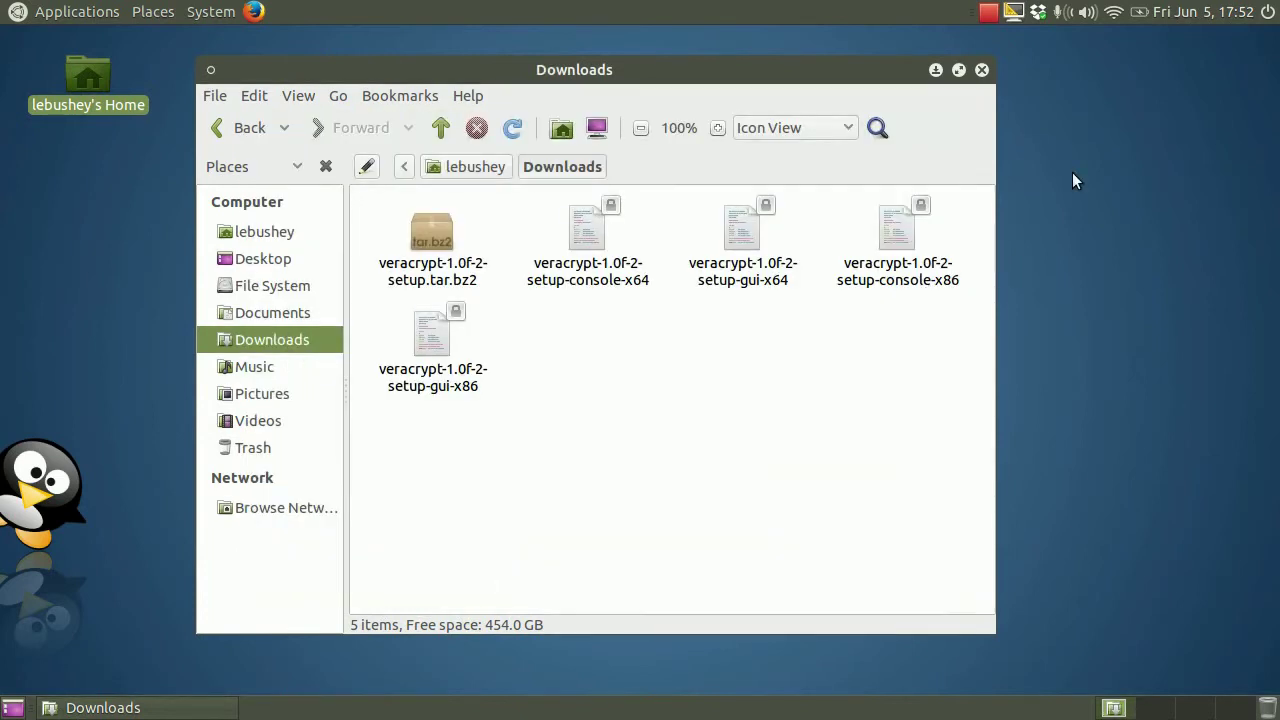
pyautogui.click(982, 70)
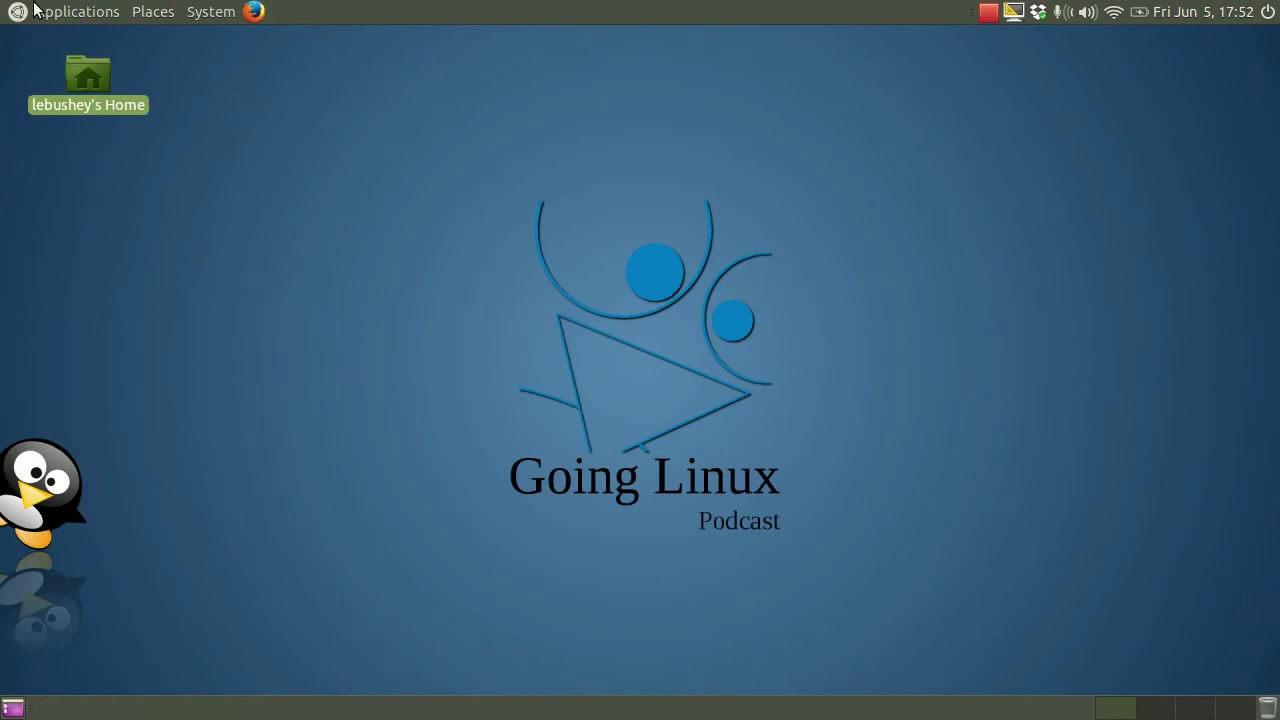
# Launch VeraCrypt from the Accessories applications.
pyautogui.click(62, 15)
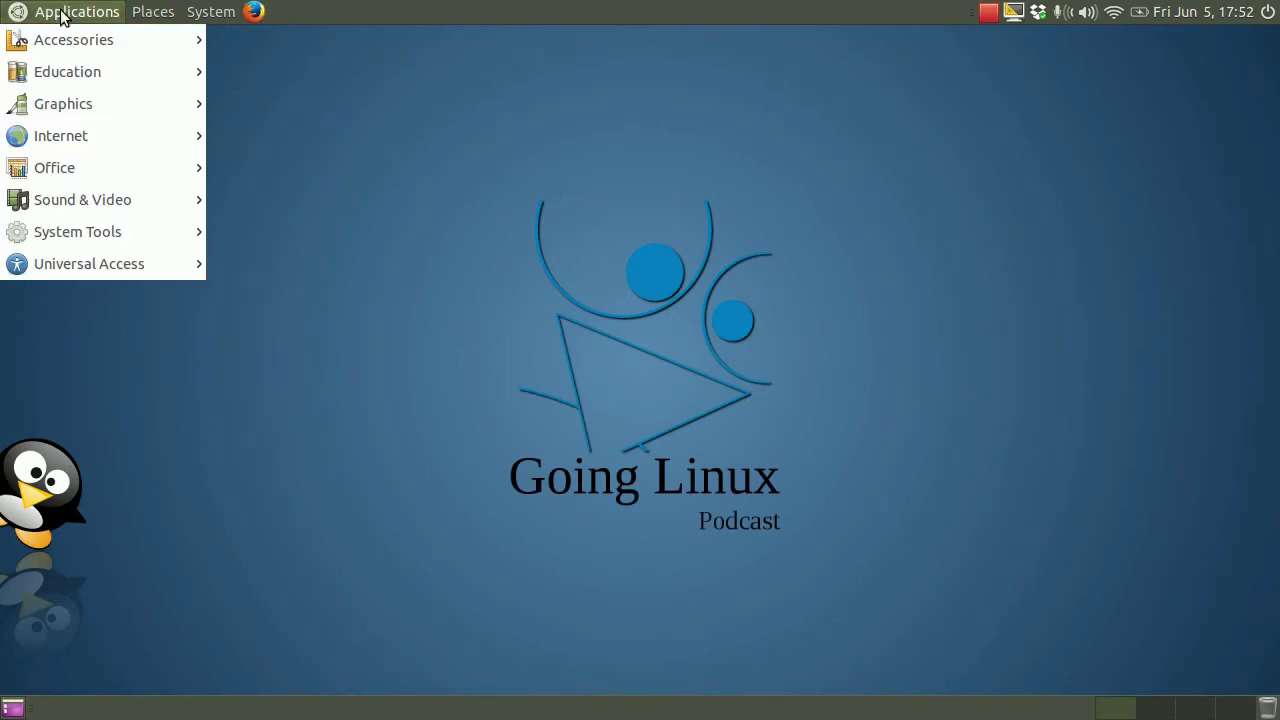
pyautogui.moveTo(84, 46)
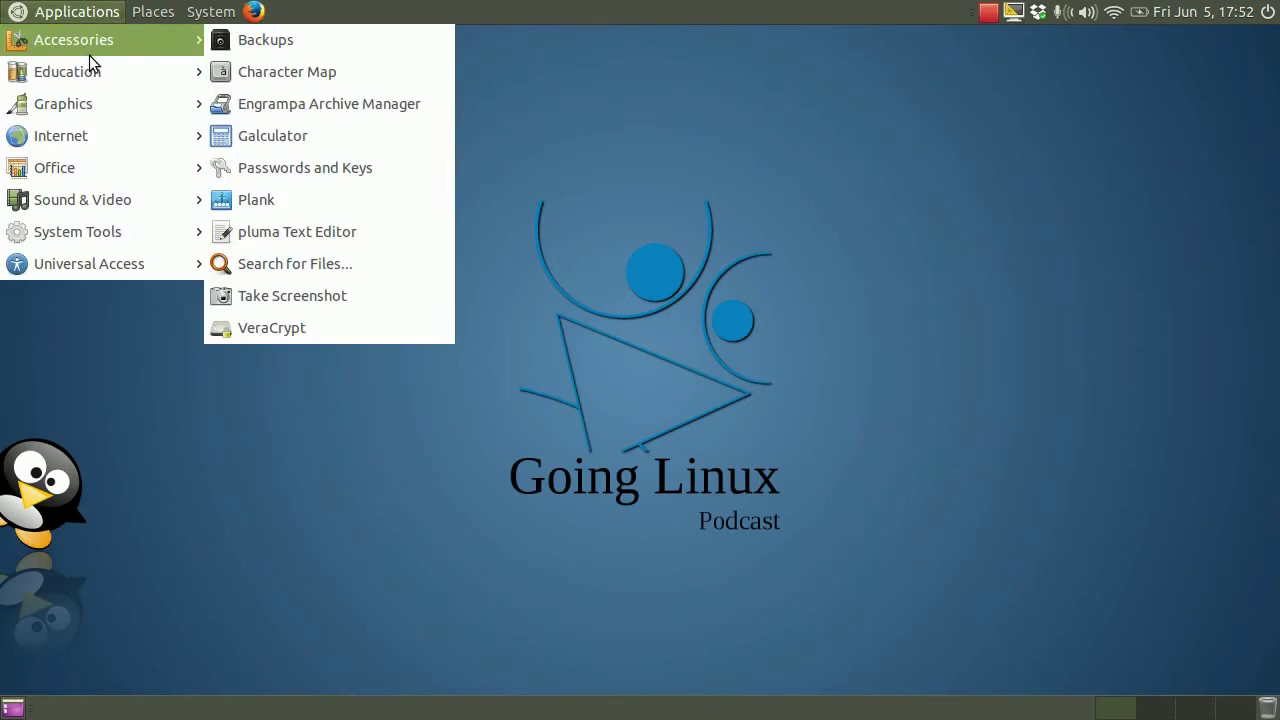
pyautogui.click(300, 328)
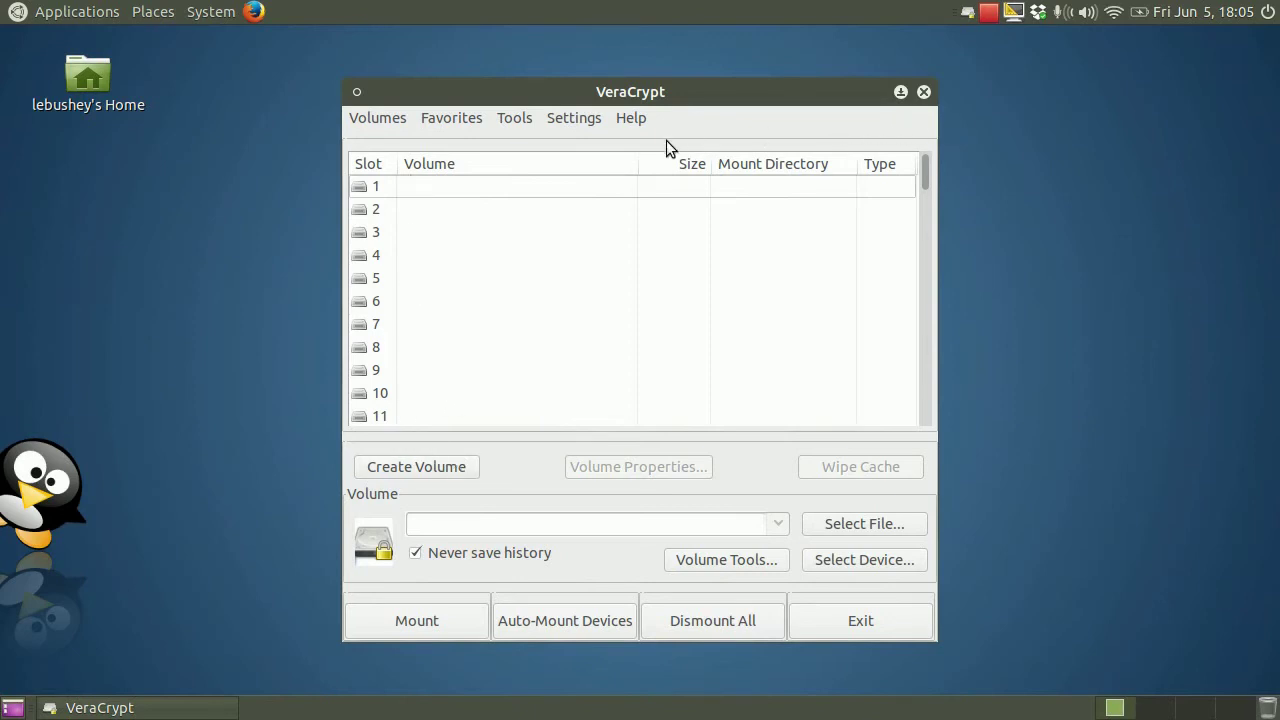
# Open the VeraCrypt User's Guide and arrange its window beside the main VeraCrypt window with the guide in front.
pyautogui.click(633, 118)
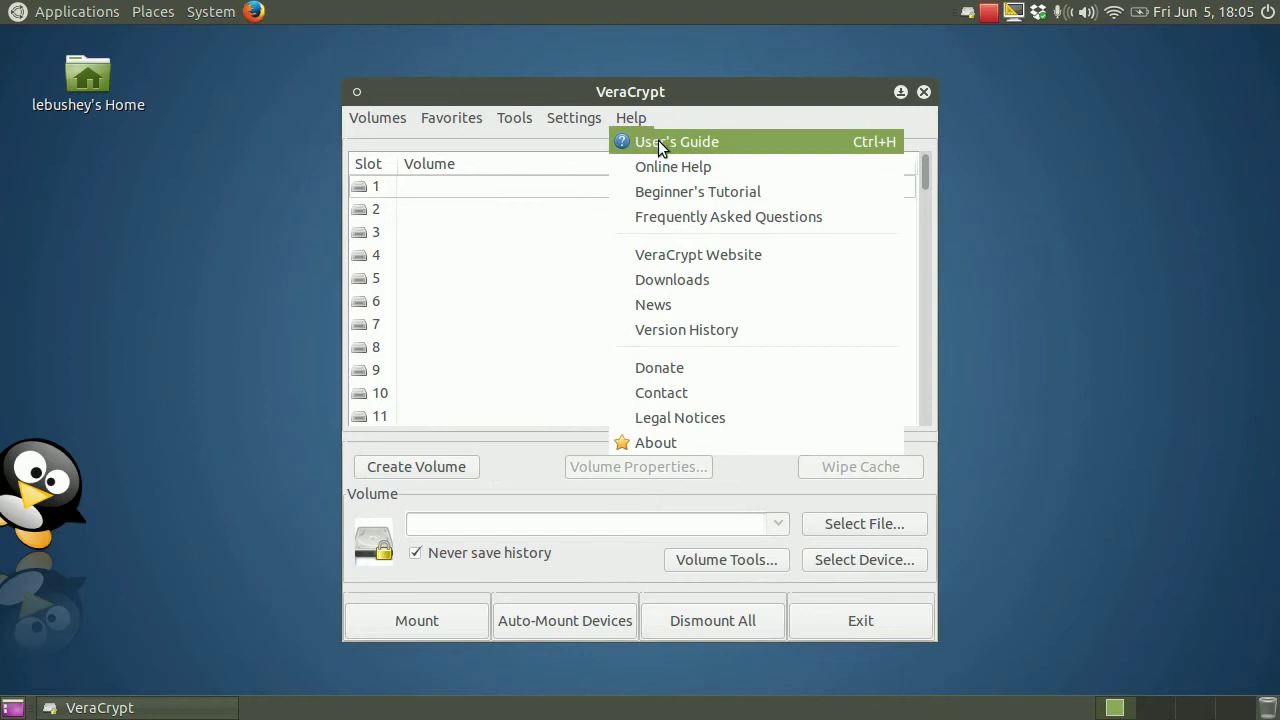
pyautogui.click(658, 143)
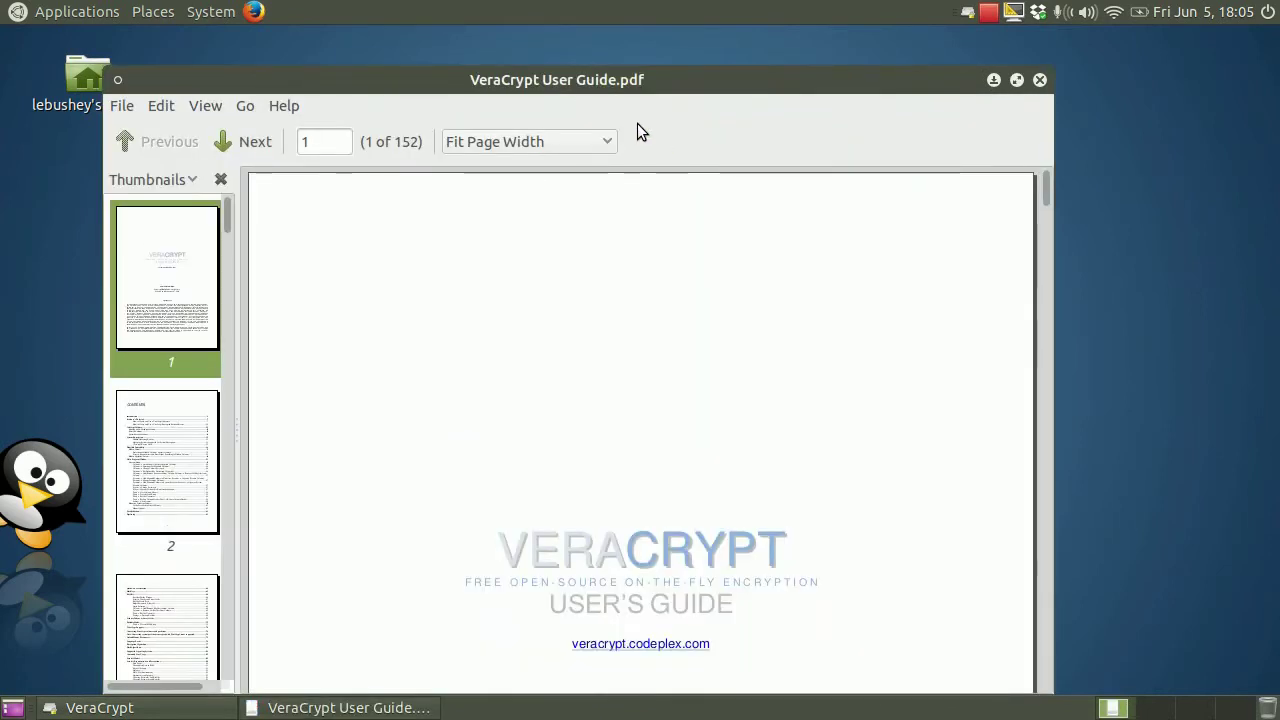
pyautogui.moveTo(569, 81); pyautogui.dragTo(774, 52)
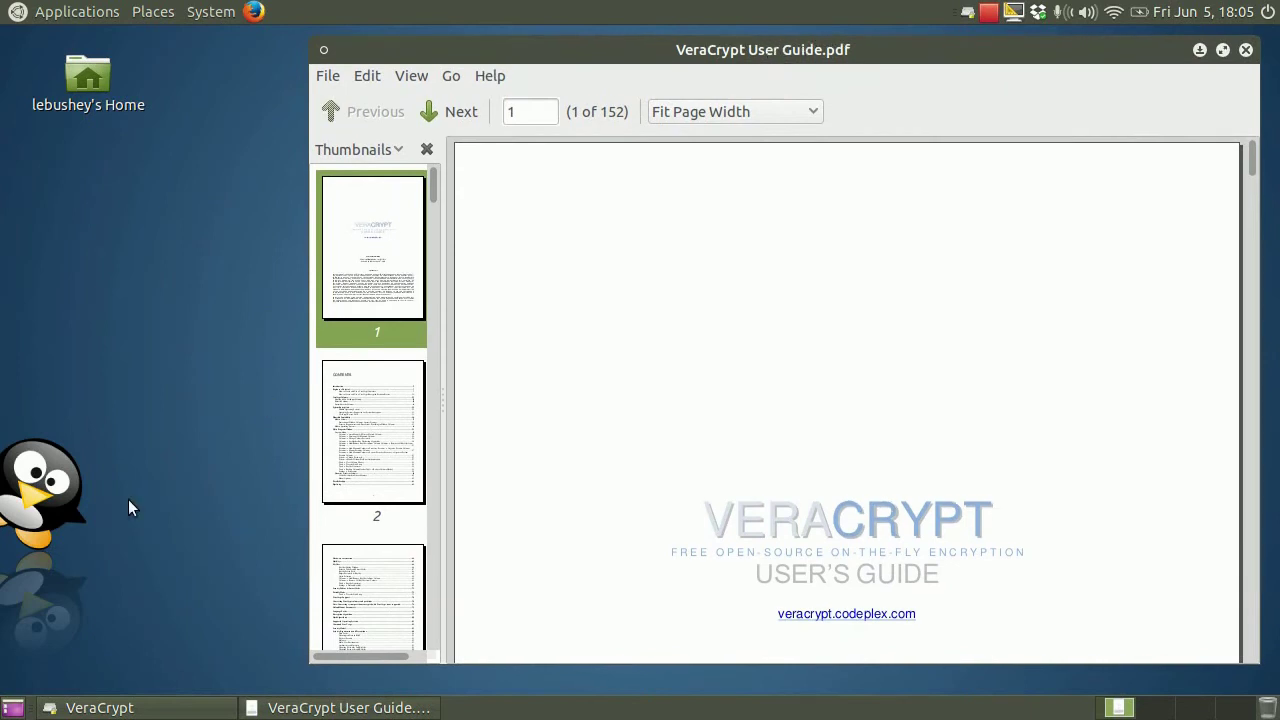
pyautogui.click(109, 697)
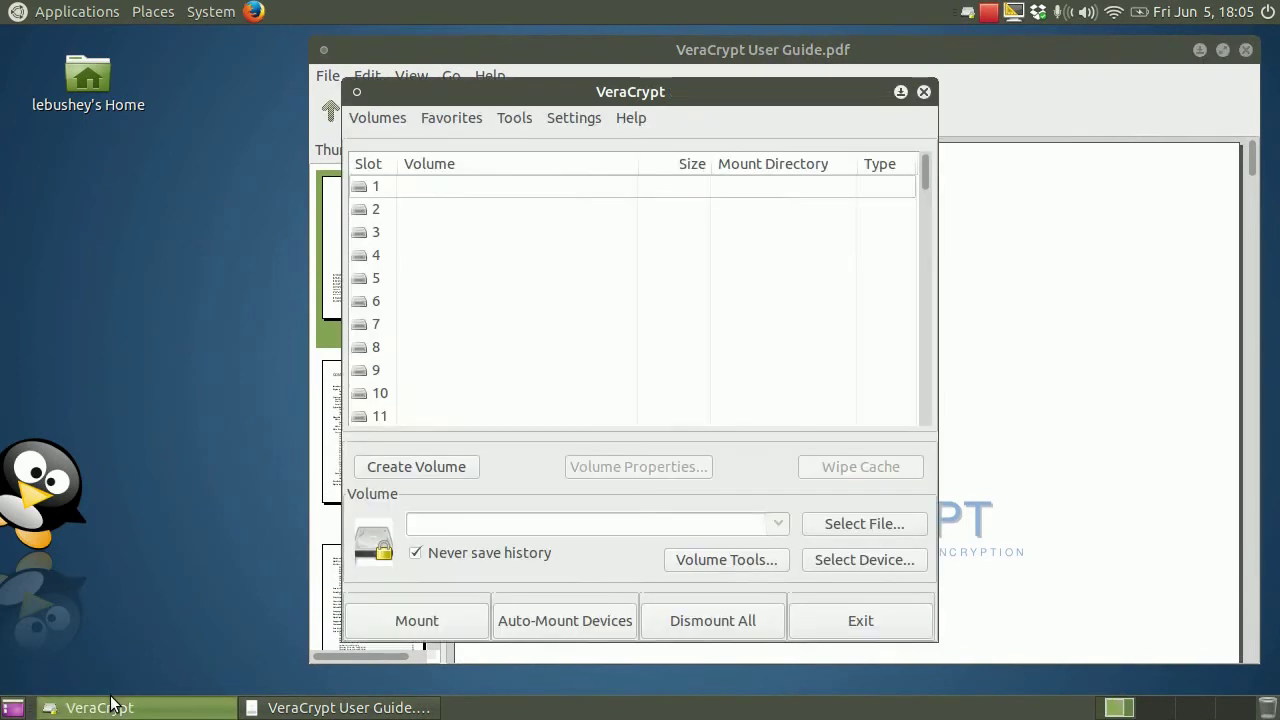
pyautogui.moveTo(706, 86); pyautogui.dragTo(399, 80)
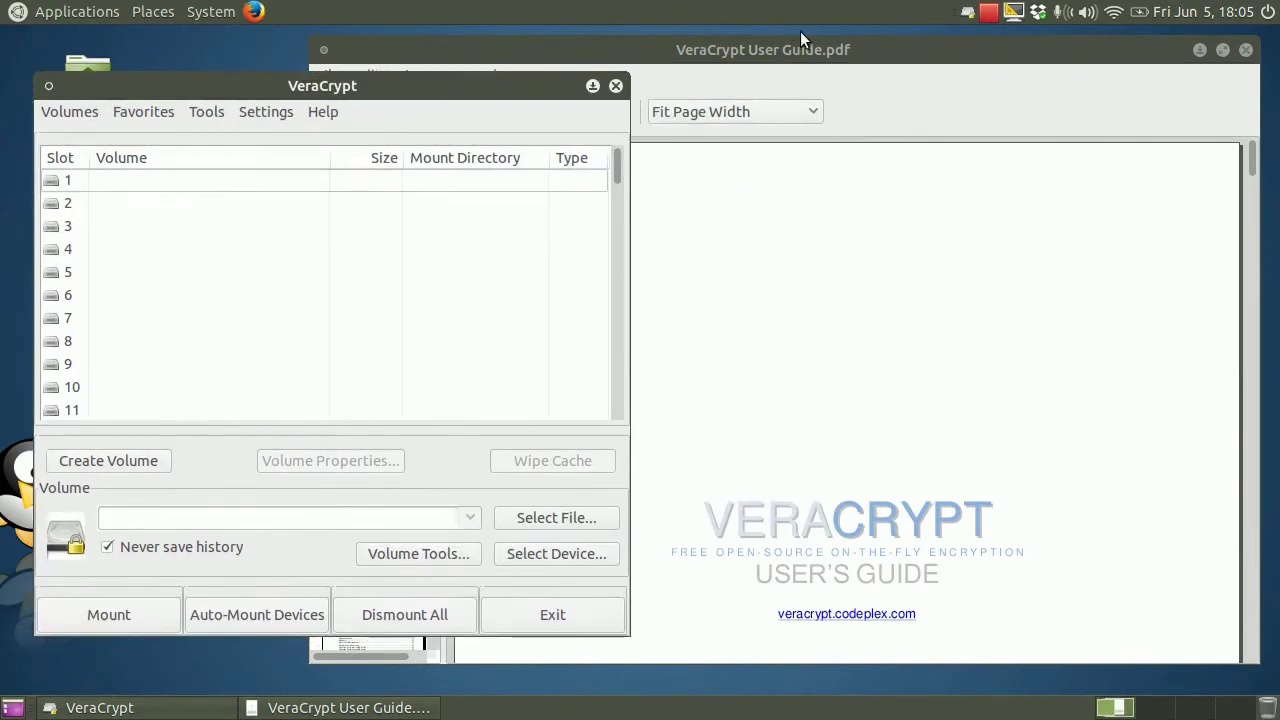
pyautogui.click(800, 45)
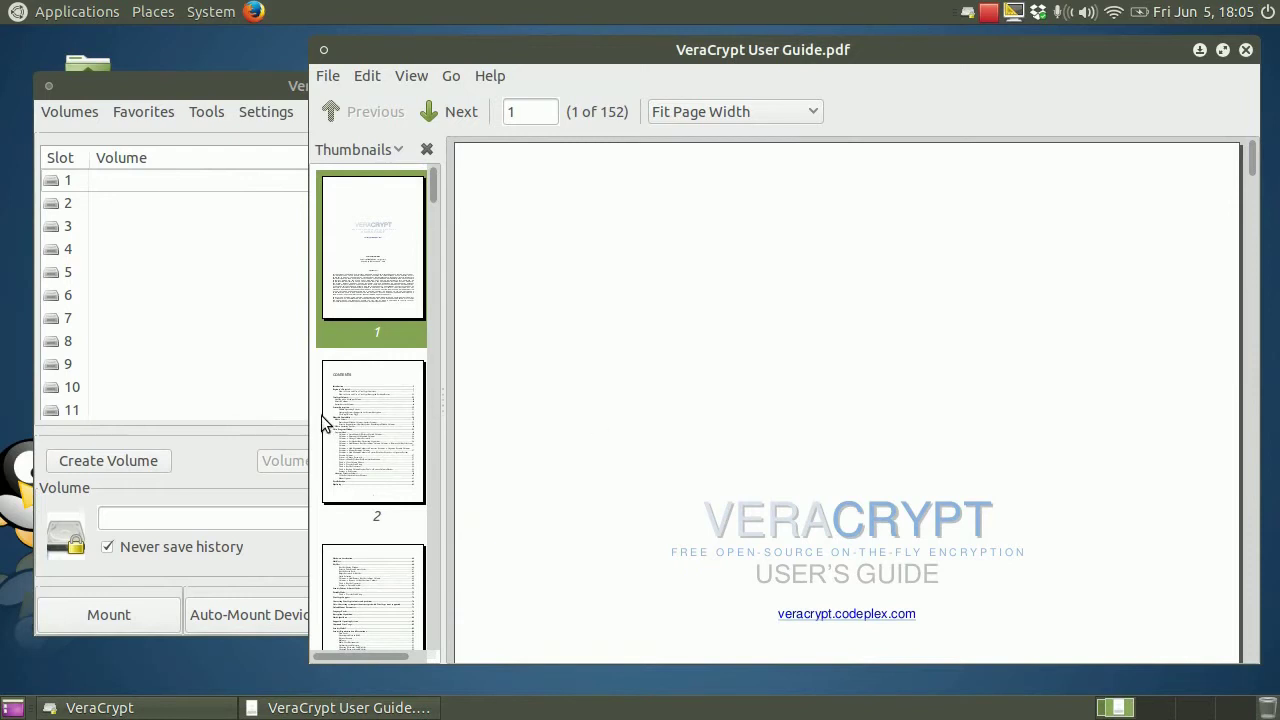
# Examine the guide's contents page and Steps 1 and 2 of How to Create and Use a VeraCrypt Container.
pyautogui.click(350, 410)
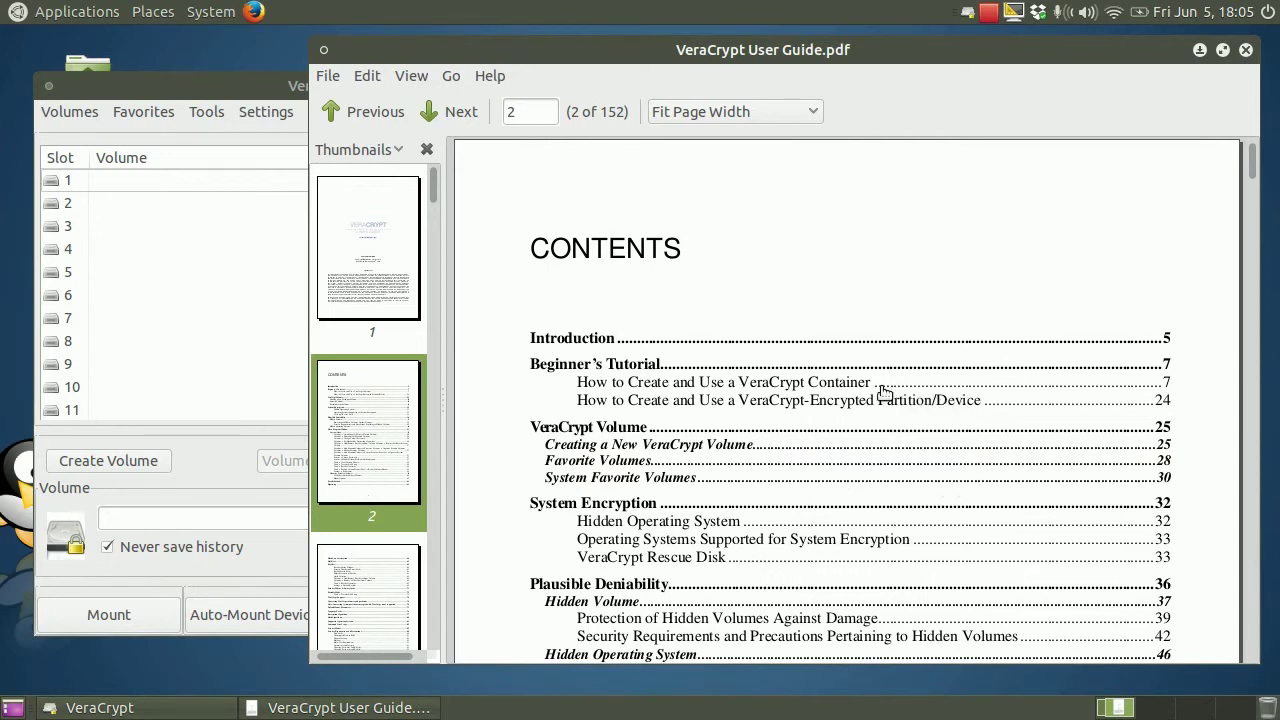
pyautogui.click(832, 385)
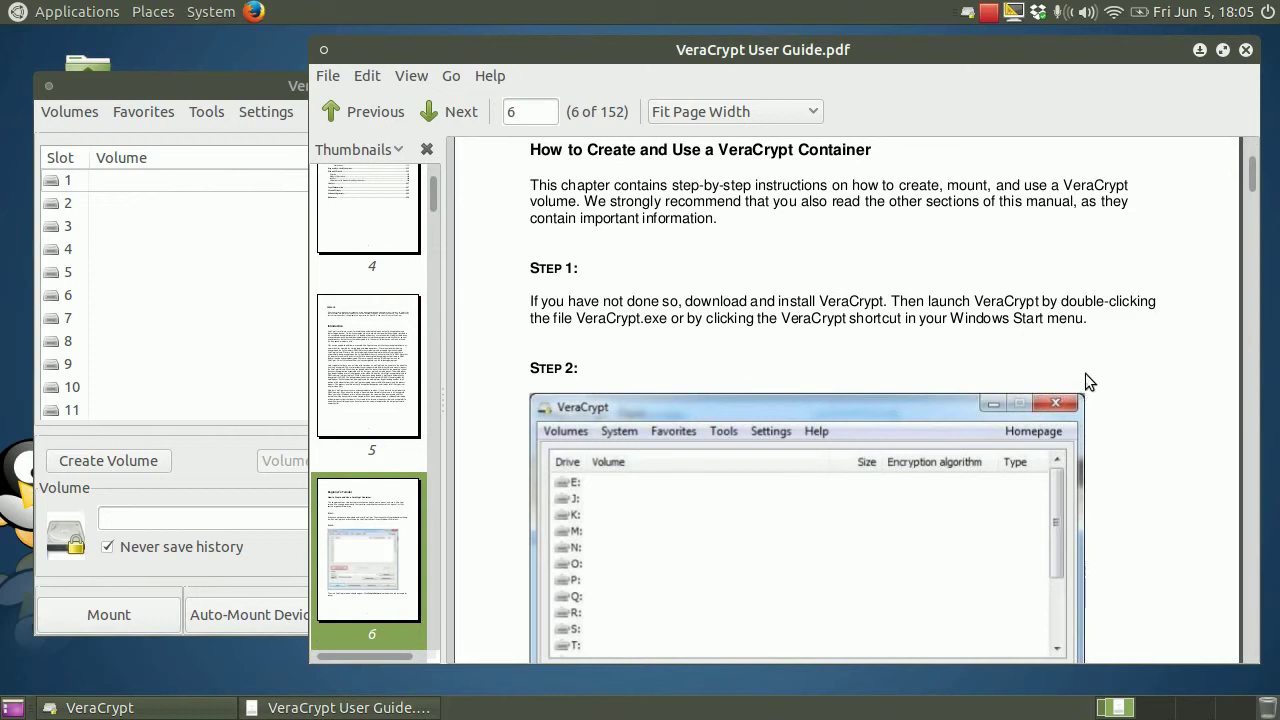
pyautogui.scroll(5, 1080, 365)
pyautogui.scroll(-10, 1079, 368)
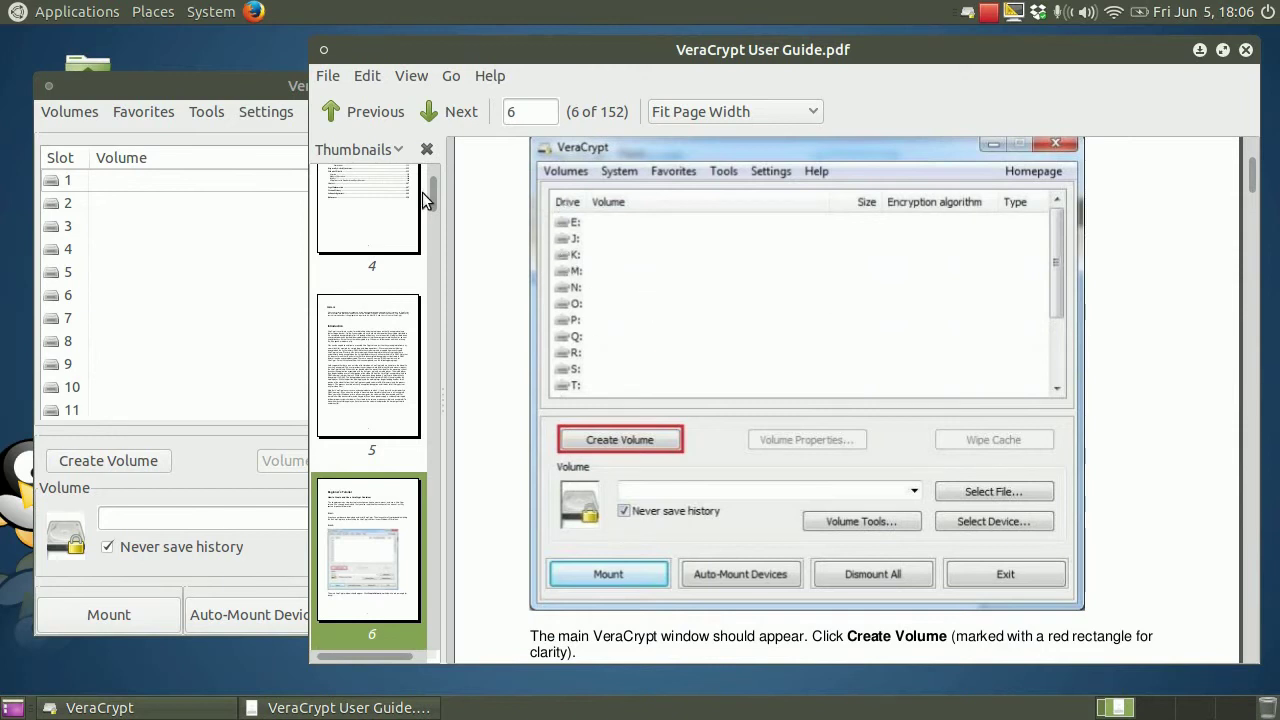
pyautogui.click(231, 94)
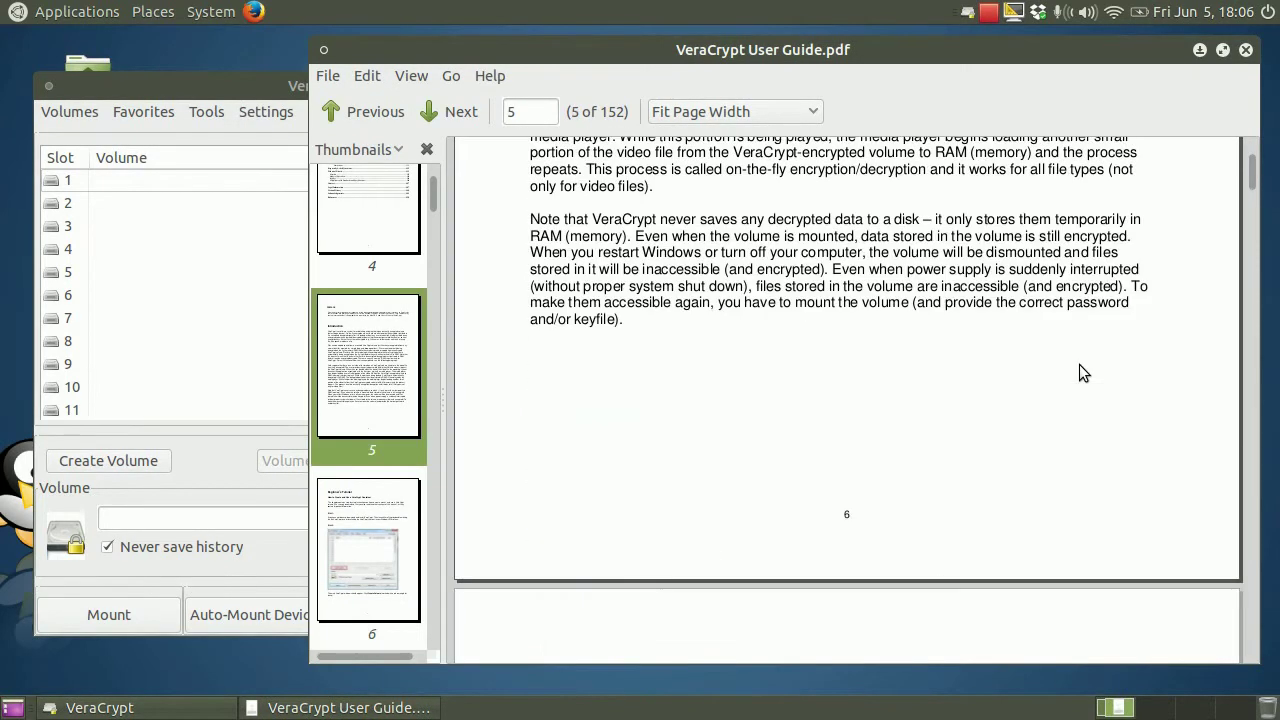
pyautogui.scroll(-10, 1079, 364)
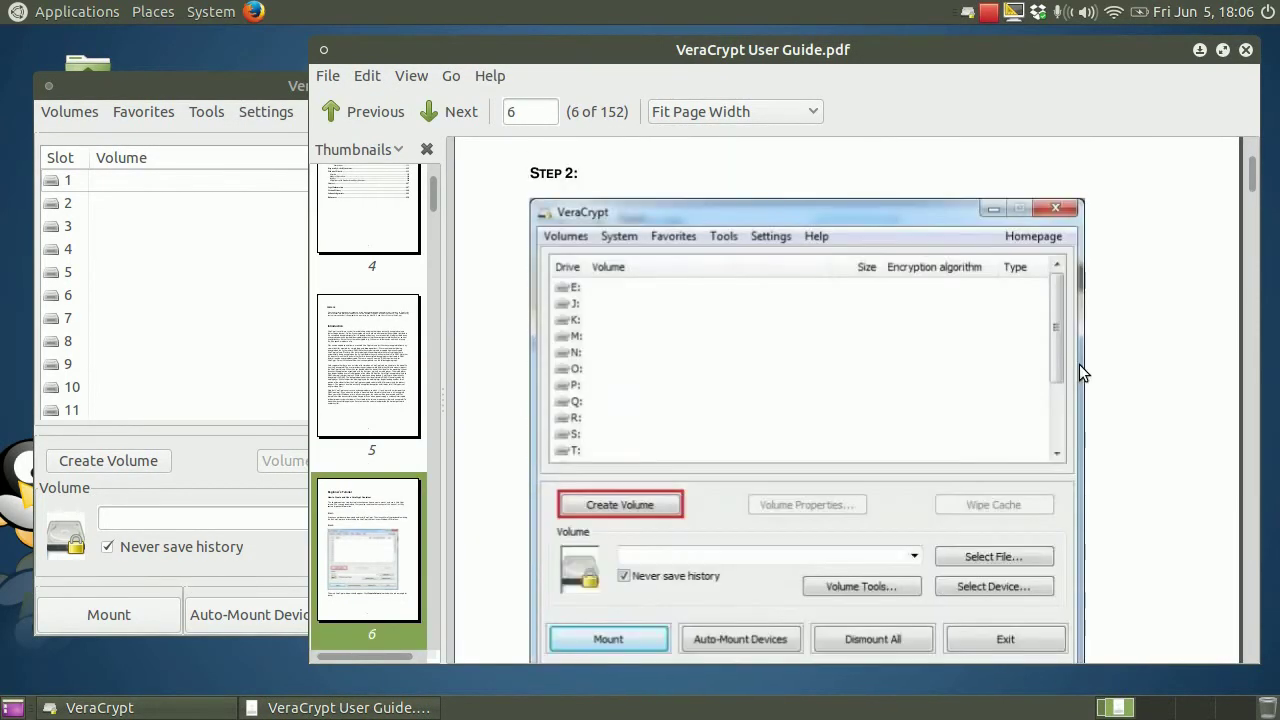
pyautogui.scroll(-1, 1079, 372)
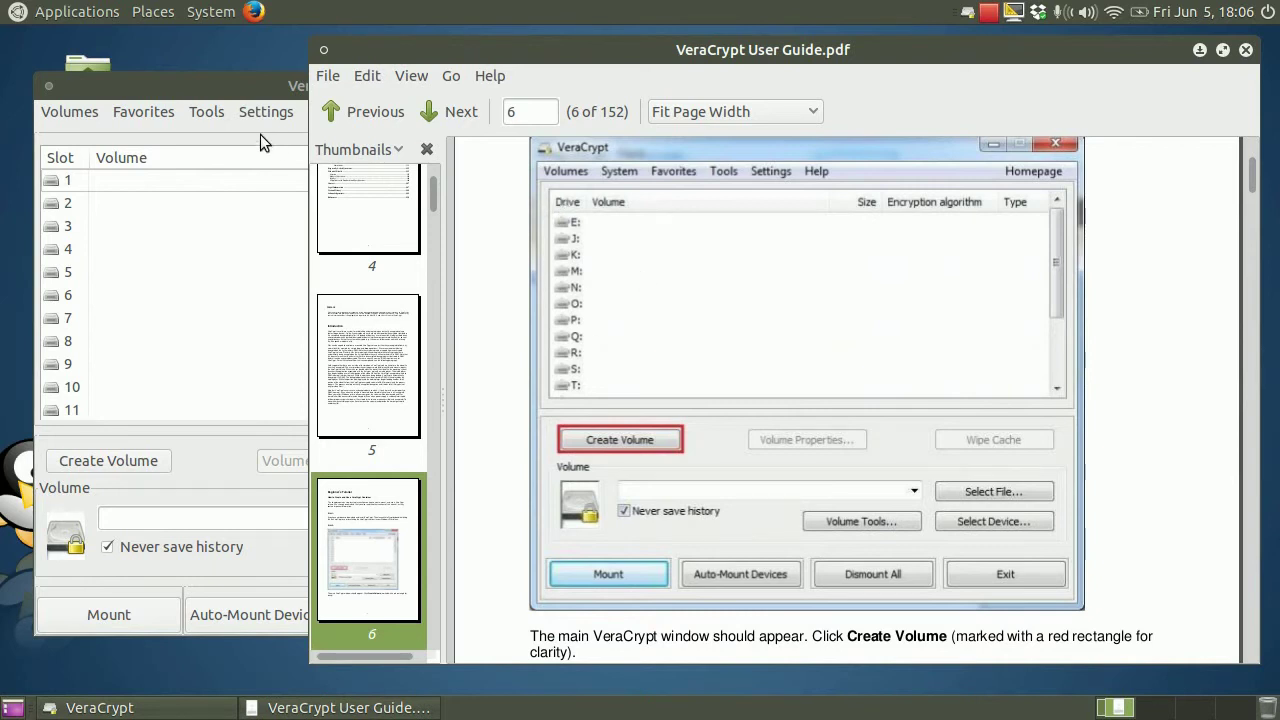
# Compare the main VeraCrypt window with the guide's illustration, close the guide, and move VeraCrypt back to the middle of the desktop.
pyautogui.click(231, 94)
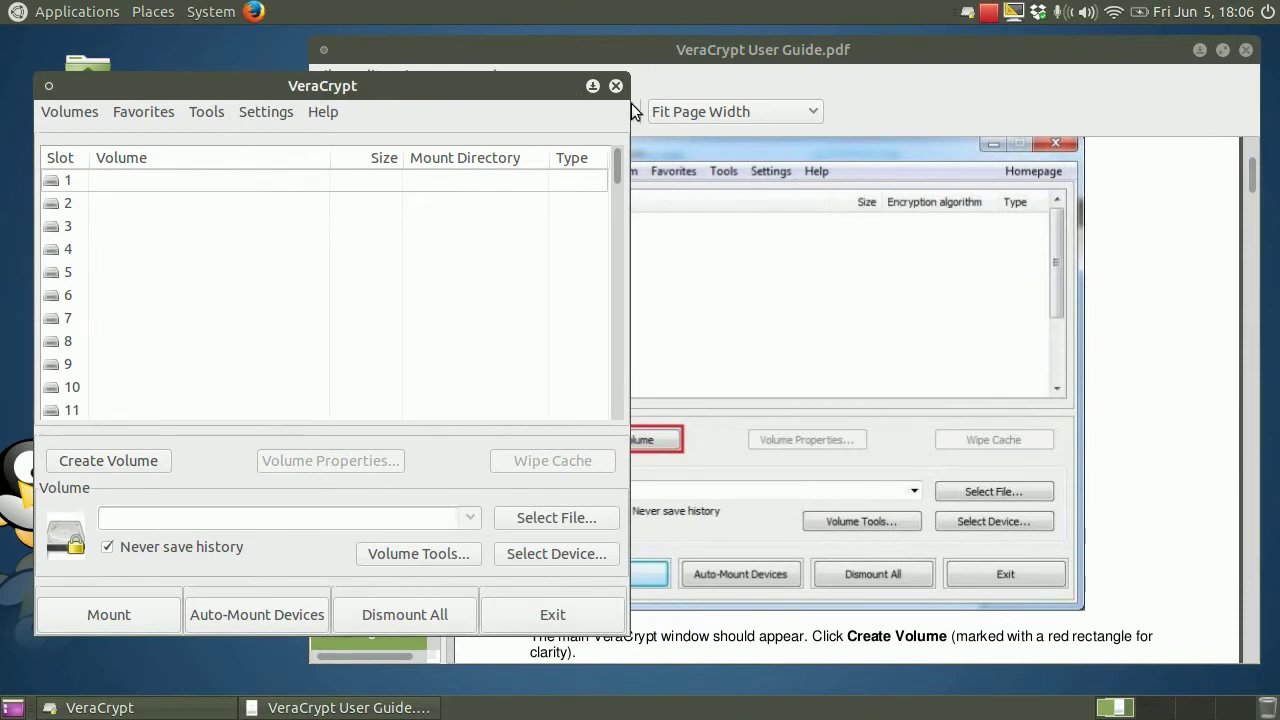
pyautogui.moveTo(666, 60); pyautogui.dragTo(811, 60)
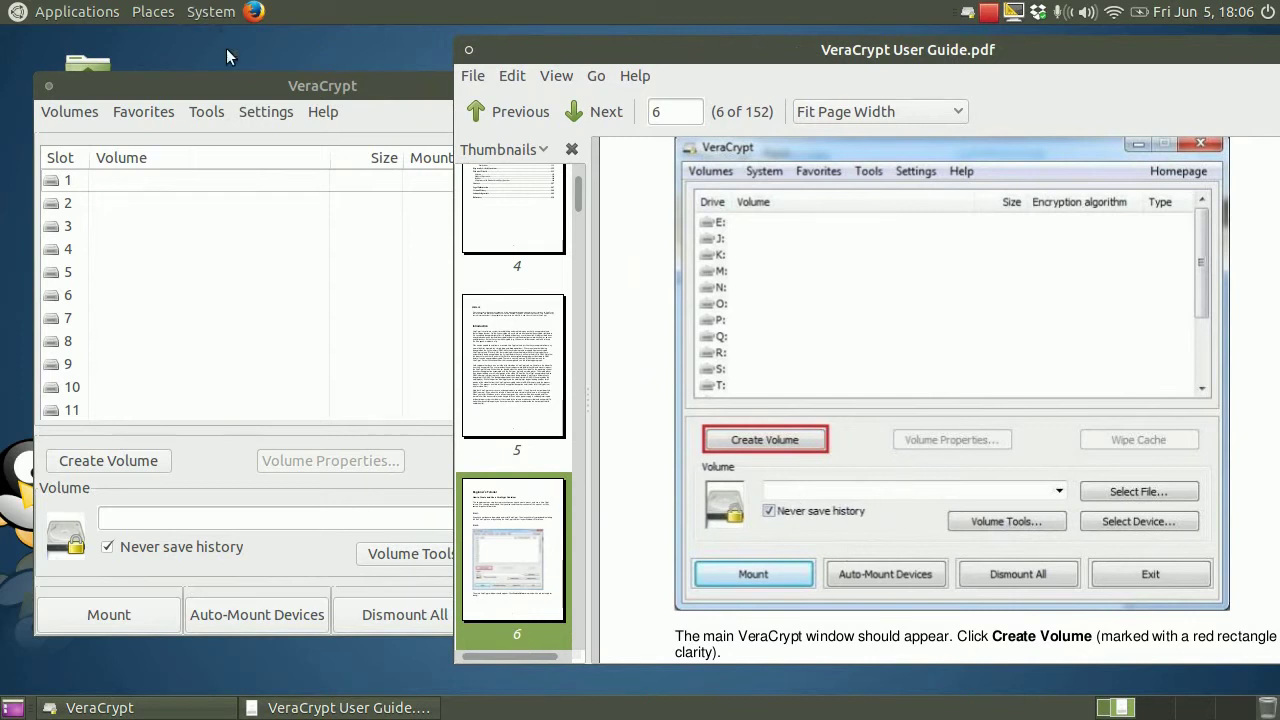
pyautogui.click(255, 85)
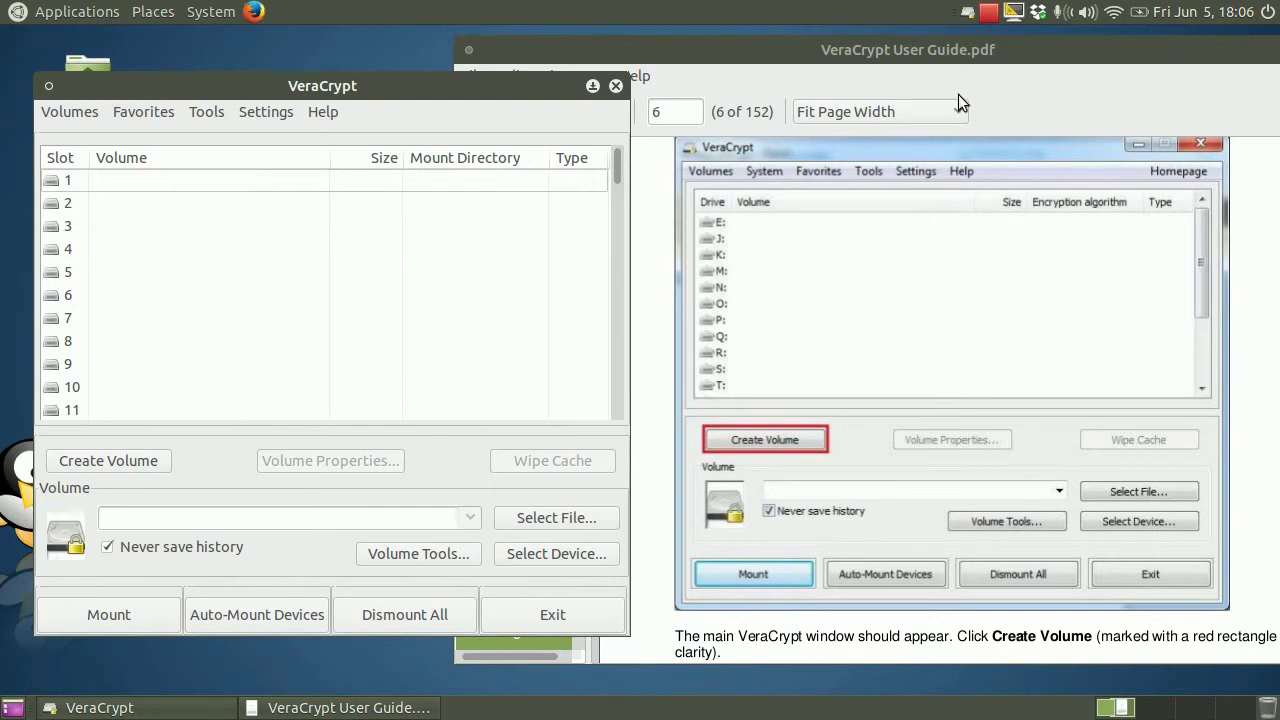
pyautogui.moveTo(988, 58); pyautogui.dragTo(820, 55)
pyautogui.click(1218, 54)
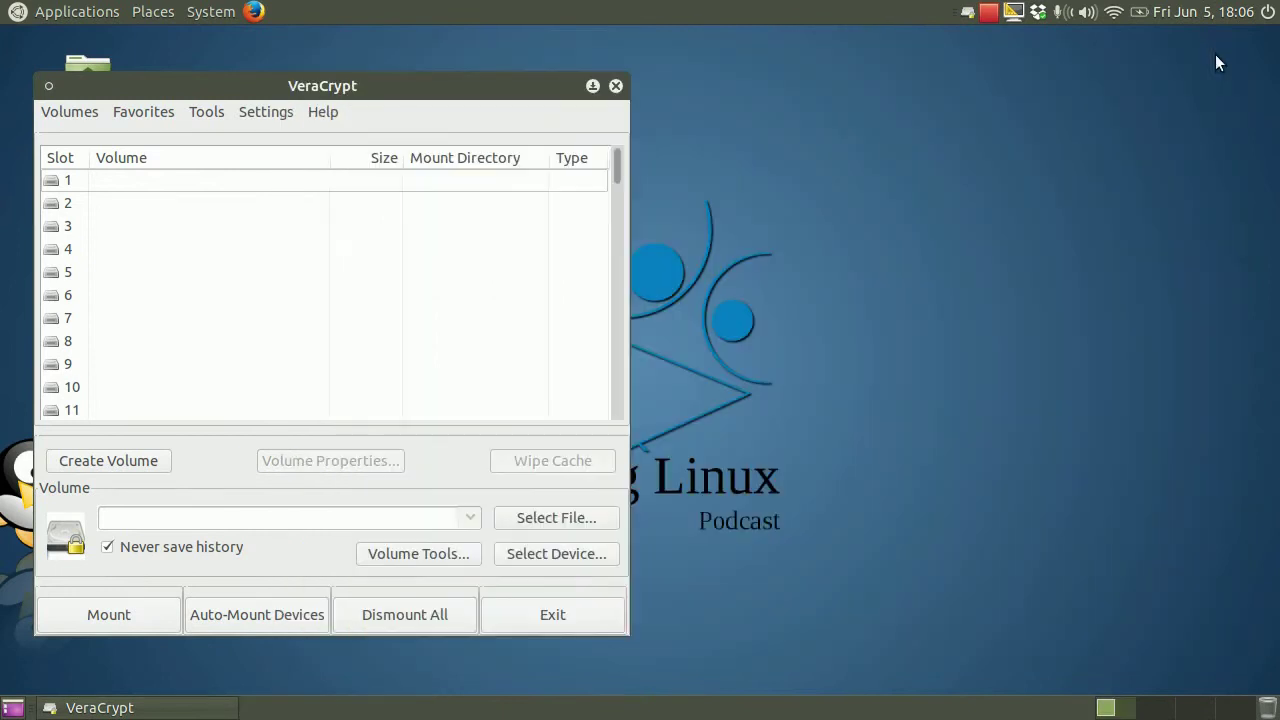
pyautogui.moveTo(429, 96); pyautogui.dragTo(737, 94)
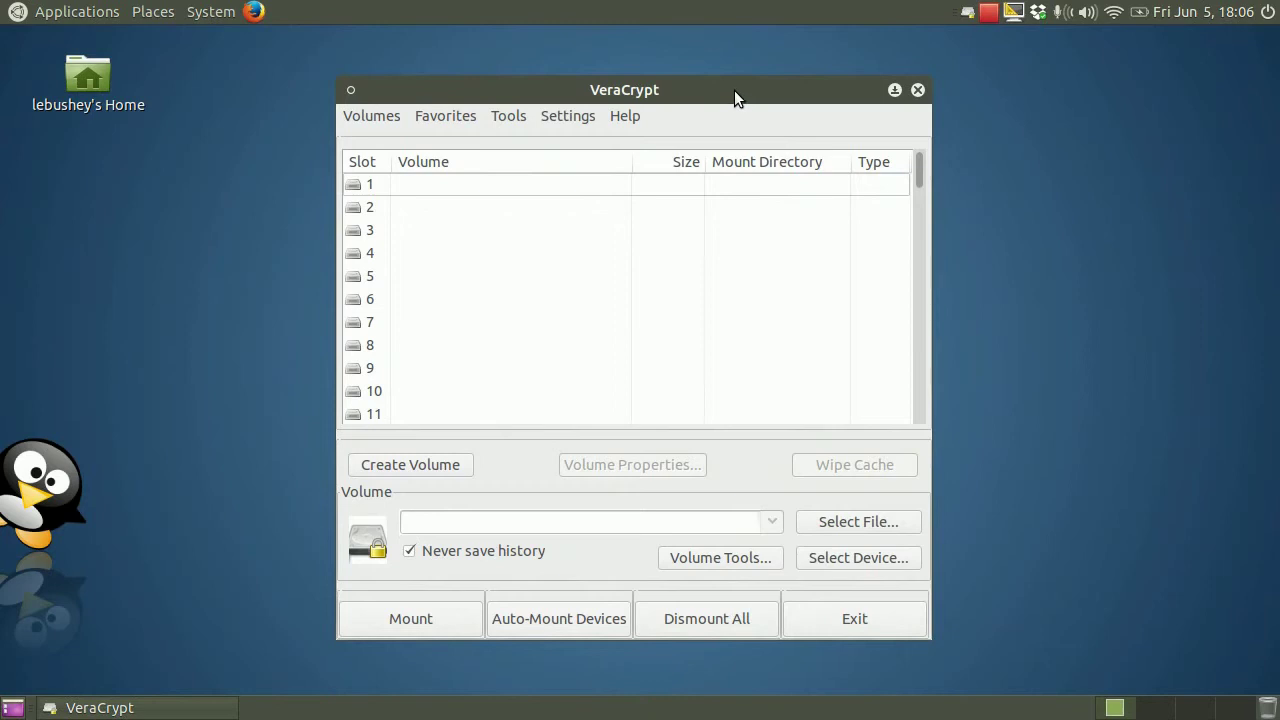
# Start creating a volume as an encrypted file container with the Standard VeraCrypt volume type.
pyautogui.click(423, 467)
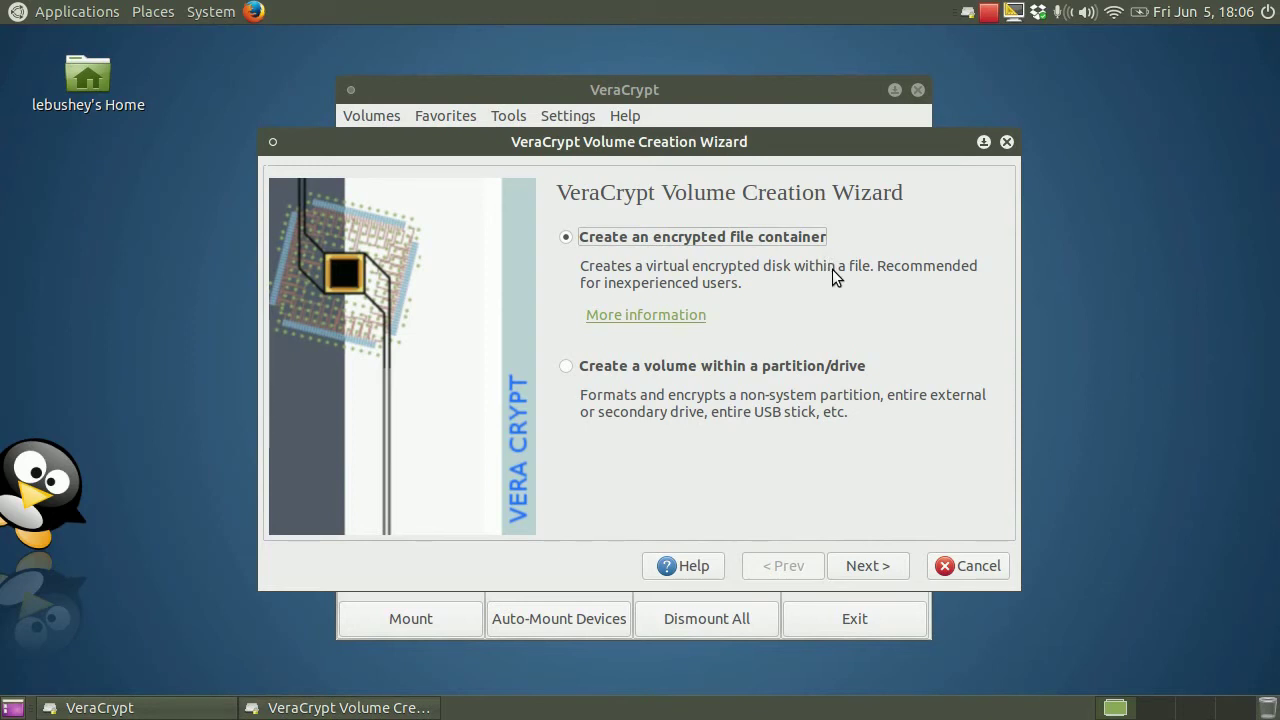
pyautogui.click(875, 574)
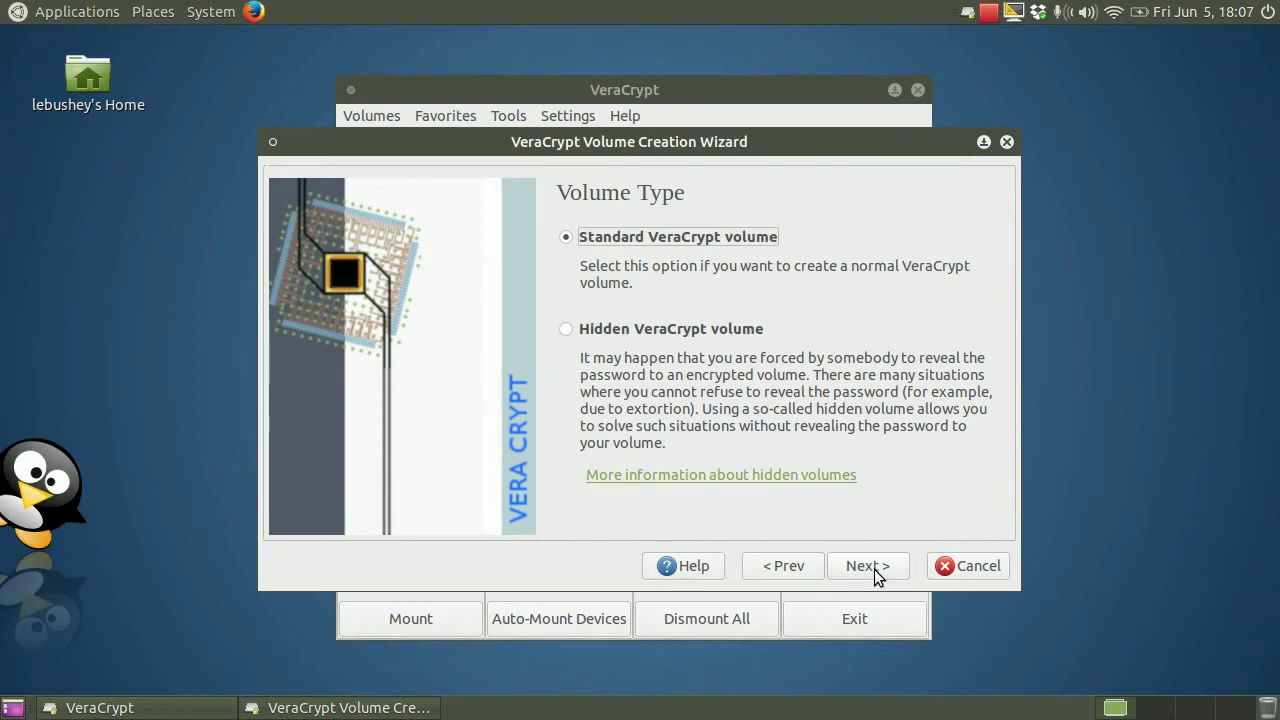
pyautogui.click(874, 569)
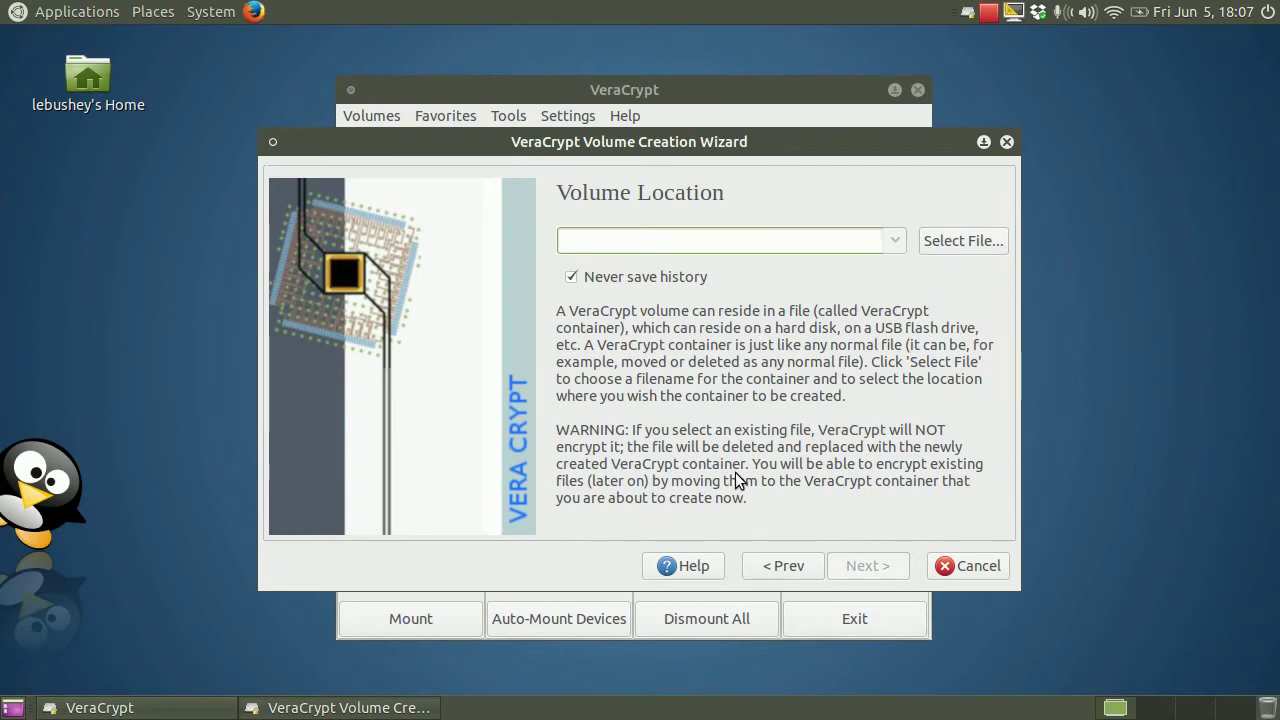
# Set the volume location to a new file named MyTestVolume.ppt in the Documents folder and accept it.
pyautogui.click(962, 240)
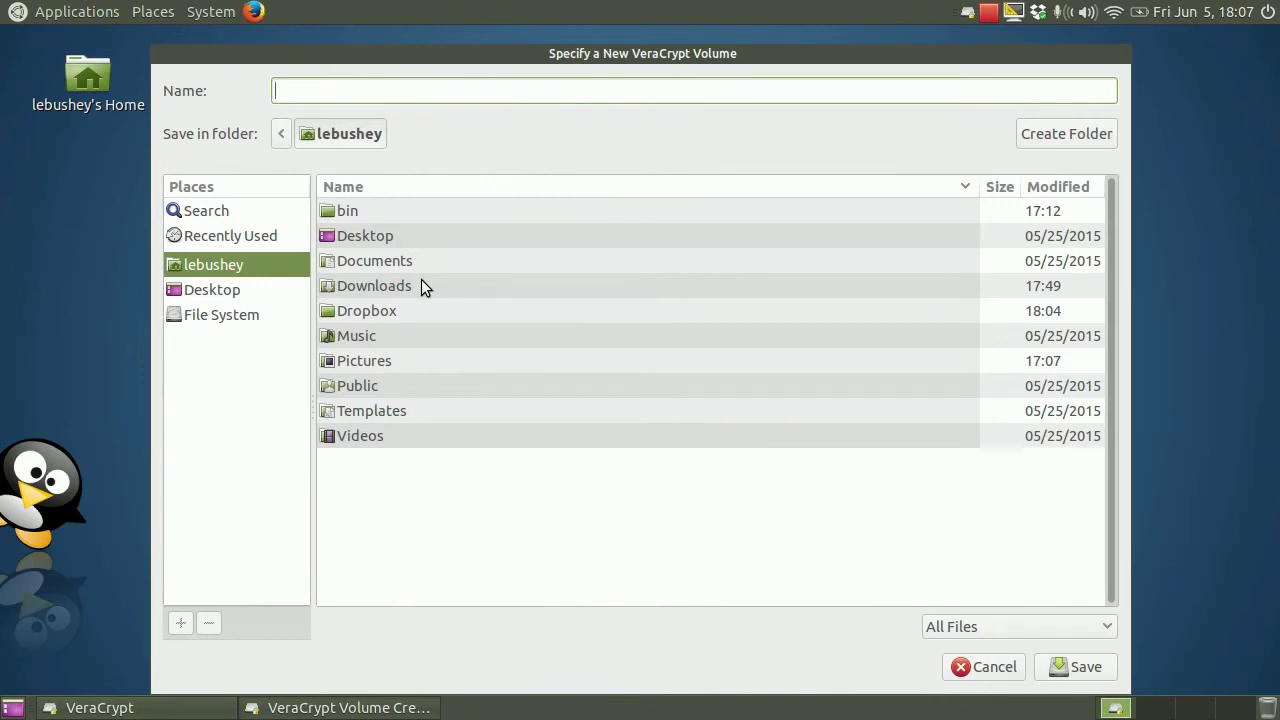
pyautogui.doubleClick(393, 261)
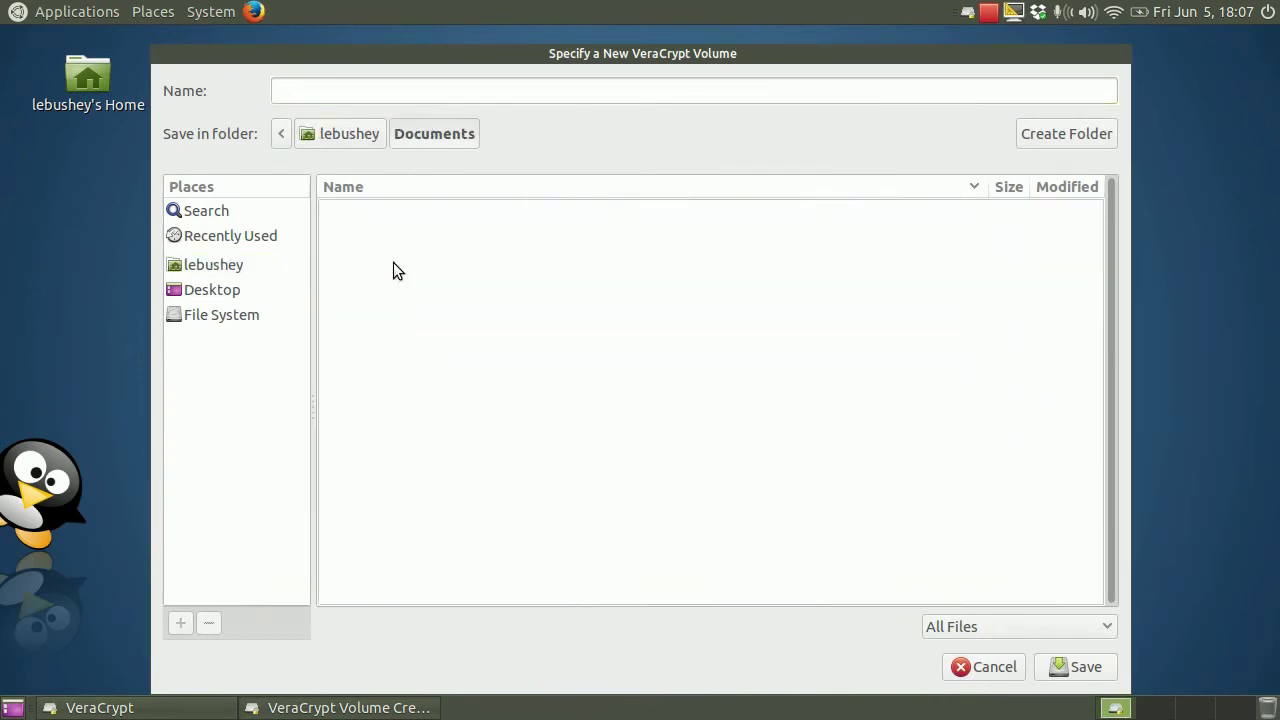
pyautogui.click(382, 95)
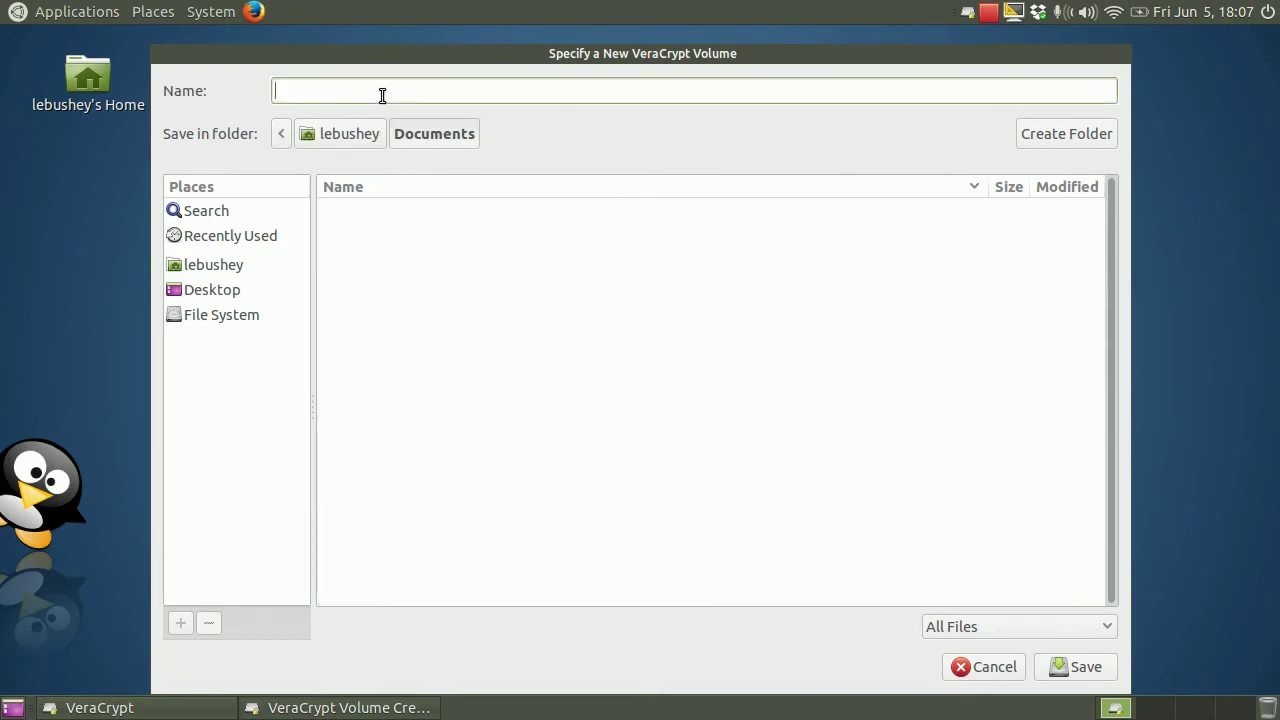
pyautogui.write('MyTestVo')
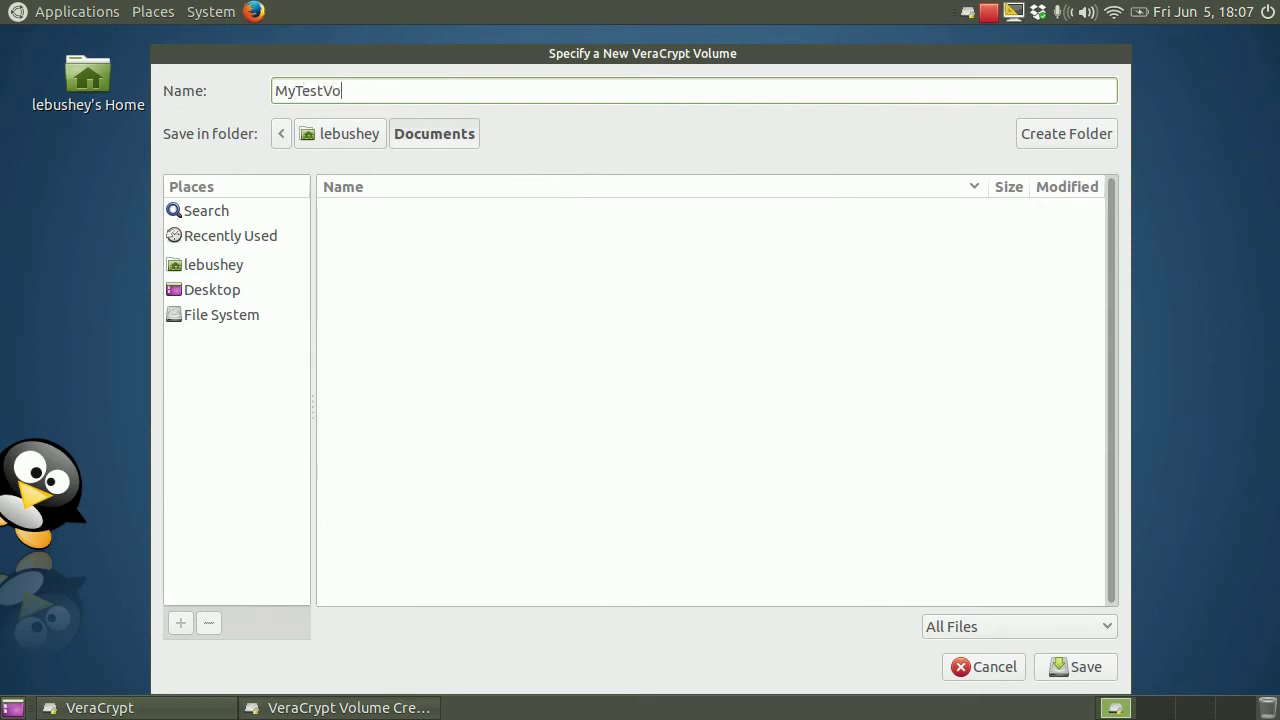
pyautogui.write('lume.ppt')
pyautogui.click(1061, 662)
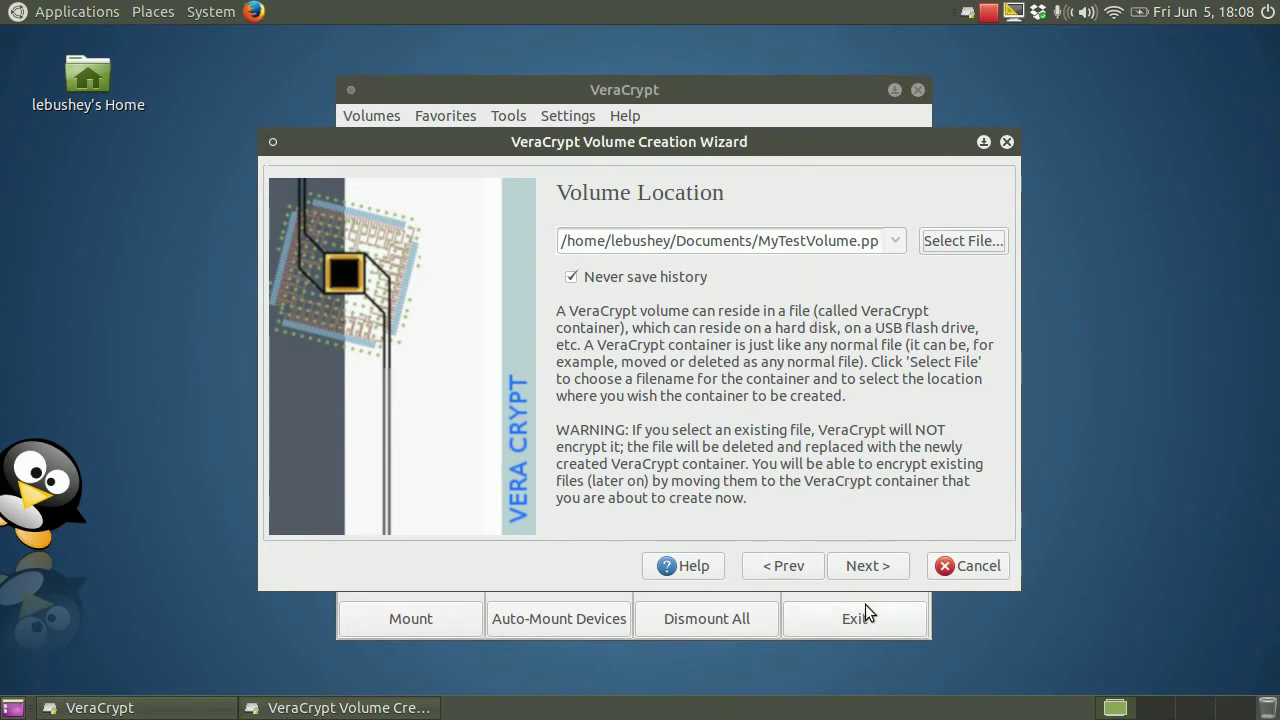
pyautogui.click(874, 571)
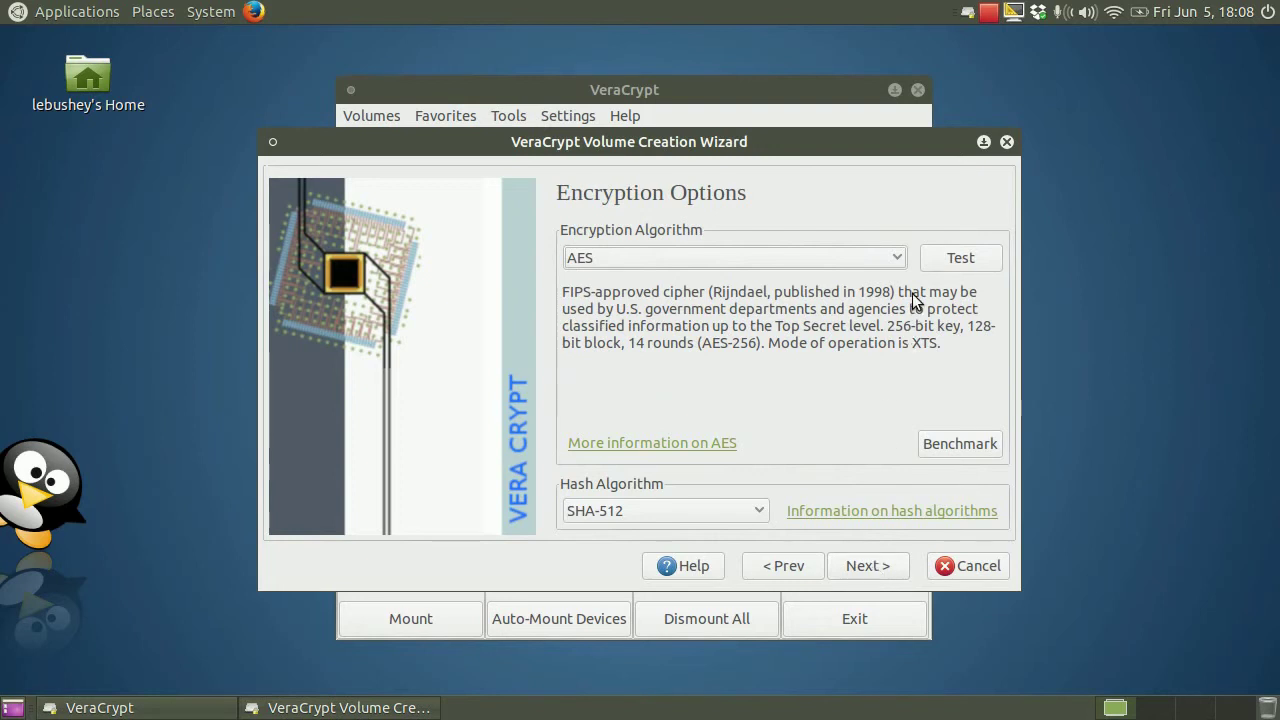
# Review the encryption and hash algorithm choices and accept AES with SHA-512.
pyautogui.click(895, 264)
pyautogui.click(895, 261)
pyautogui.click(763, 510)
pyautogui.click(764, 506)
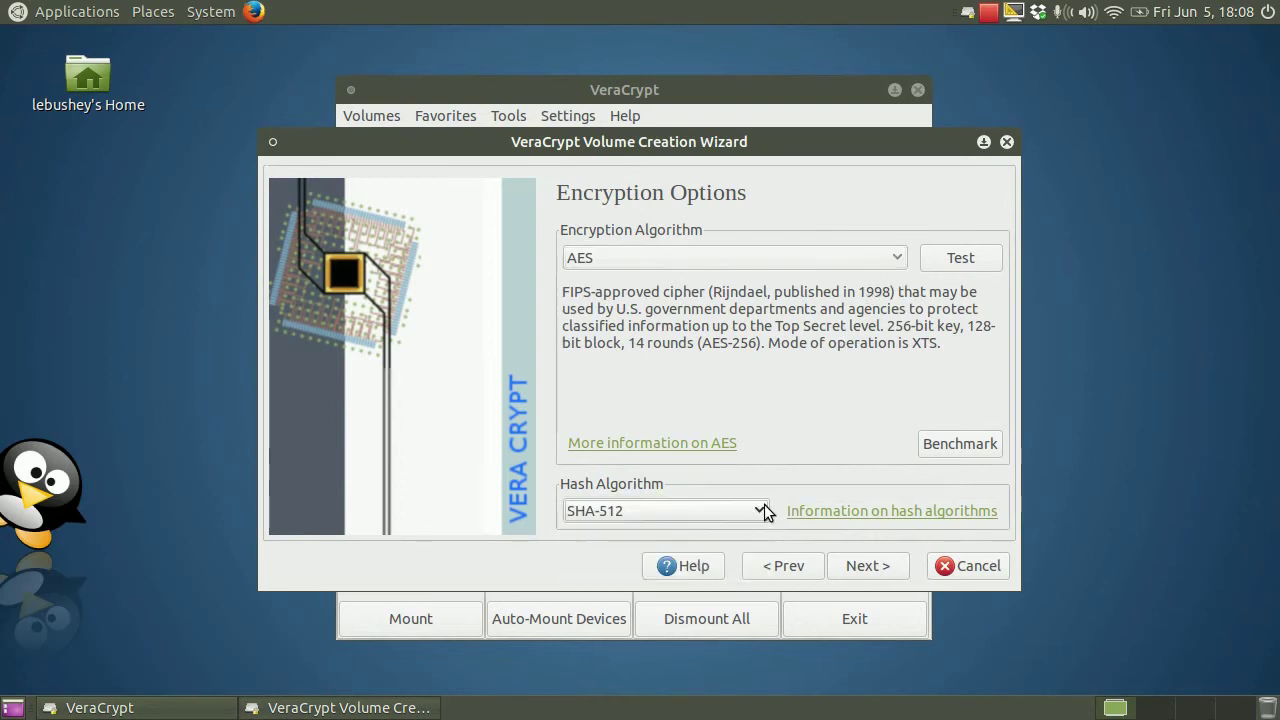
pyautogui.click(870, 565)
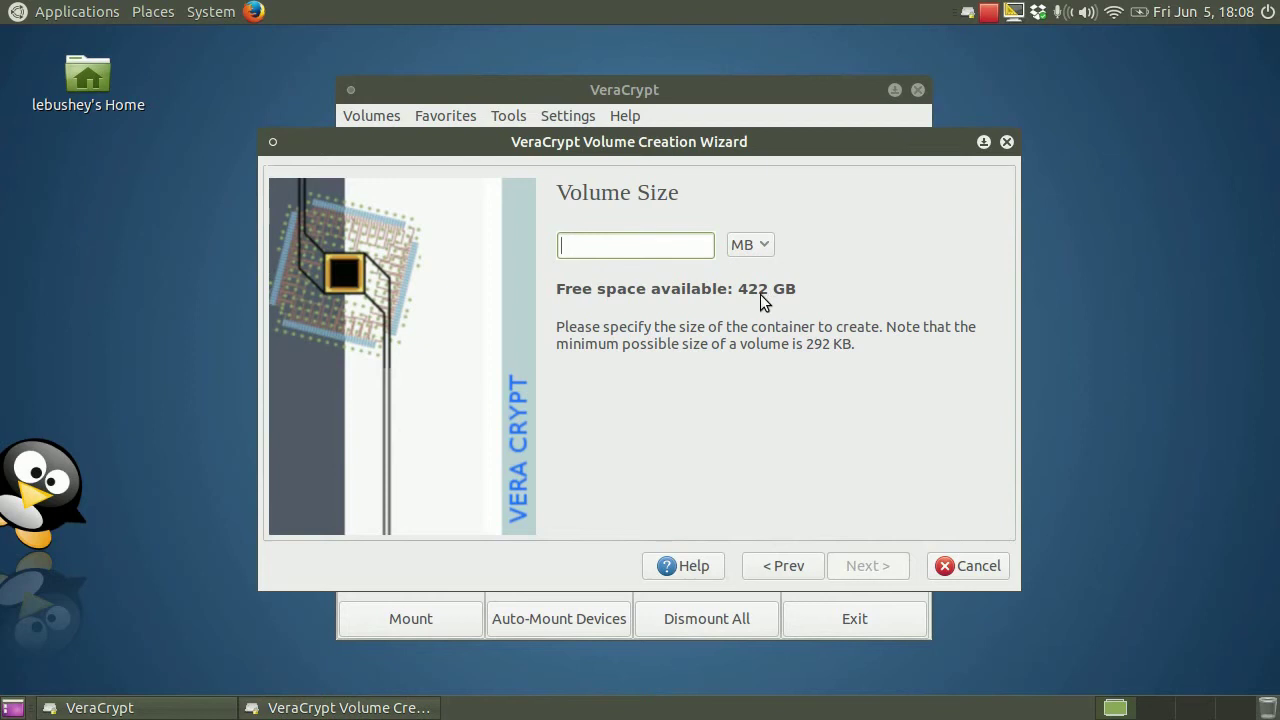
# Set the size of the new volume to 20 MB and accept it.
pyautogui.write('20')
pyautogui.click(758, 248)
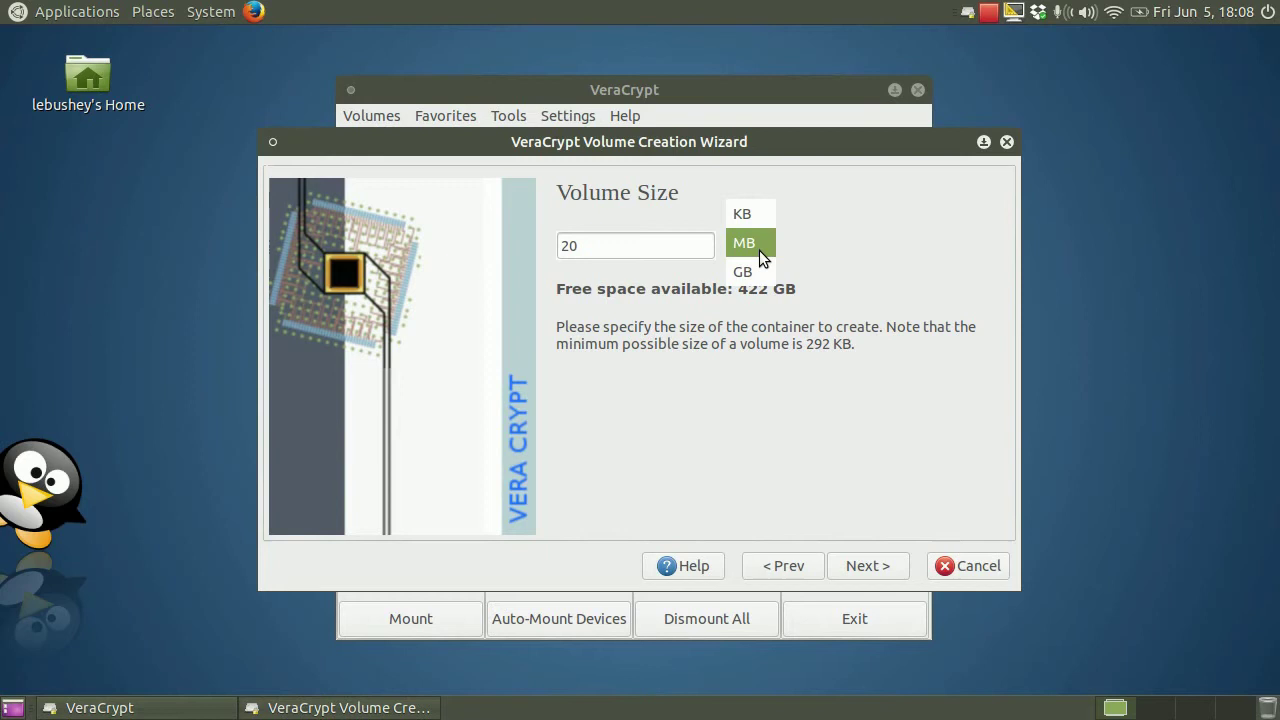
pyautogui.click(759, 250)
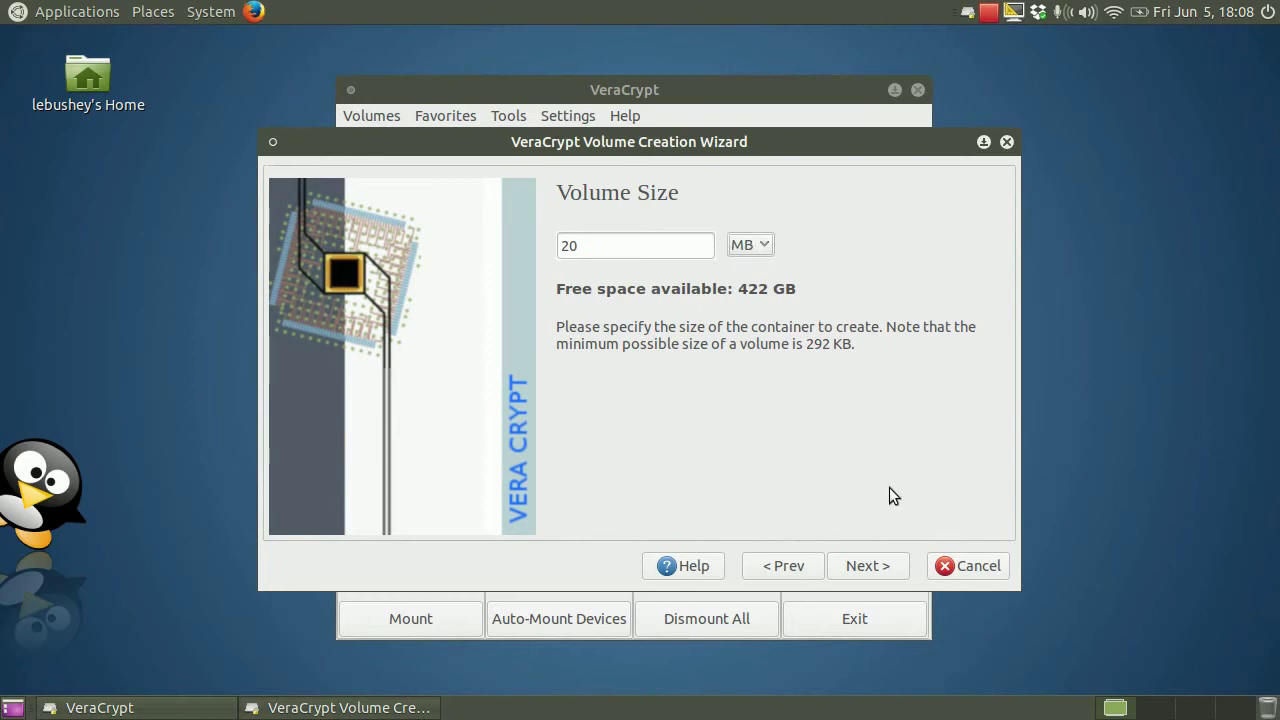
pyautogui.click(866, 564)
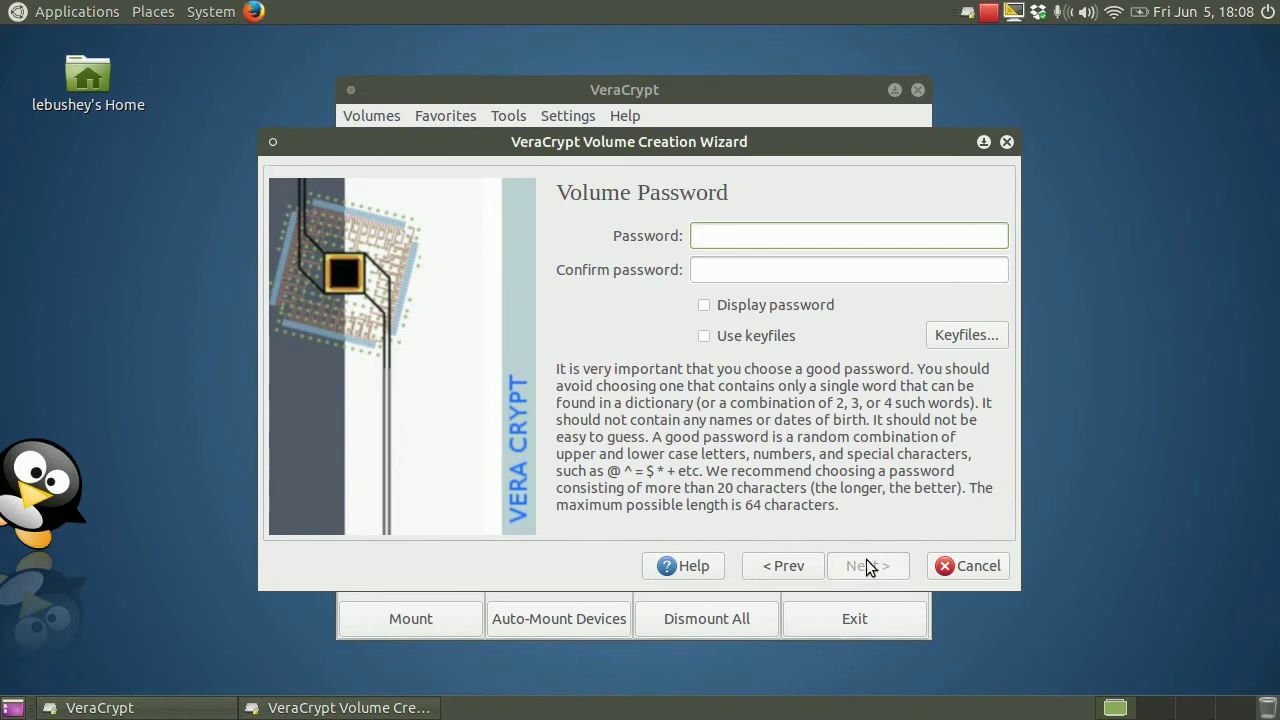
# Enter and confirm the volume password, and agree to use a short password.
pyautogui.write('••••••••')
pyautogui.press('Tab')
pyautogui.write('•••••')
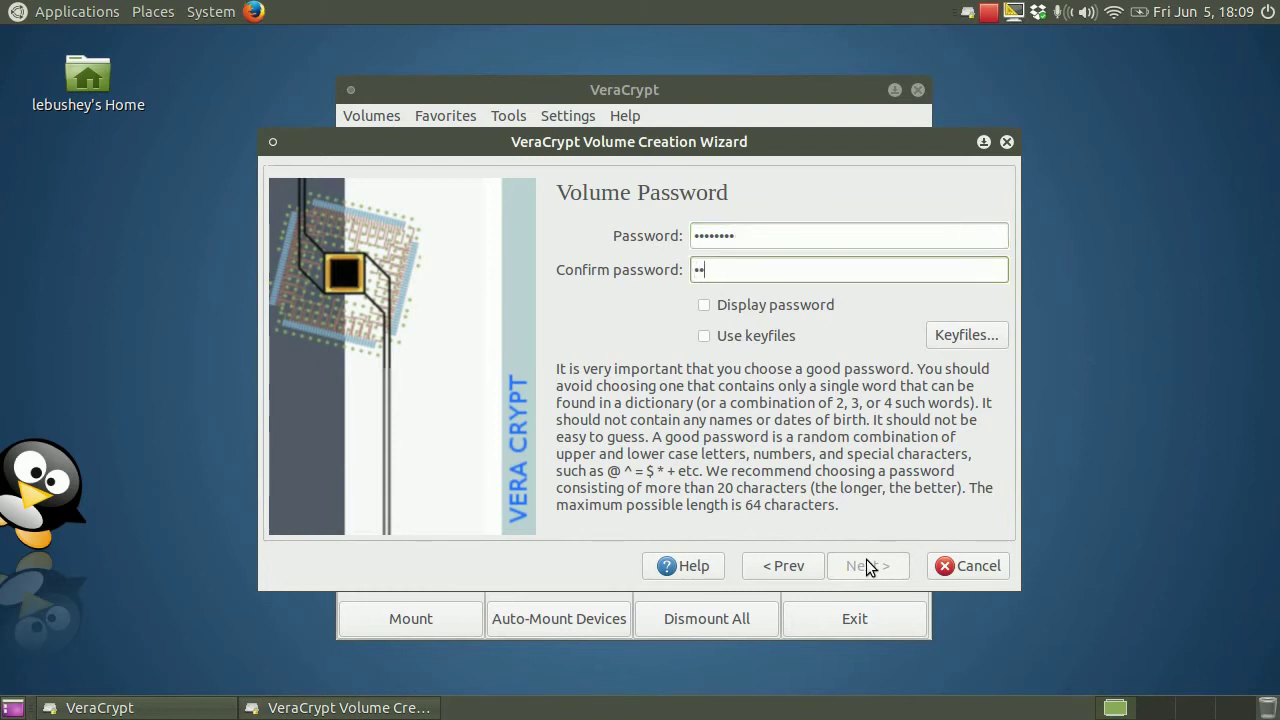
pyautogui.write('•••')
pyautogui.click(884, 567)
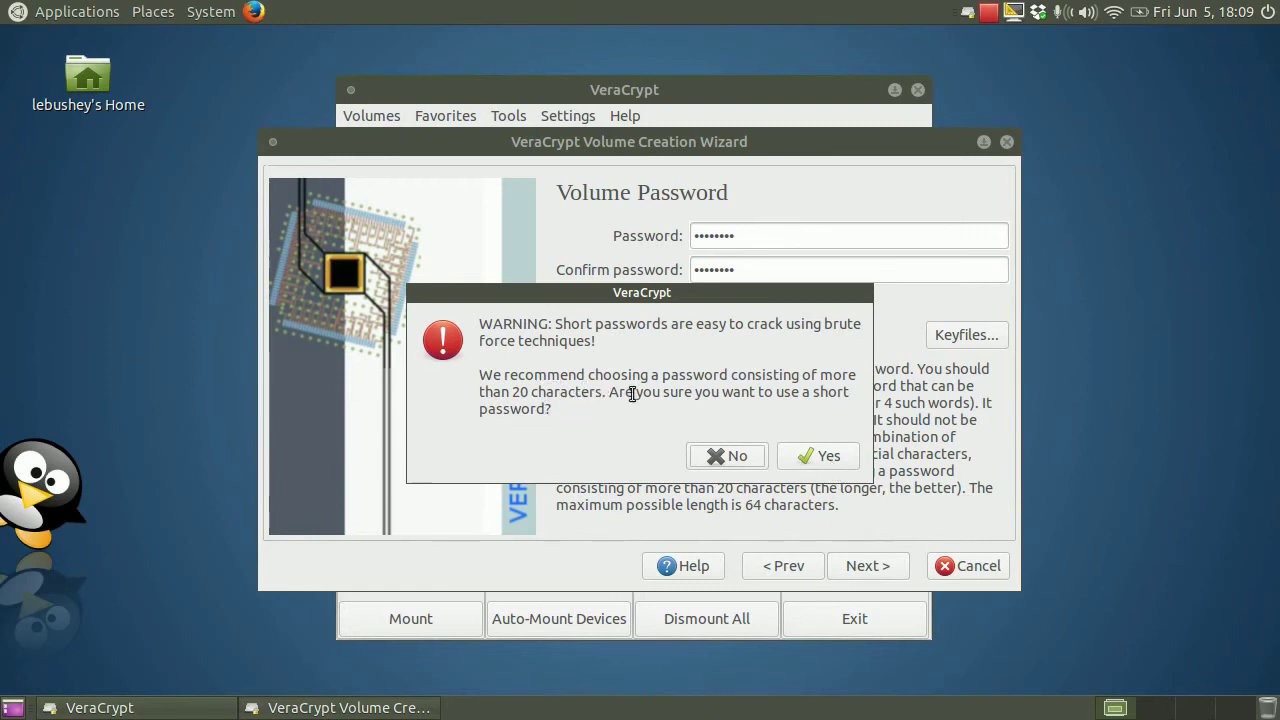
pyautogui.click(824, 457)
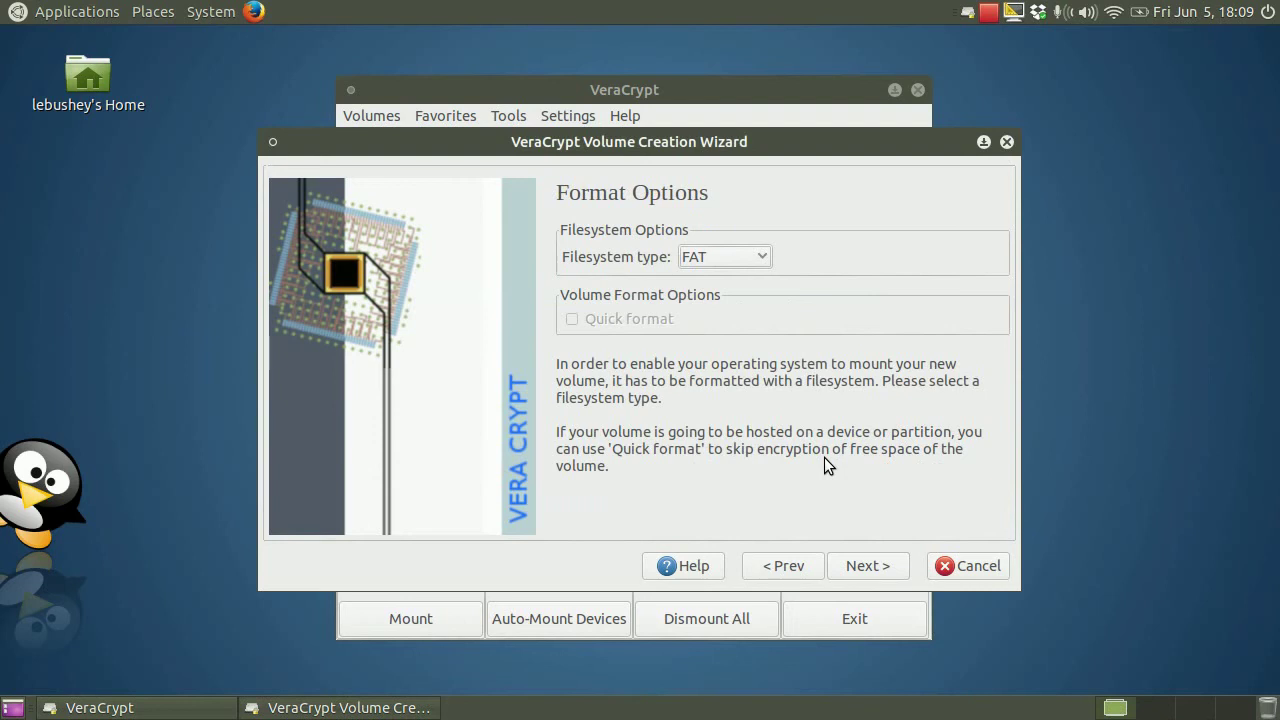
# Set the volume's filesystem type to Linux Ext4 and keep the option to mount the volume on other platforms.
pyautogui.click(760, 258)
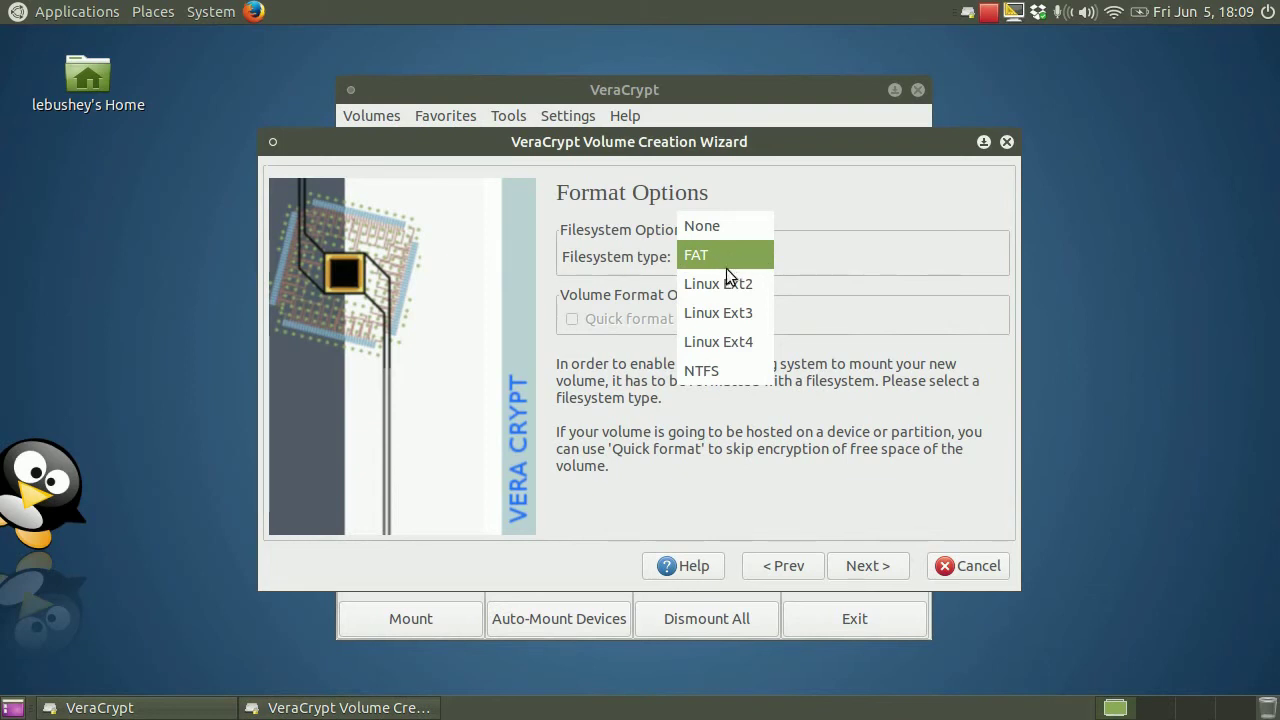
pyautogui.click(738, 340)
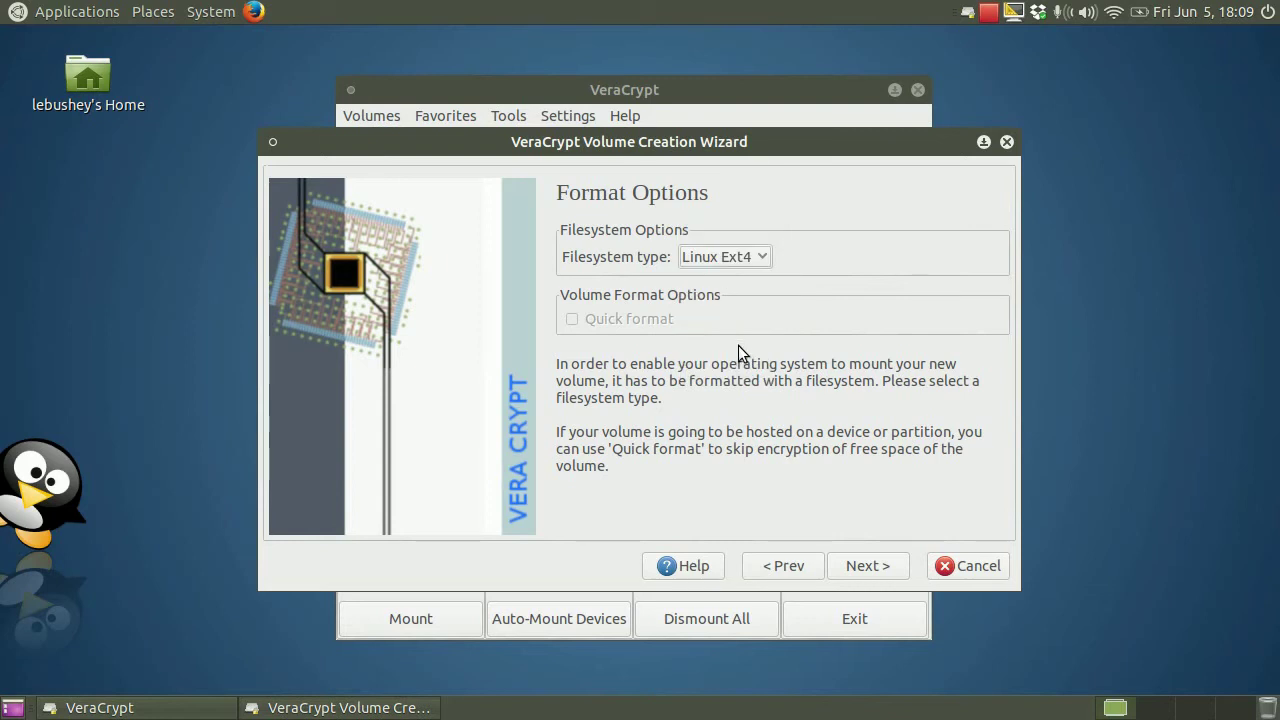
pyautogui.click(867, 565)
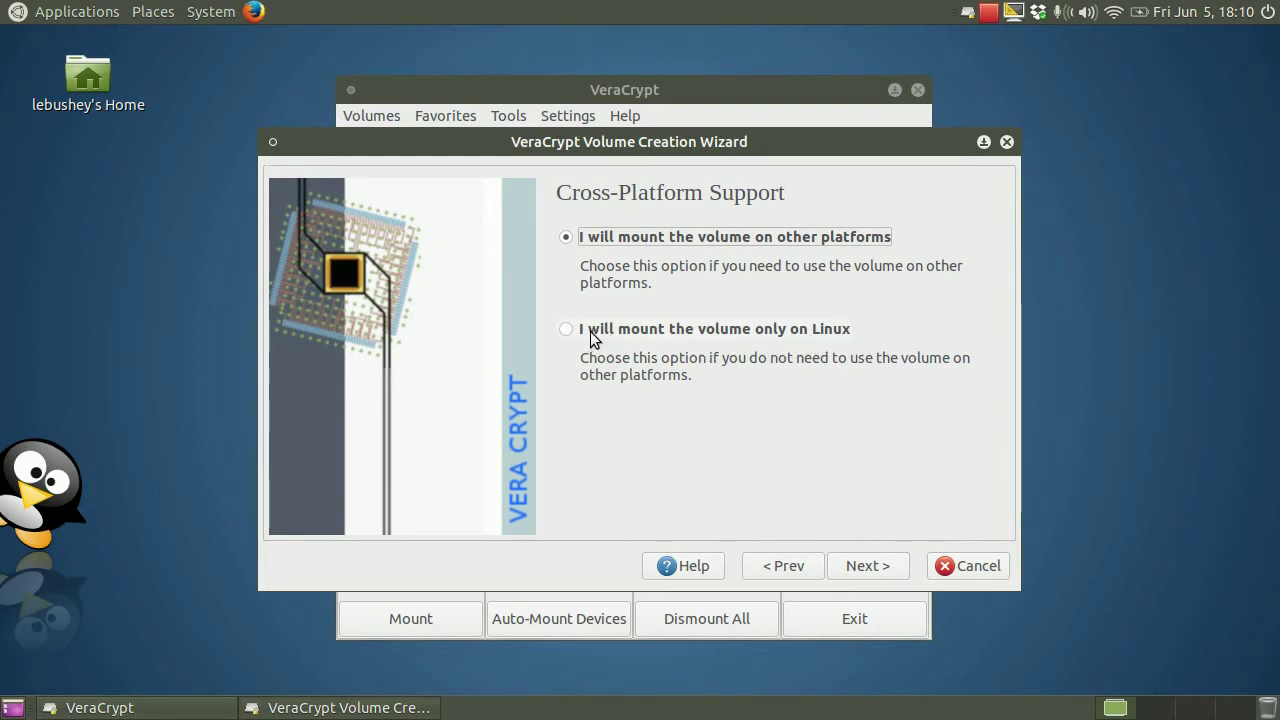
pyautogui.click(877, 570)
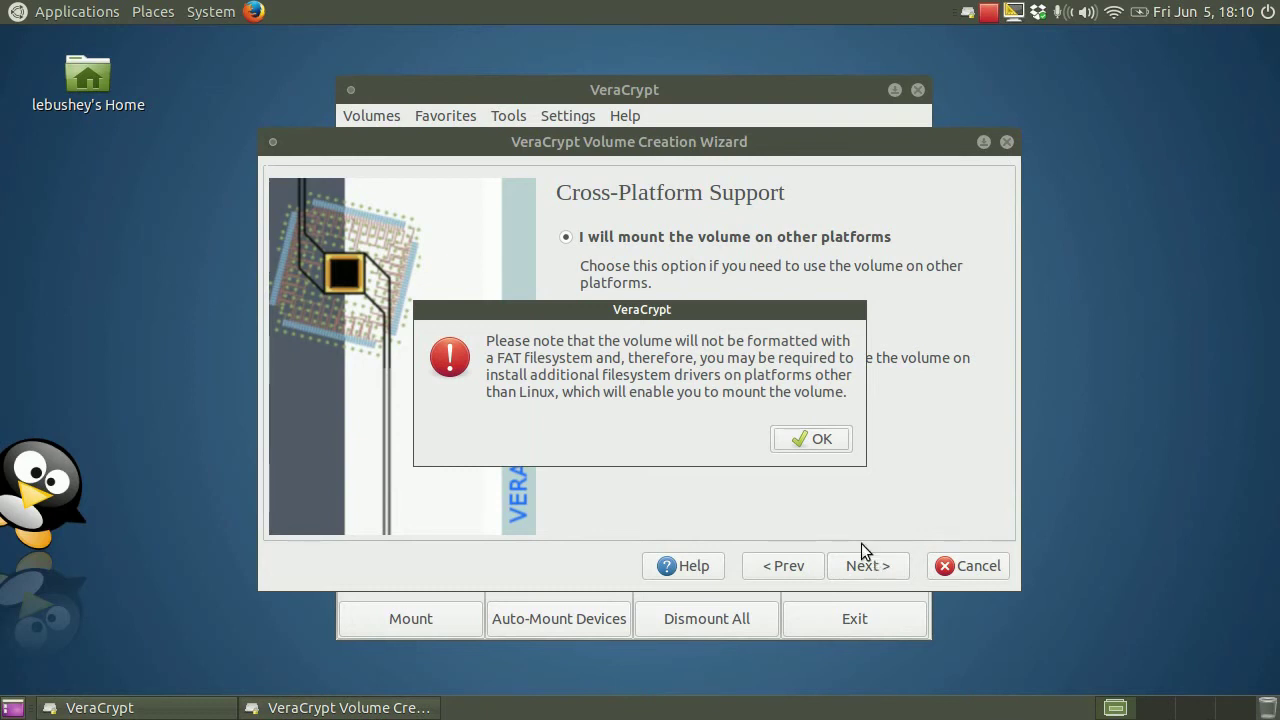
pyautogui.click(822, 440)
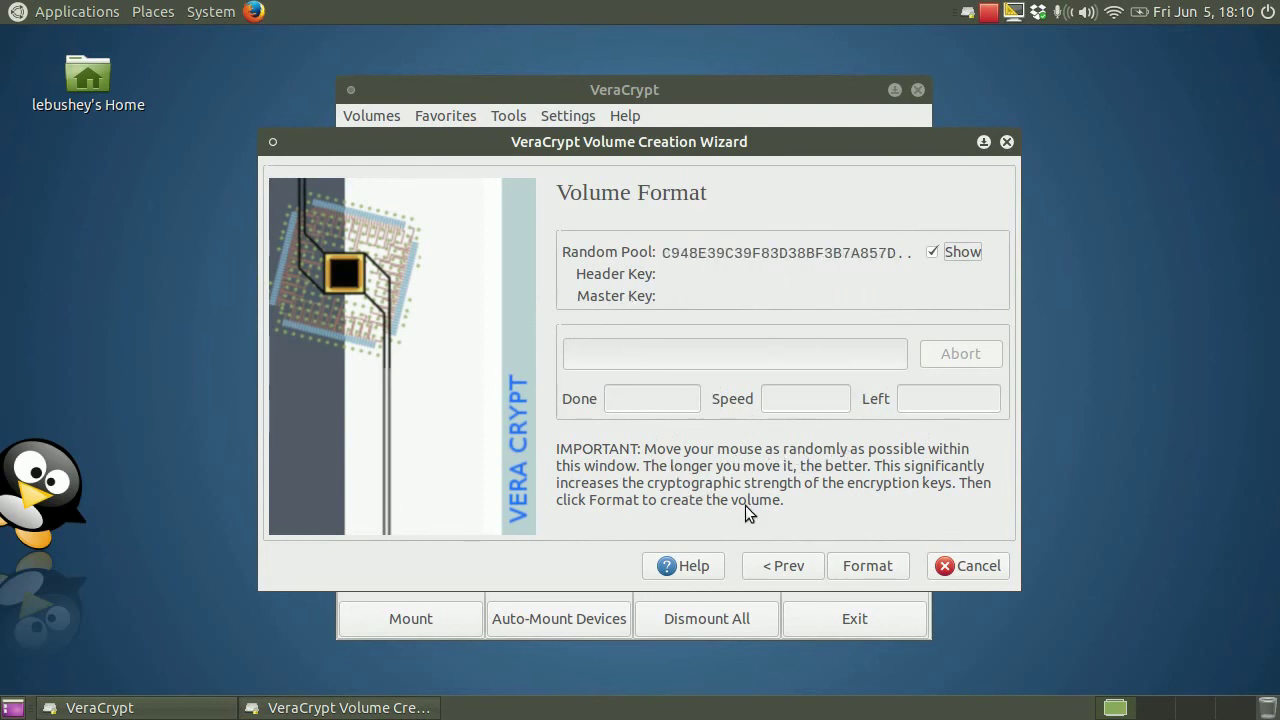
# Format the volume, authorising it with the administrator password, and exit the volume creation wizard.
pyautogui.click(868, 567)
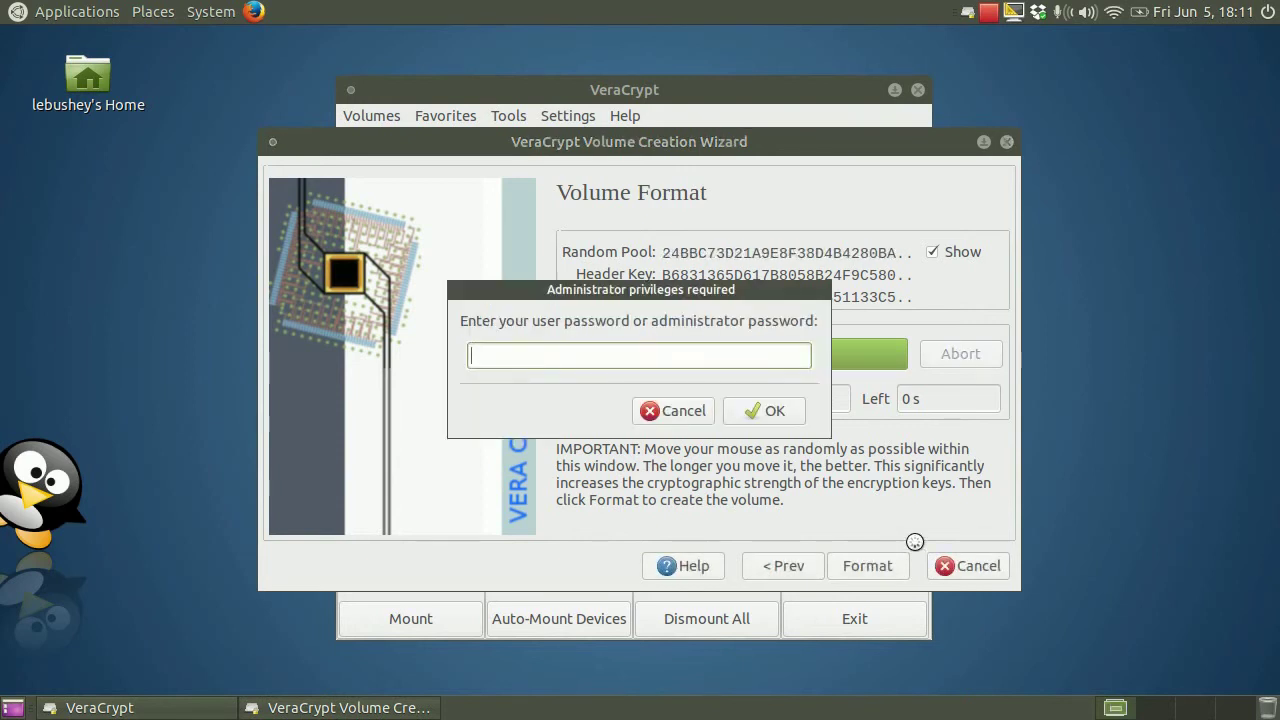
pyautogui.write('•')
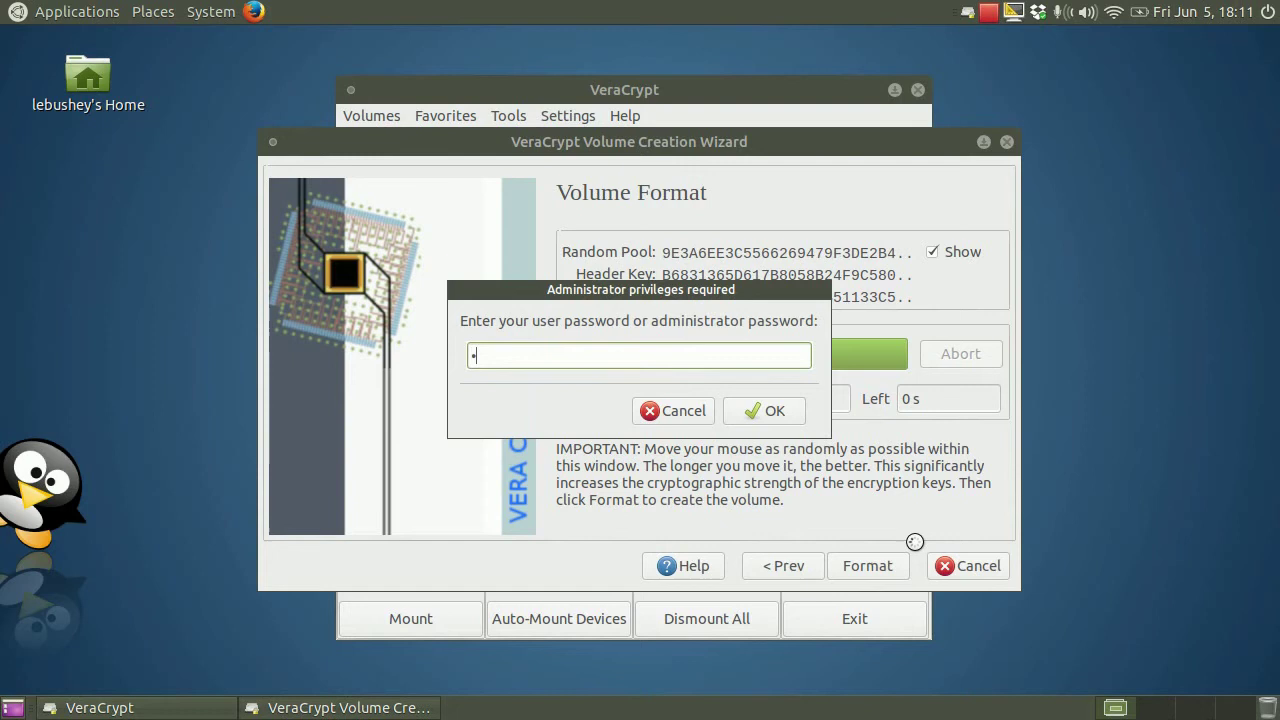
pyautogui.write('•••••••')
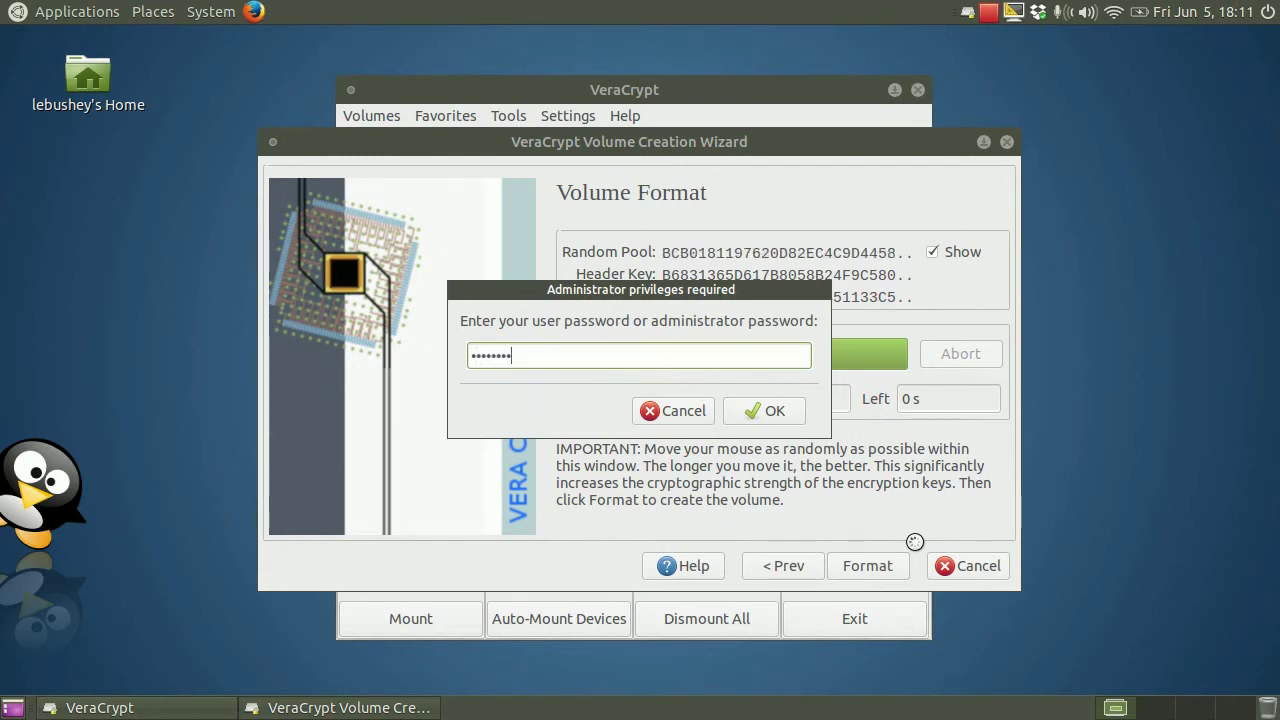
pyautogui.click(761, 415)
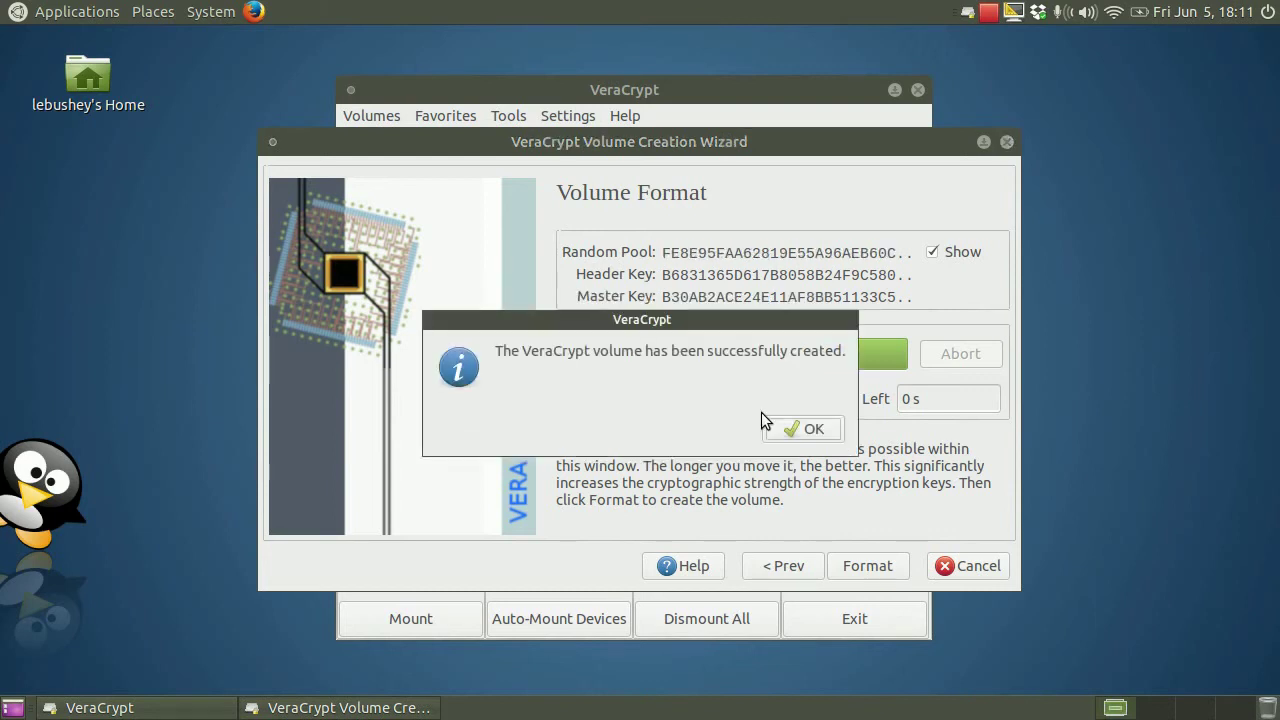
pyautogui.click(813, 430)
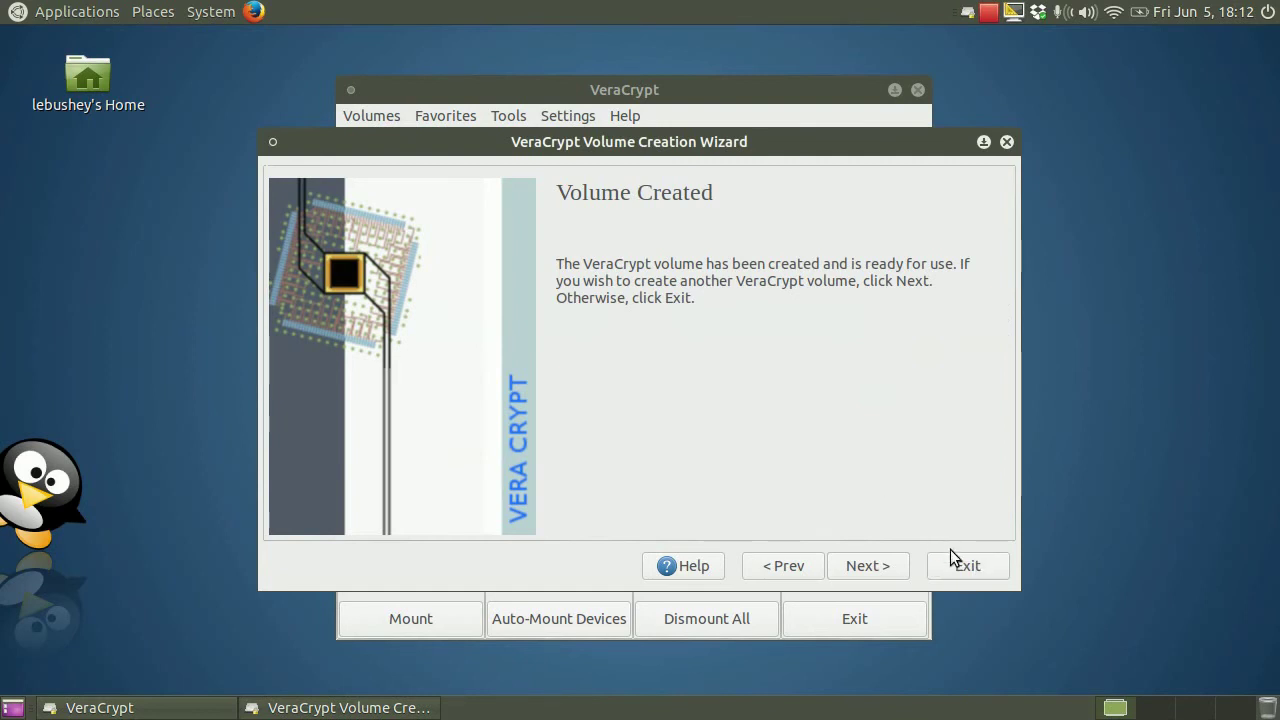
pyautogui.click(975, 568)
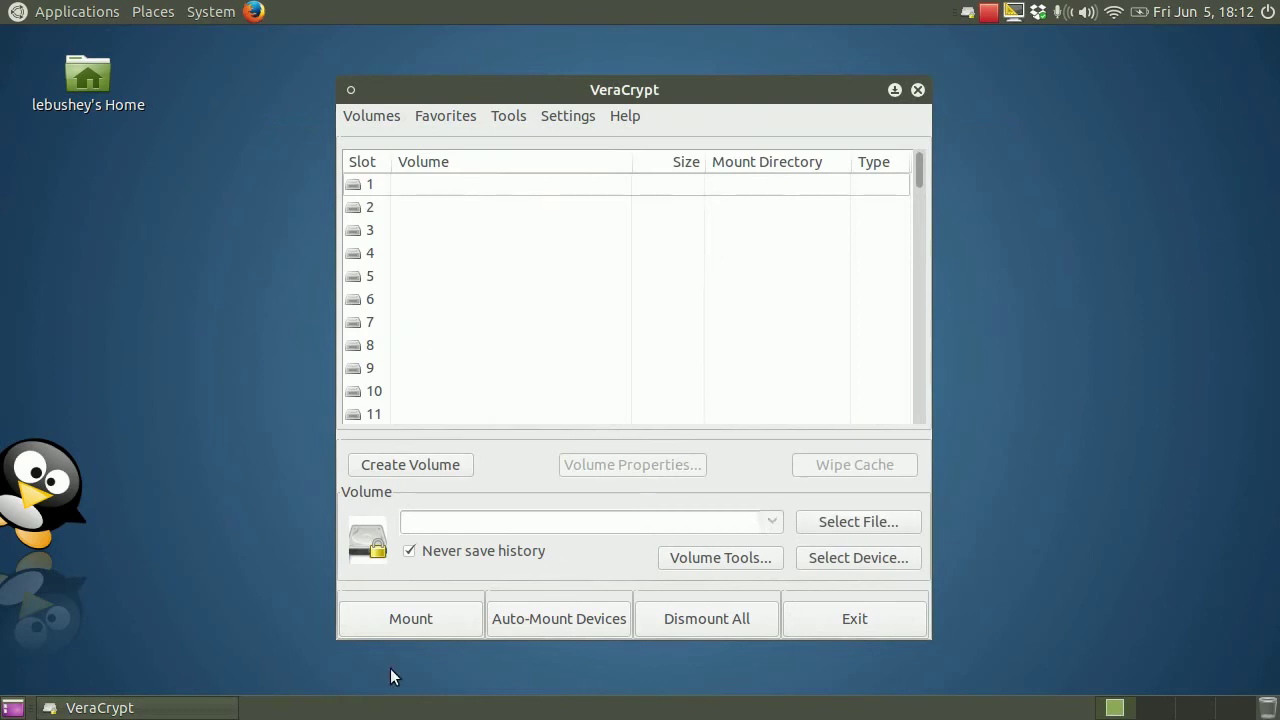
# Mount MyTestVolume.ppt from the Documents folder in slot 1, unlocking it with the volume password.
pyautogui.click(428, 617)
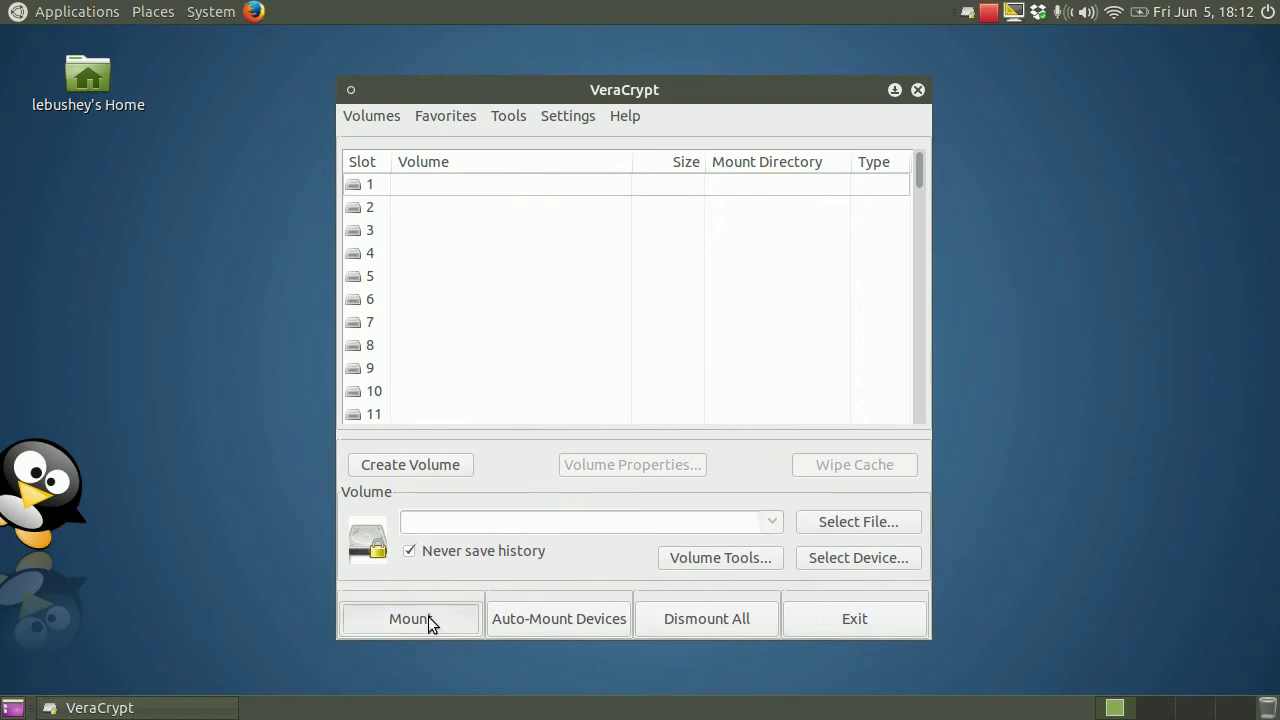
pyautogui.click(406, 186)
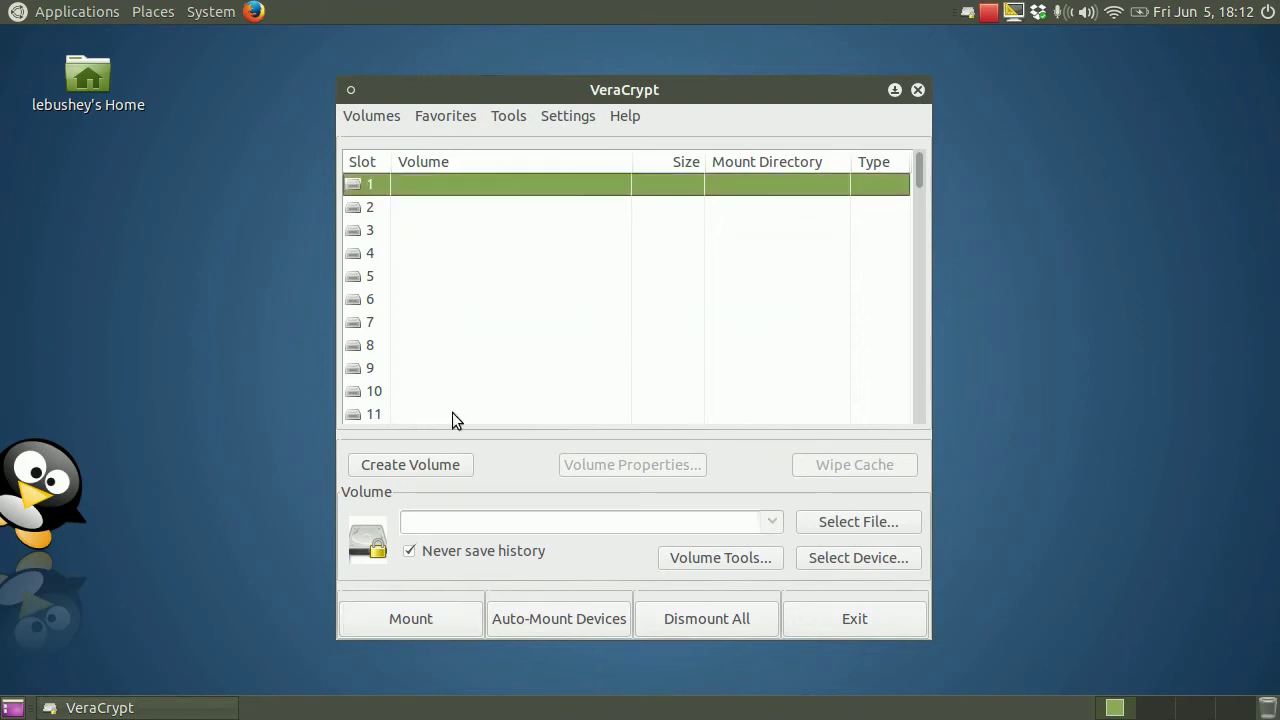
pyautogui.click(412, 617)
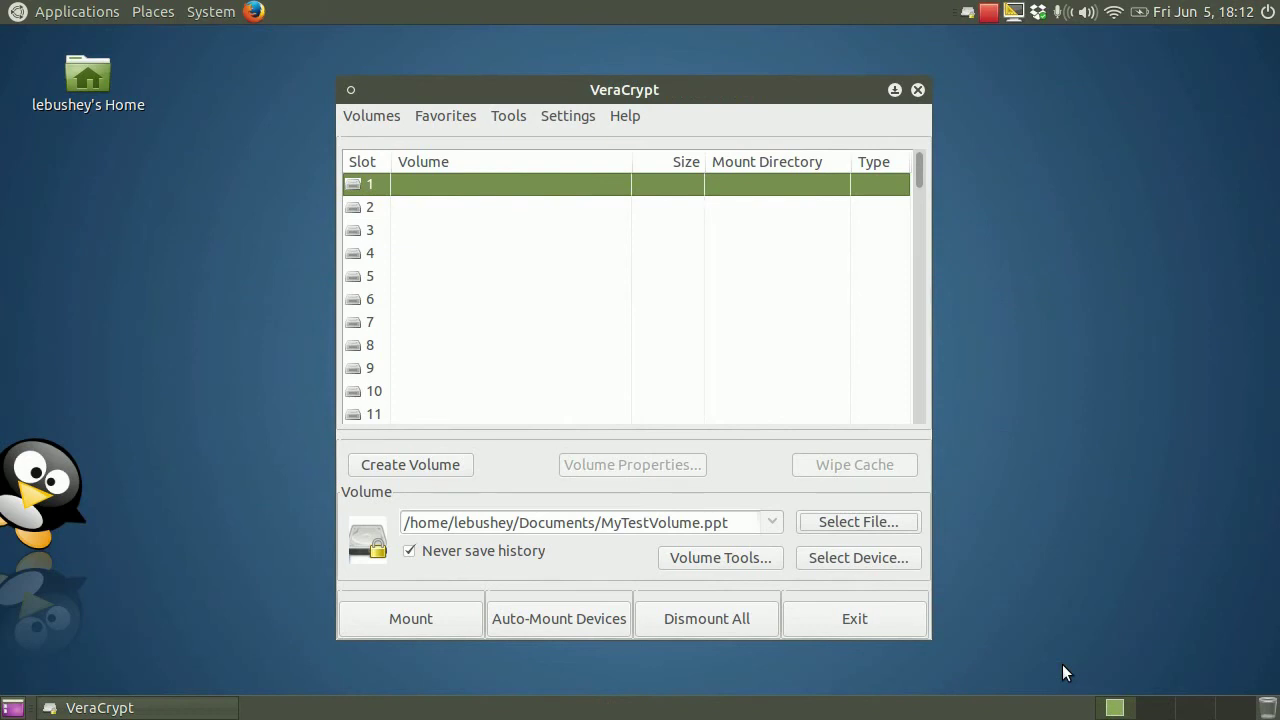
pyautogui.click(415, 623)
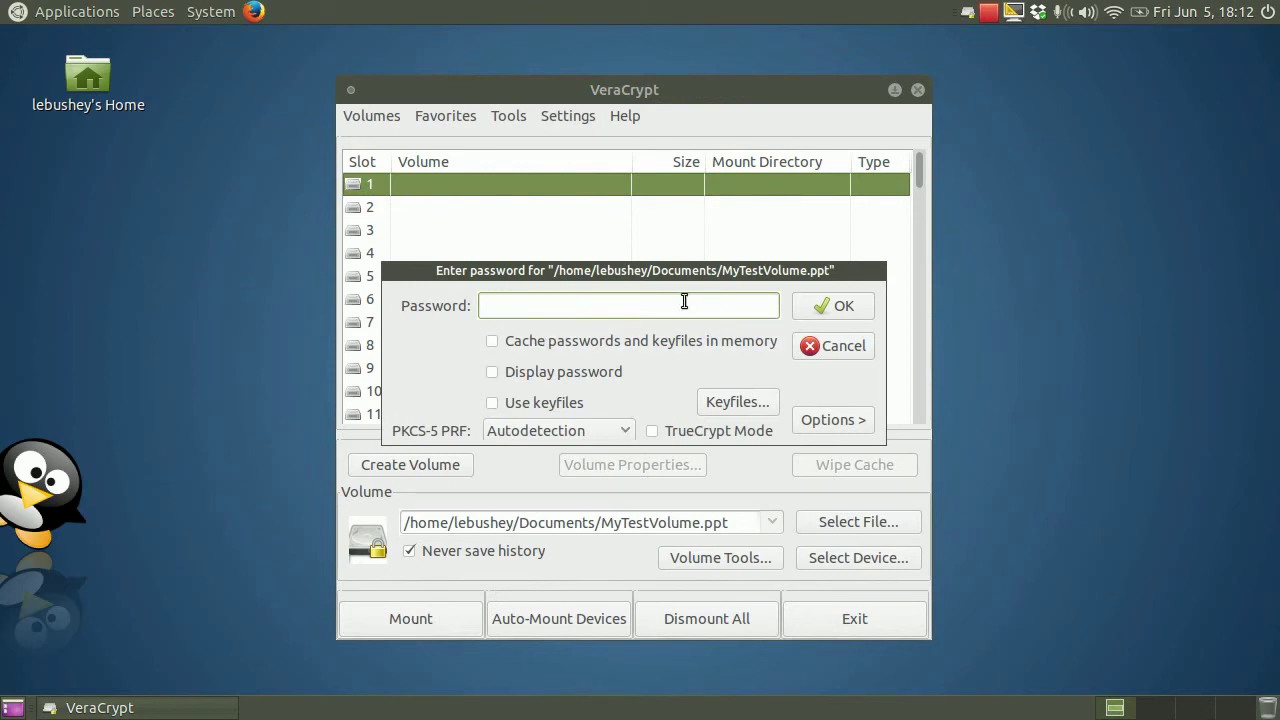
pyautogui.write('••••••••')
pyautogui.press('Return')
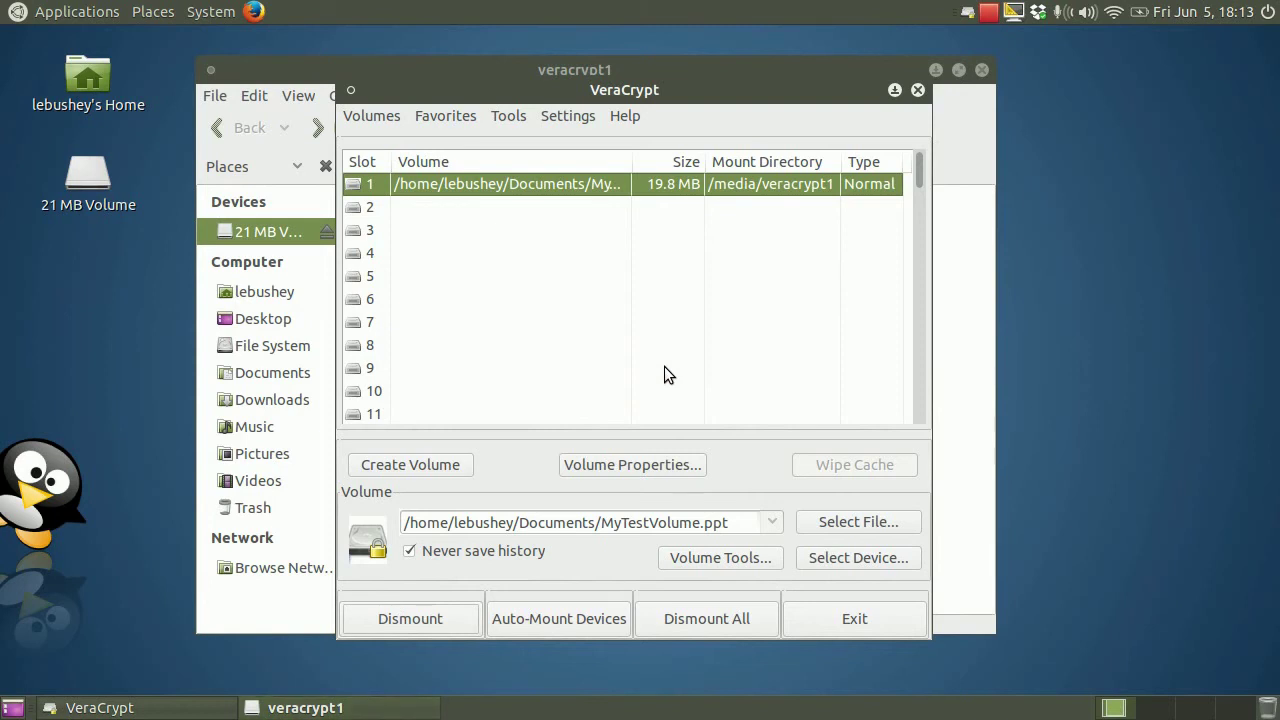
# Minimize VeraCrypt and copy GoingLinuxPodcast_1920x1080.png from the Pictures folder to the mounted 21 MB Volume.
pyautogui.moveTo(557, 88); pyautogui.dragTo(862, 120)
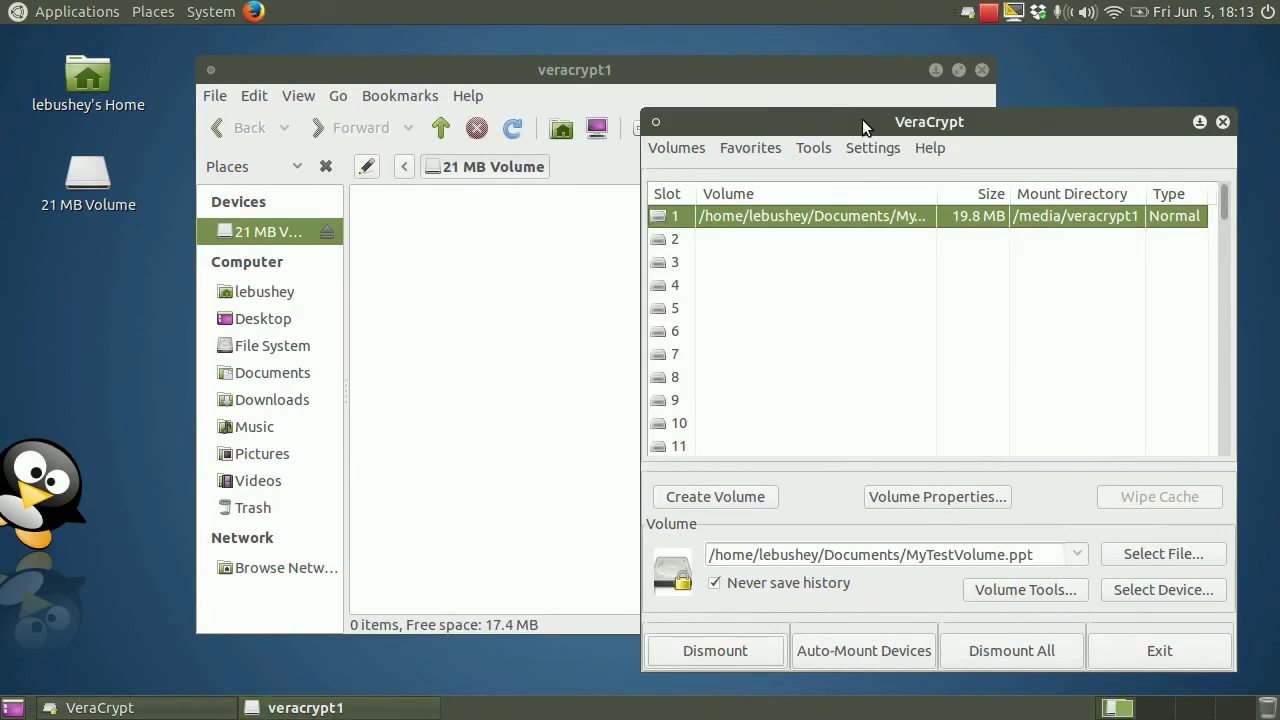
pyautogui.click(1199, 122)
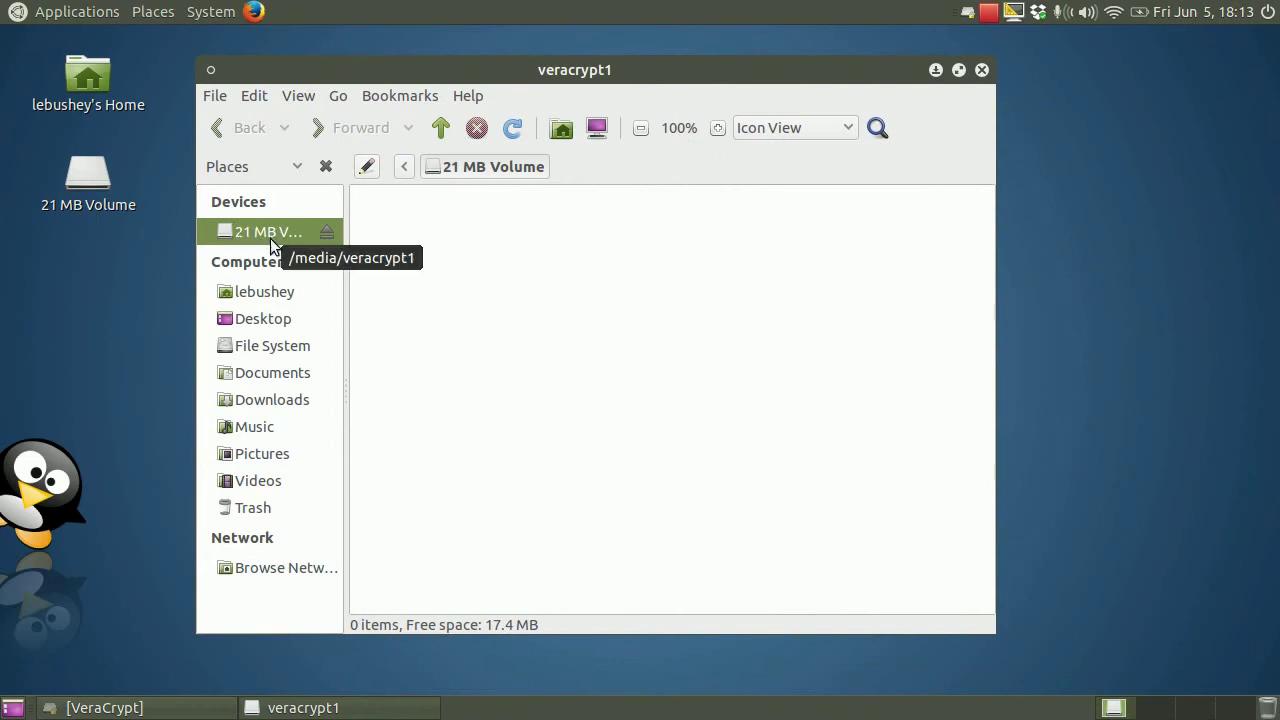
pyautogui.click(278, 298)
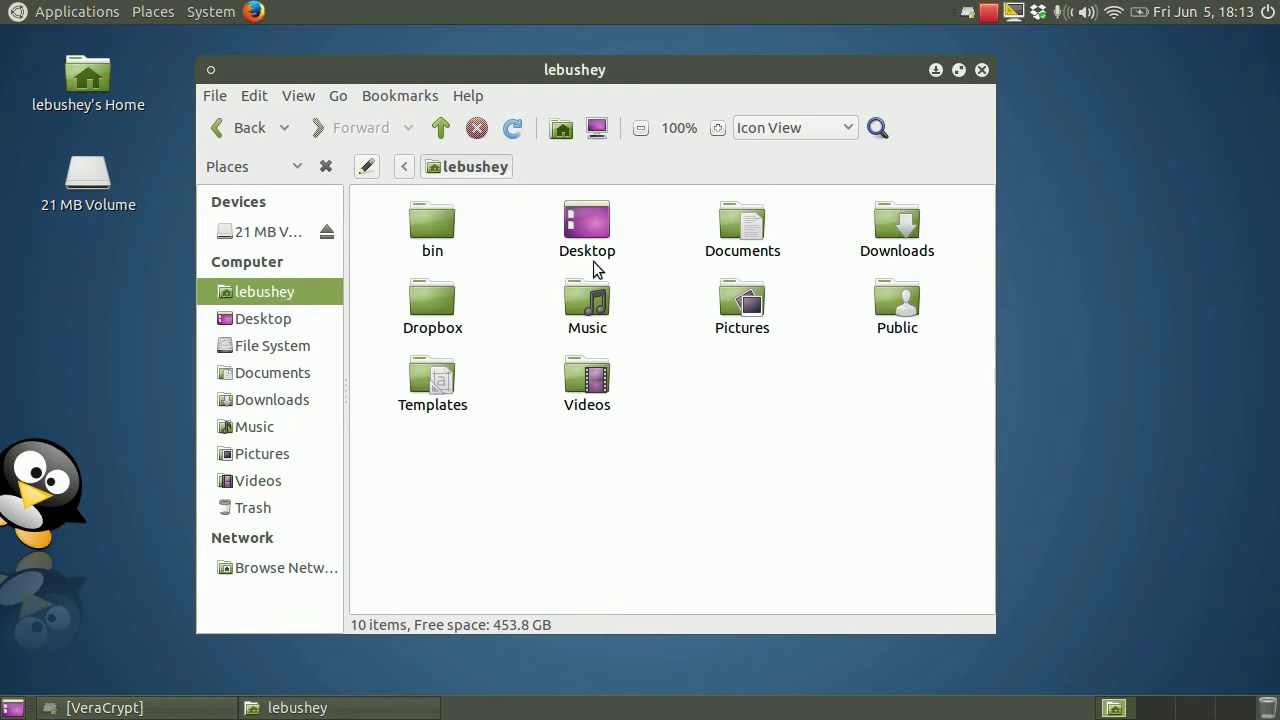
pyautogui.doubleClick(725, 300)
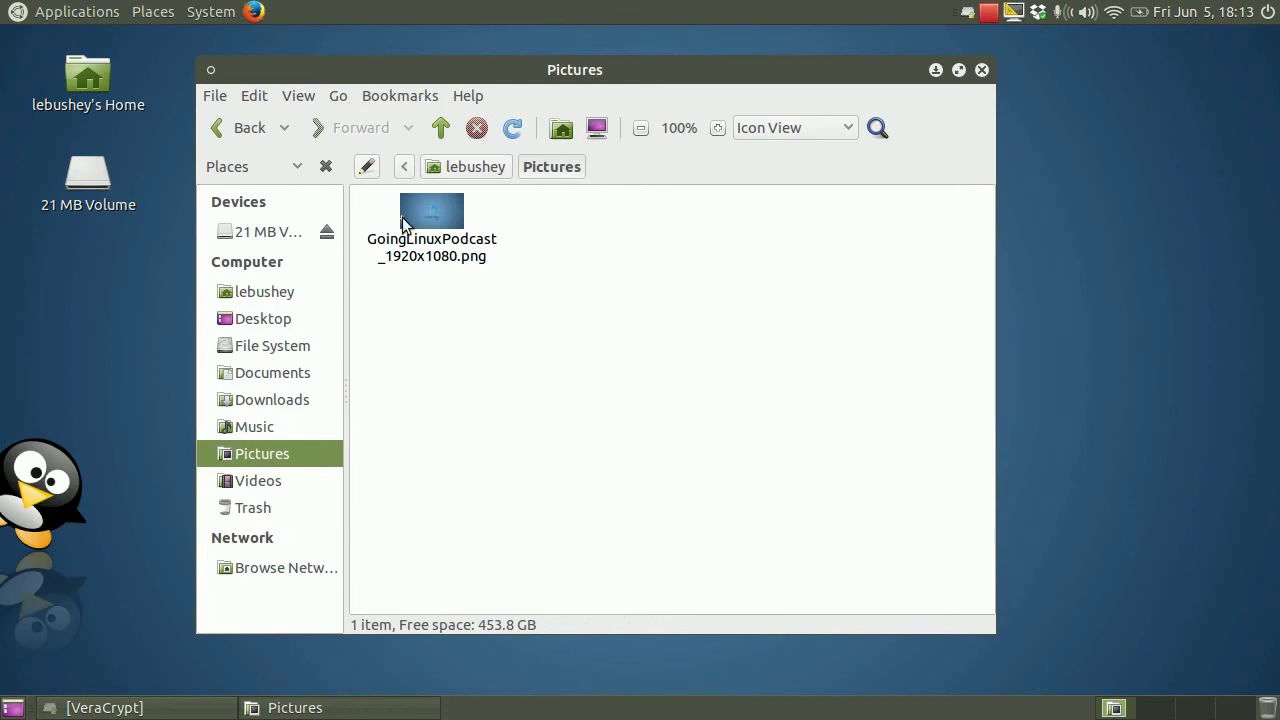
pyautogui.click(425, 218)
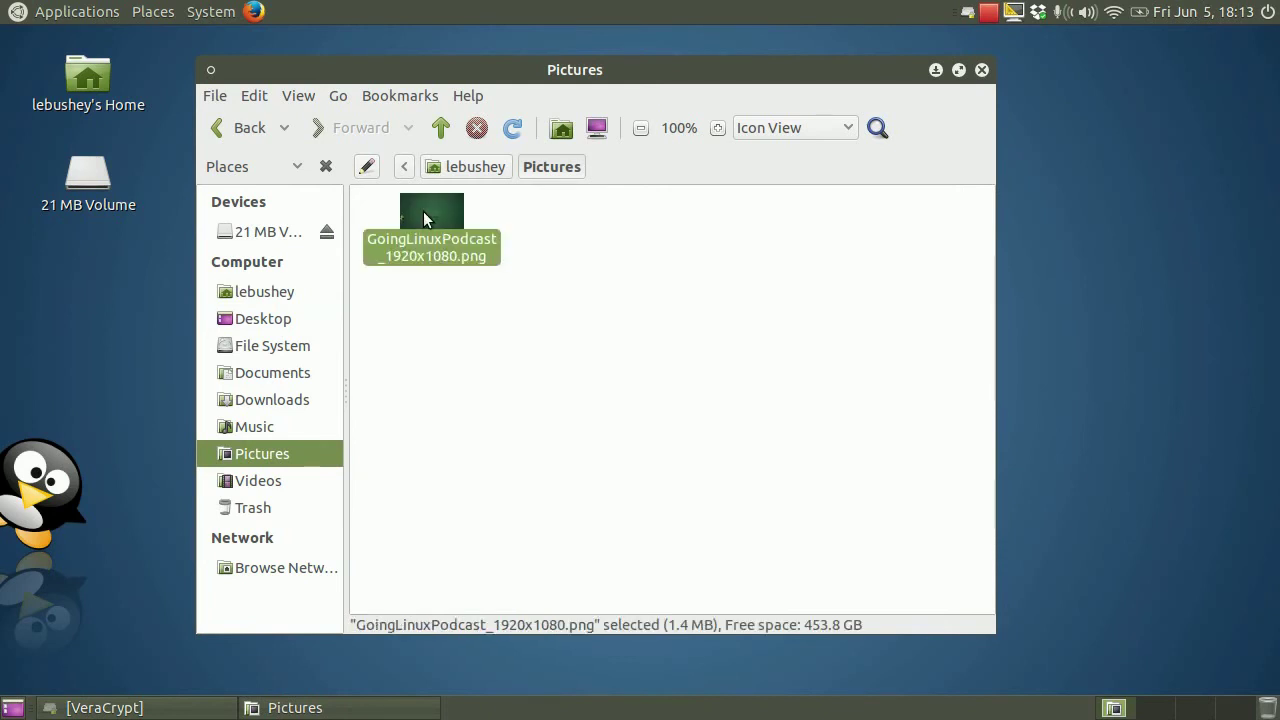
pyautogui.moveTo(423, 211); pyautogui.dragTo(282, 230)
pyautogui.click(283, 233)
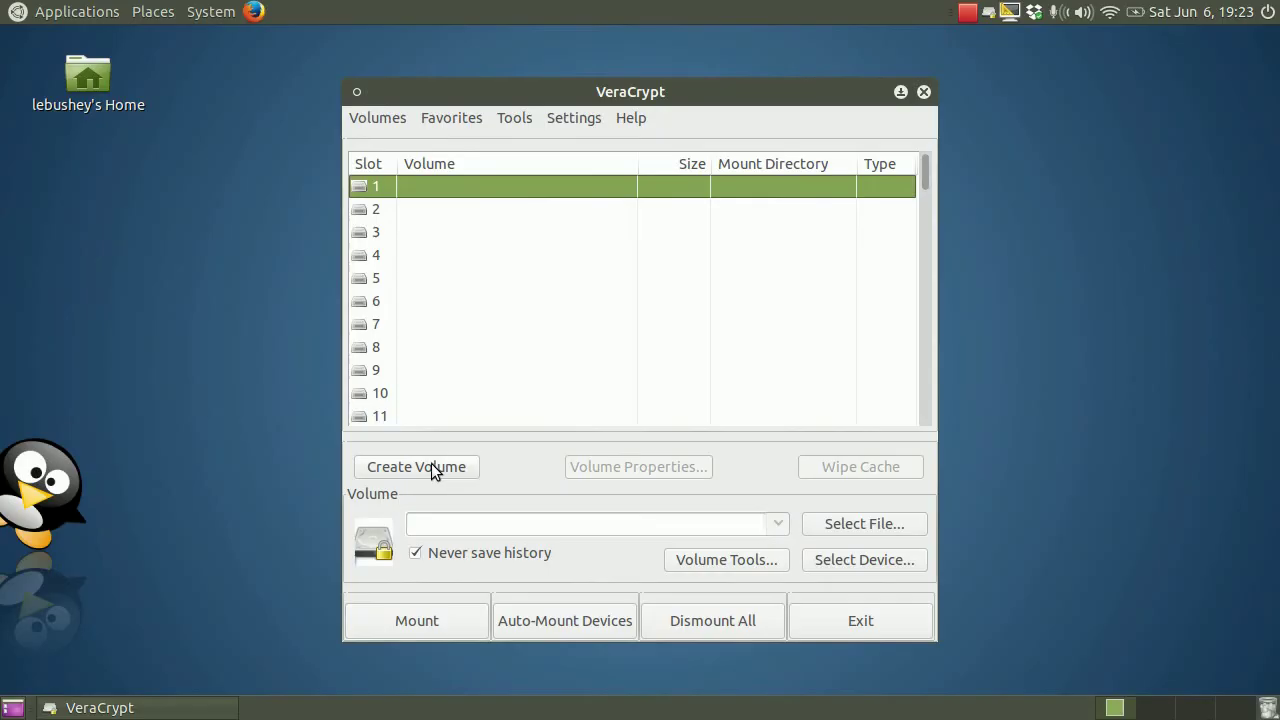
# Start another volume as an encrypted file container of the Standard VeraCrypt volume type.
pyautogui.click(433, 470)
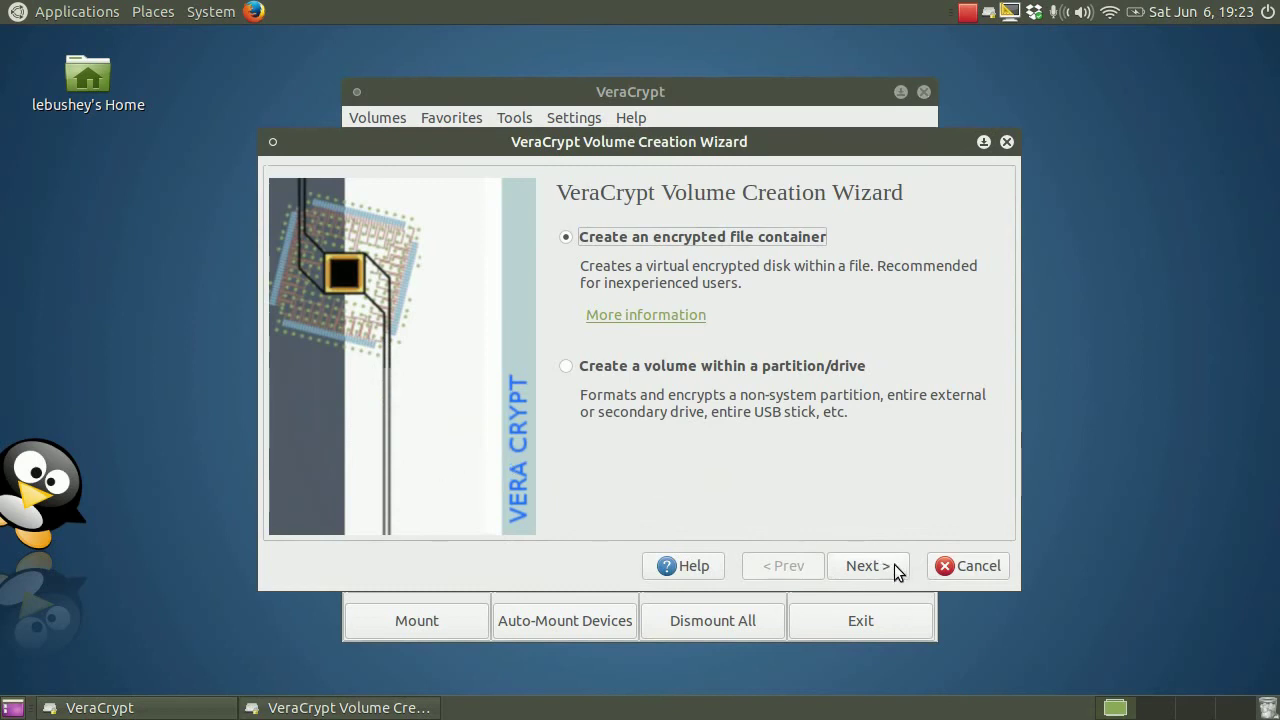
pyautogui.click(895, 568)
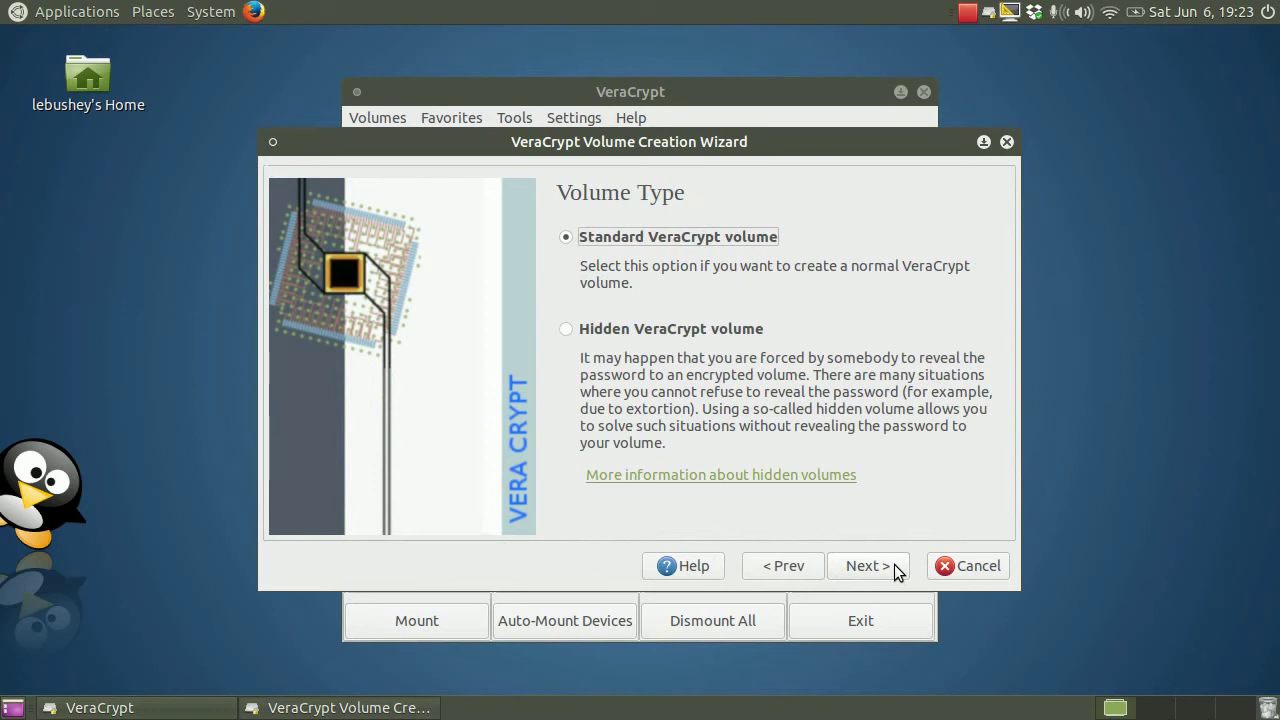
pyautogui.click(894, 566)
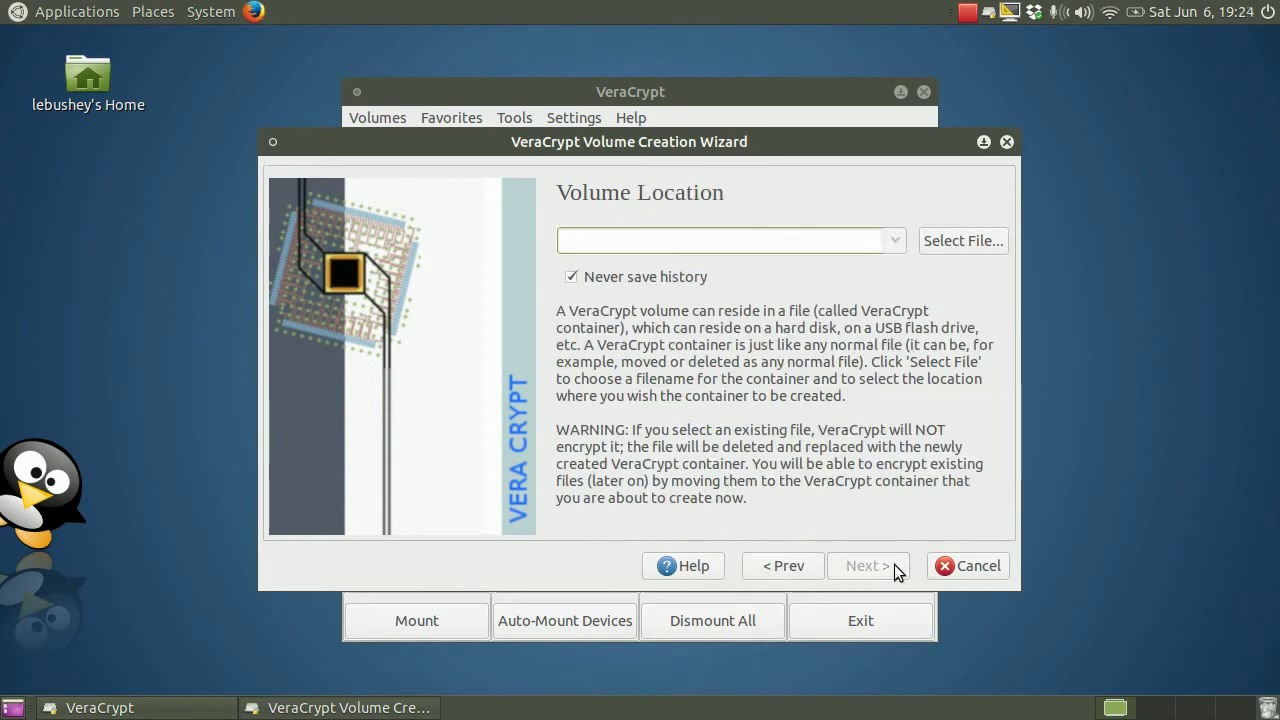
# Set the new volume's location to a file named boring_presentation.ppt in the Dropbox folder.
pyautogui.click(971, 241)
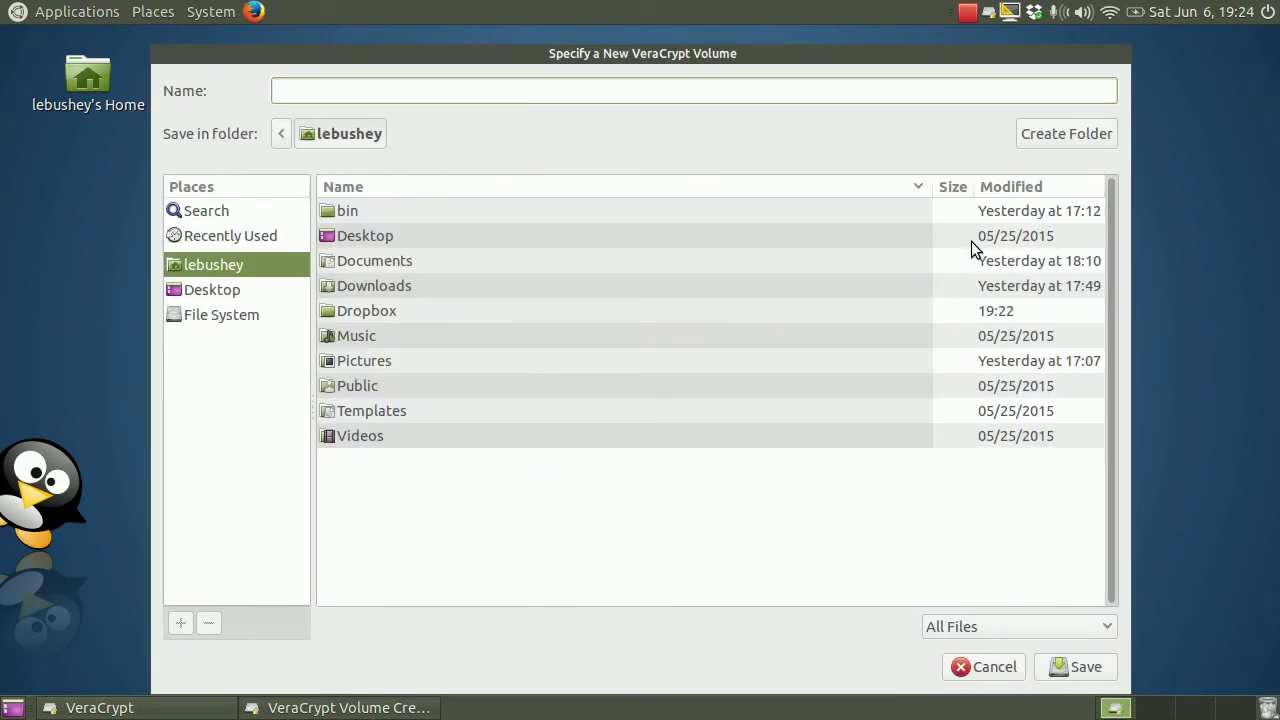
pyautogui.doubleClick(393, 310)
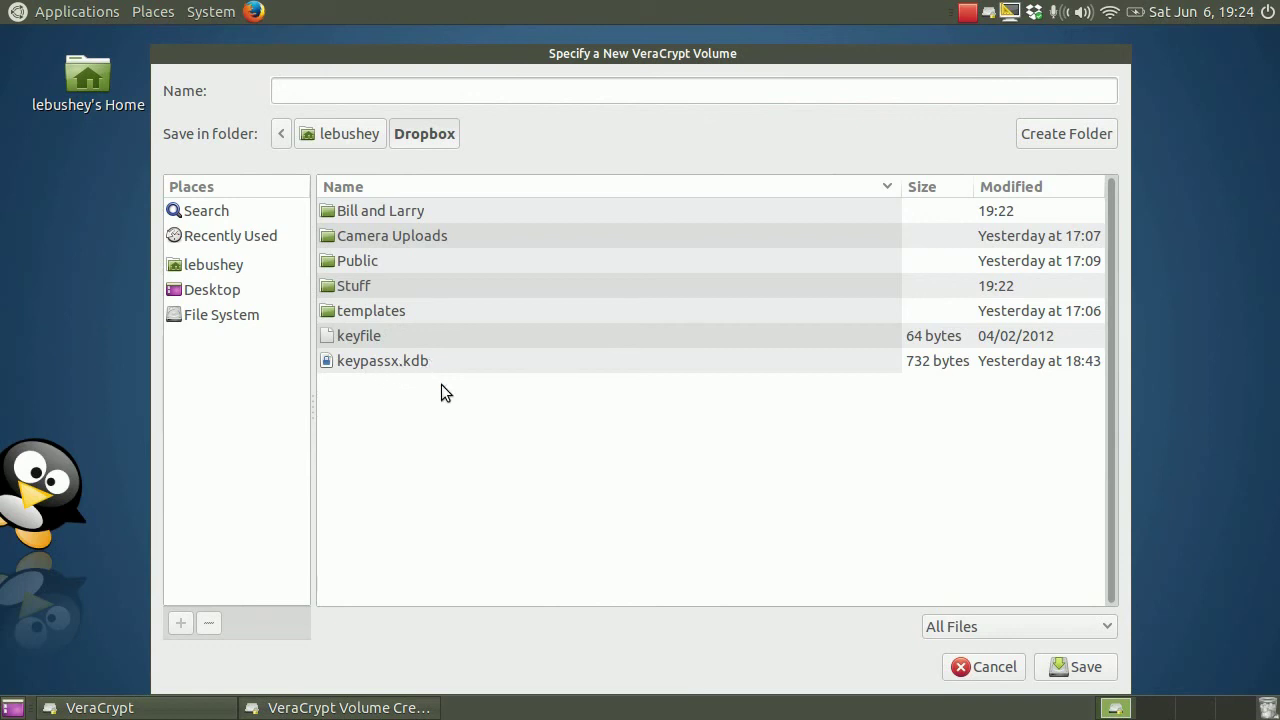
pyautogui.click(395, 93)
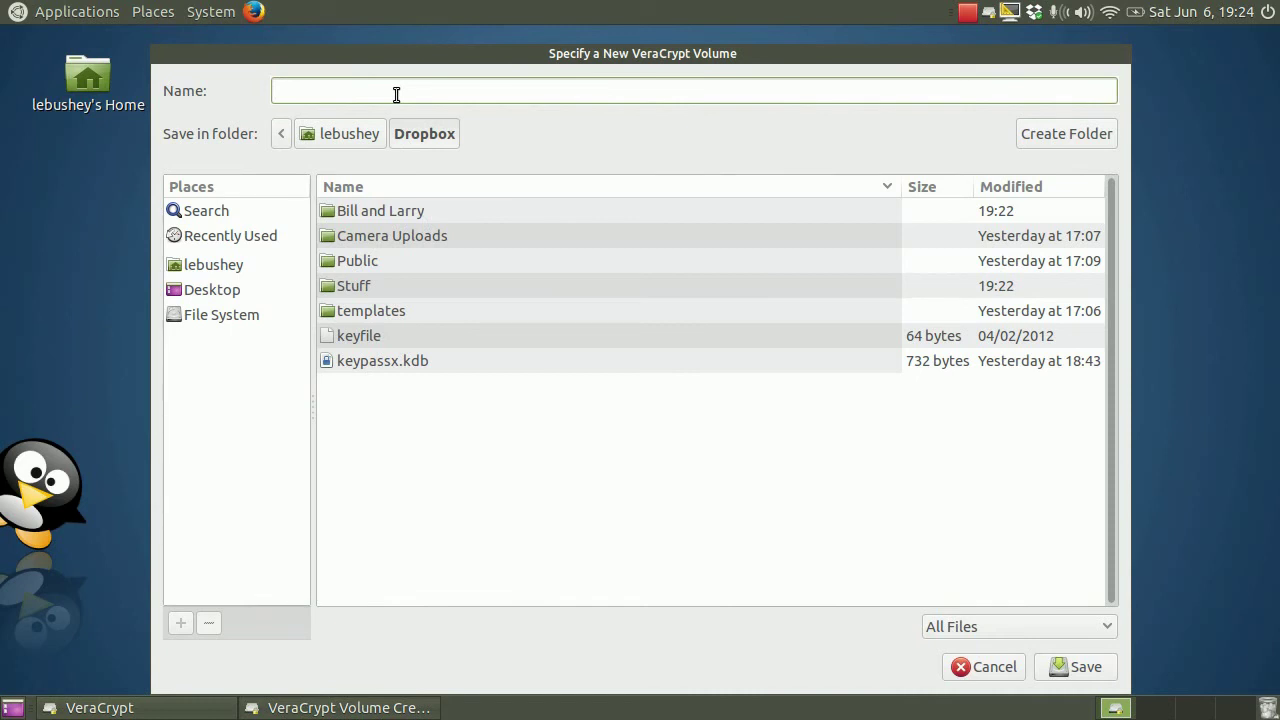
pyautogui.write('boring_presentation.ppt')
pyautogui.click(1093, 671)
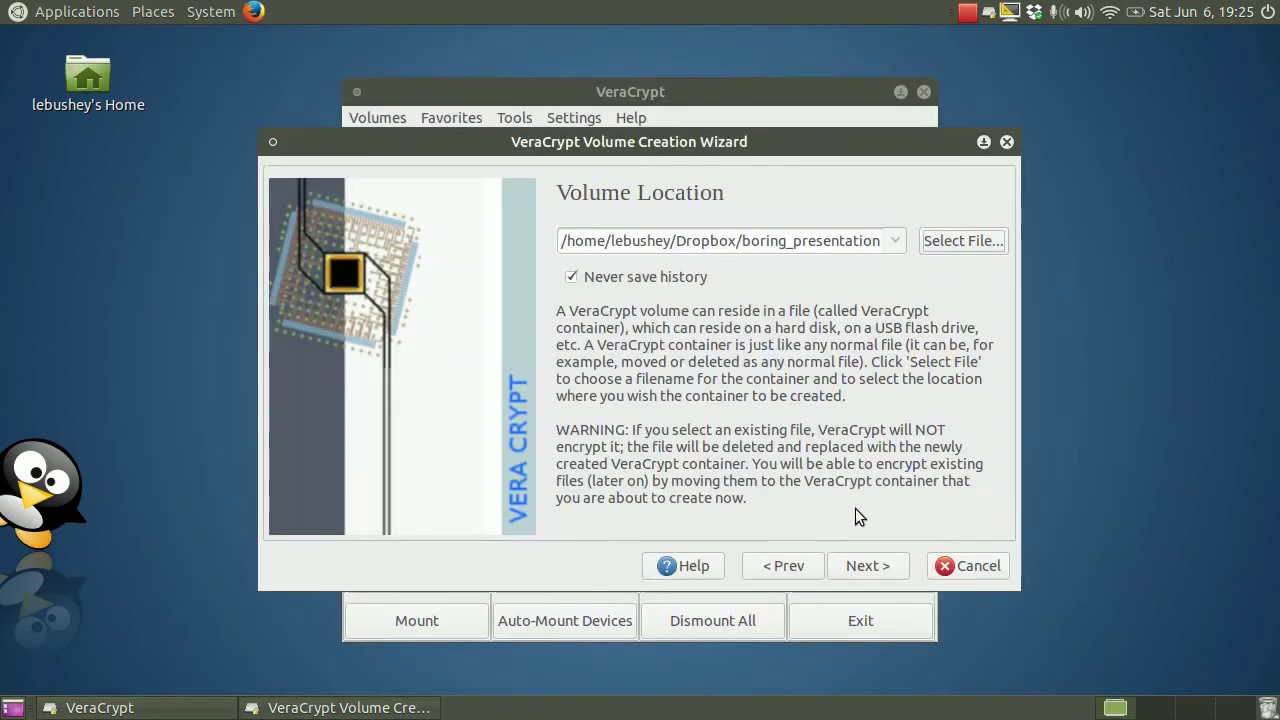
# Accept the volume location and default encryption options, and set the new volume's size to 20 MB.
pyautogui.click(865, 566)
pyautogui.click(863, 566)
pyautogui.write('20')
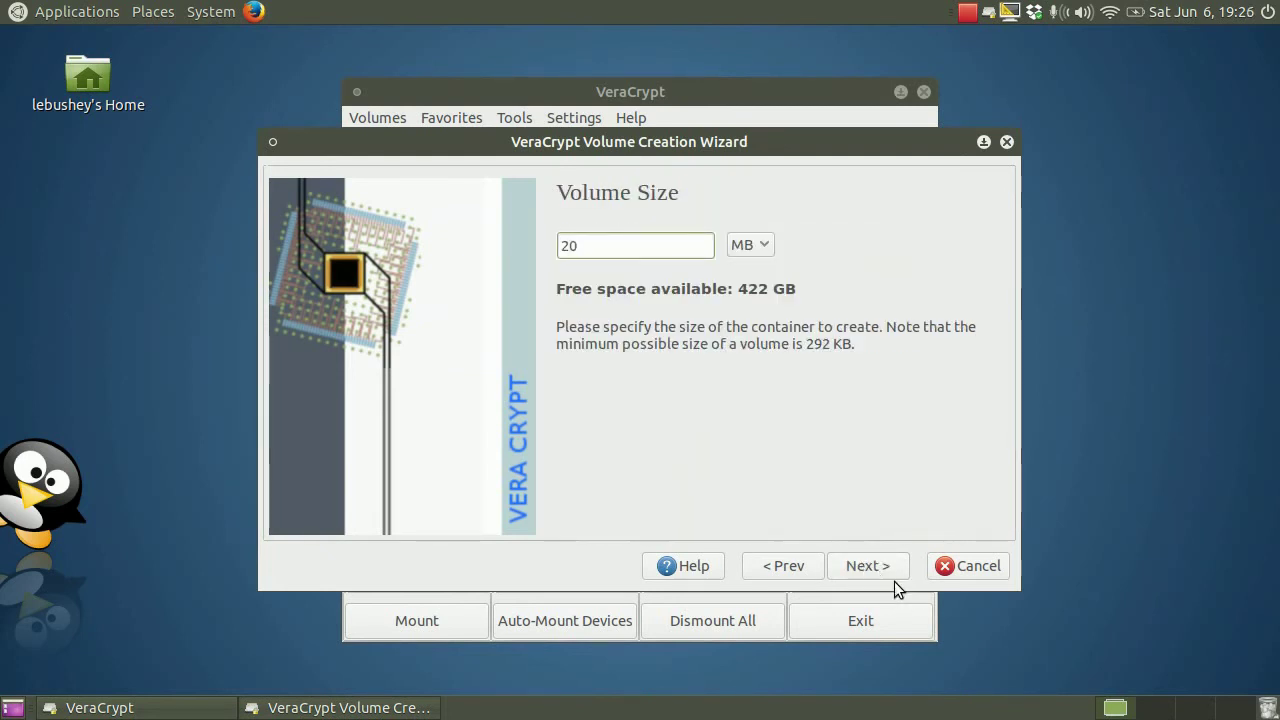
pyautogui.click(883, 571)
# Enter and confirm the volume password for the new container.
pyautogui.write('••••••••••••••')
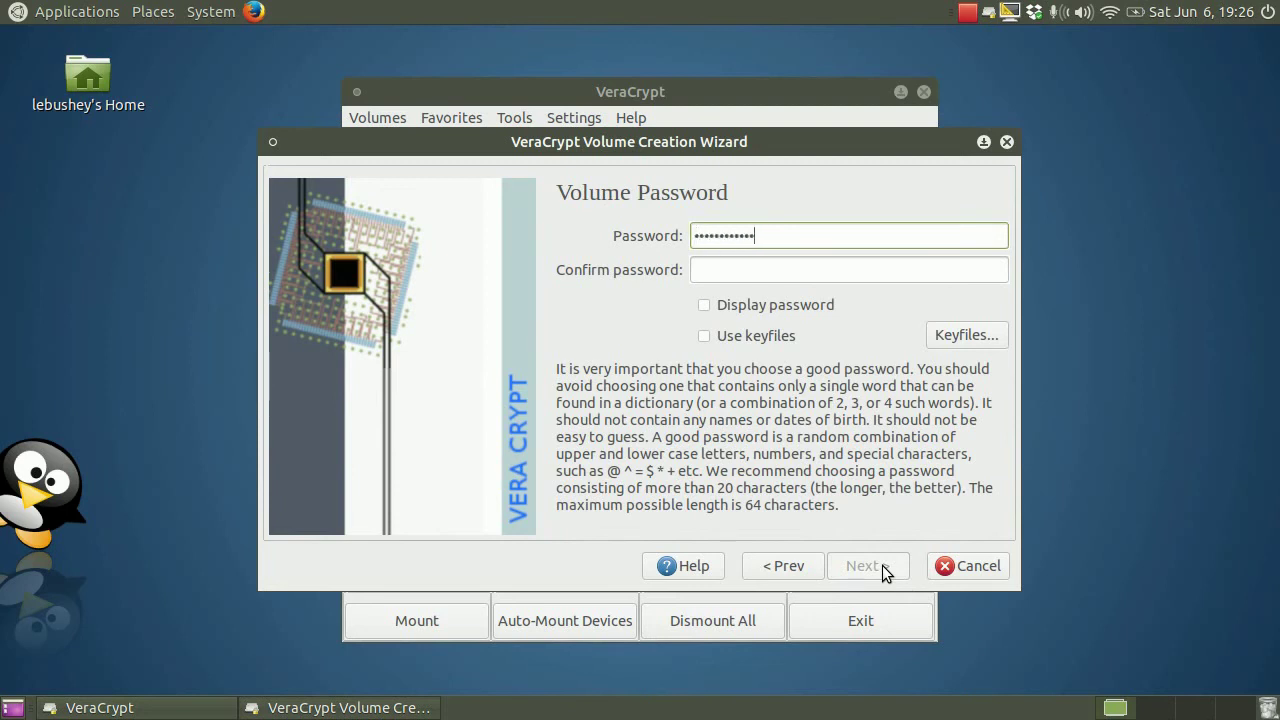
pyautogui.press('Tab')
pyautogui.write('••••••••••••••')
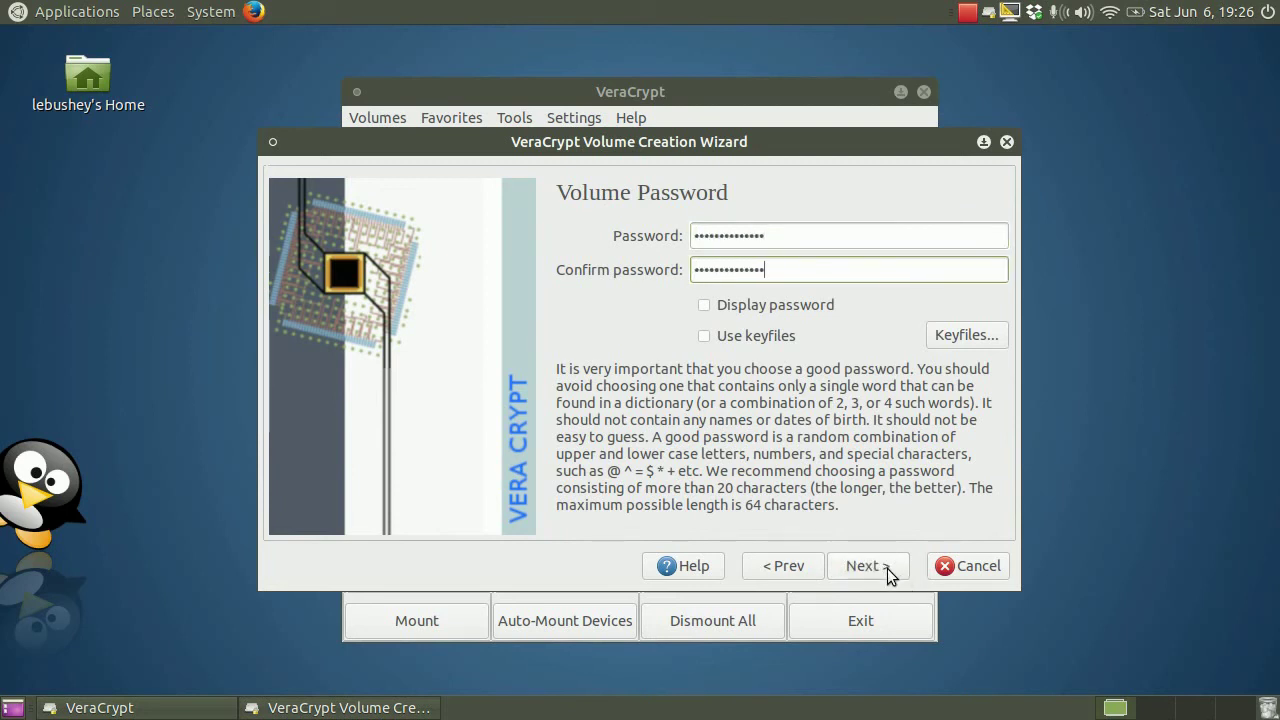
pyautogui.click(887, 568)
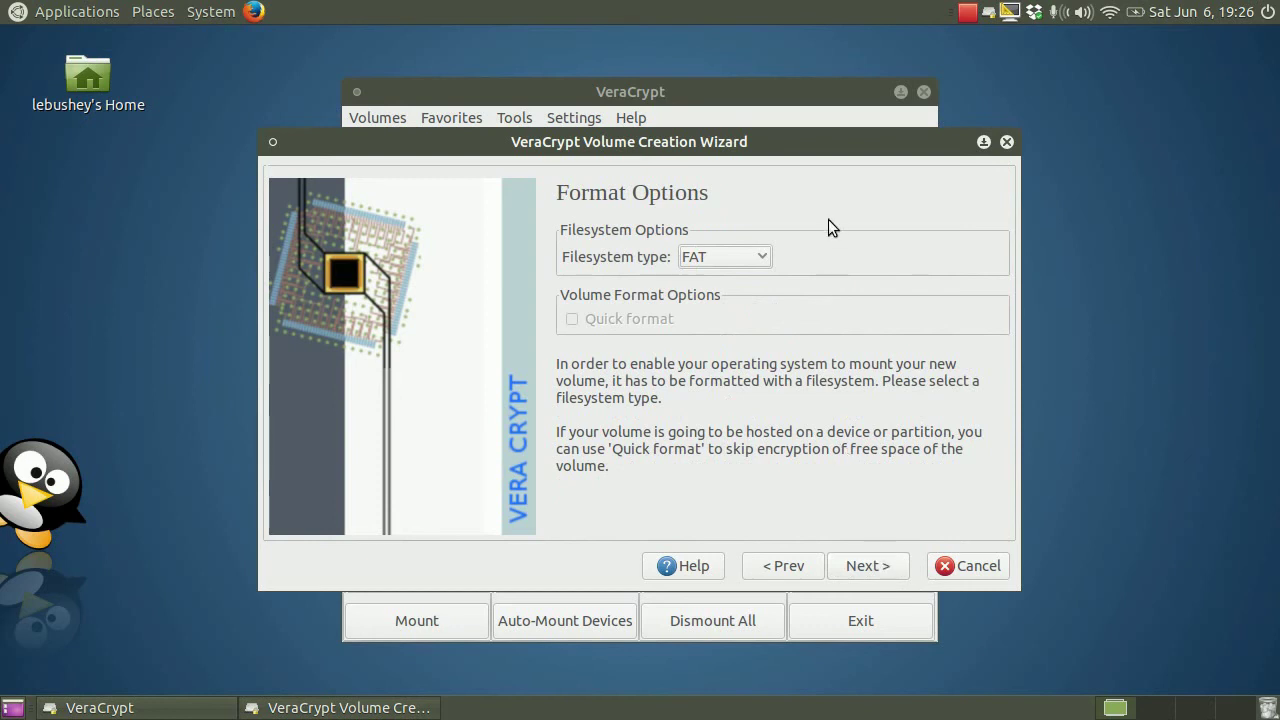
# Format the new volume with the FAT filesystem and exit the volume creation wizard.
pyautogui.click(764, 258)
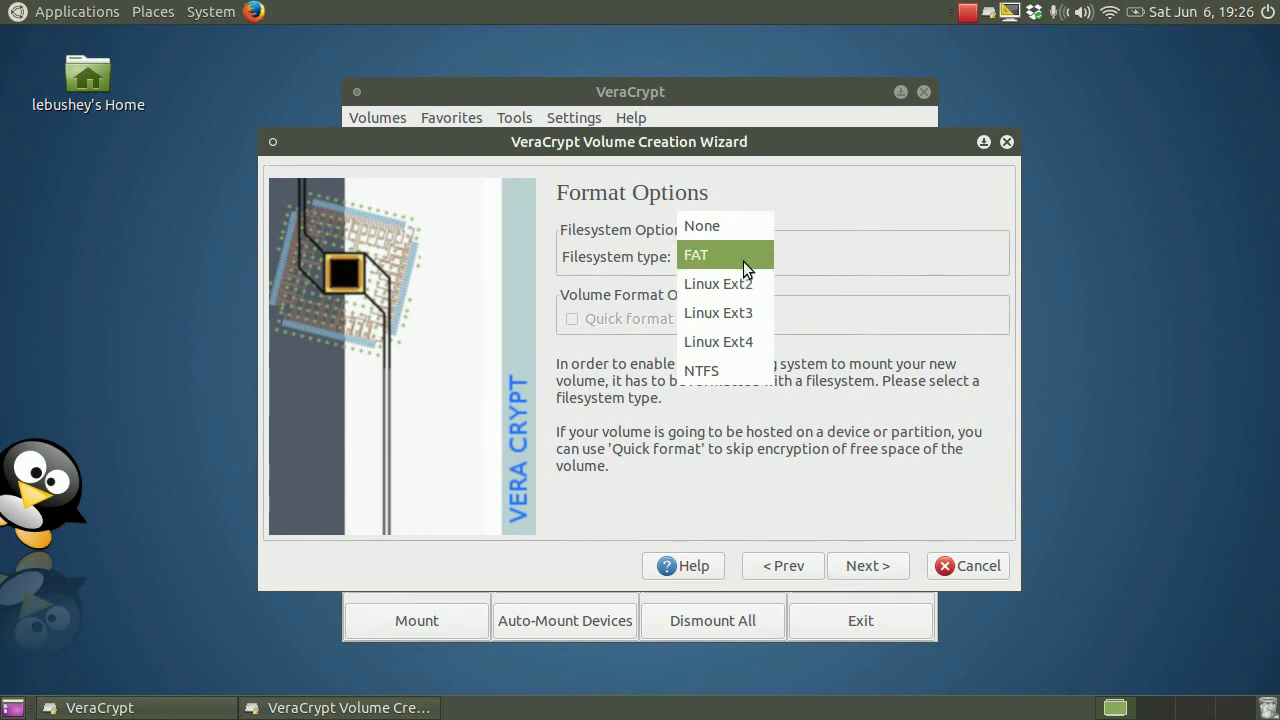
pyautogui.click(743, 261)
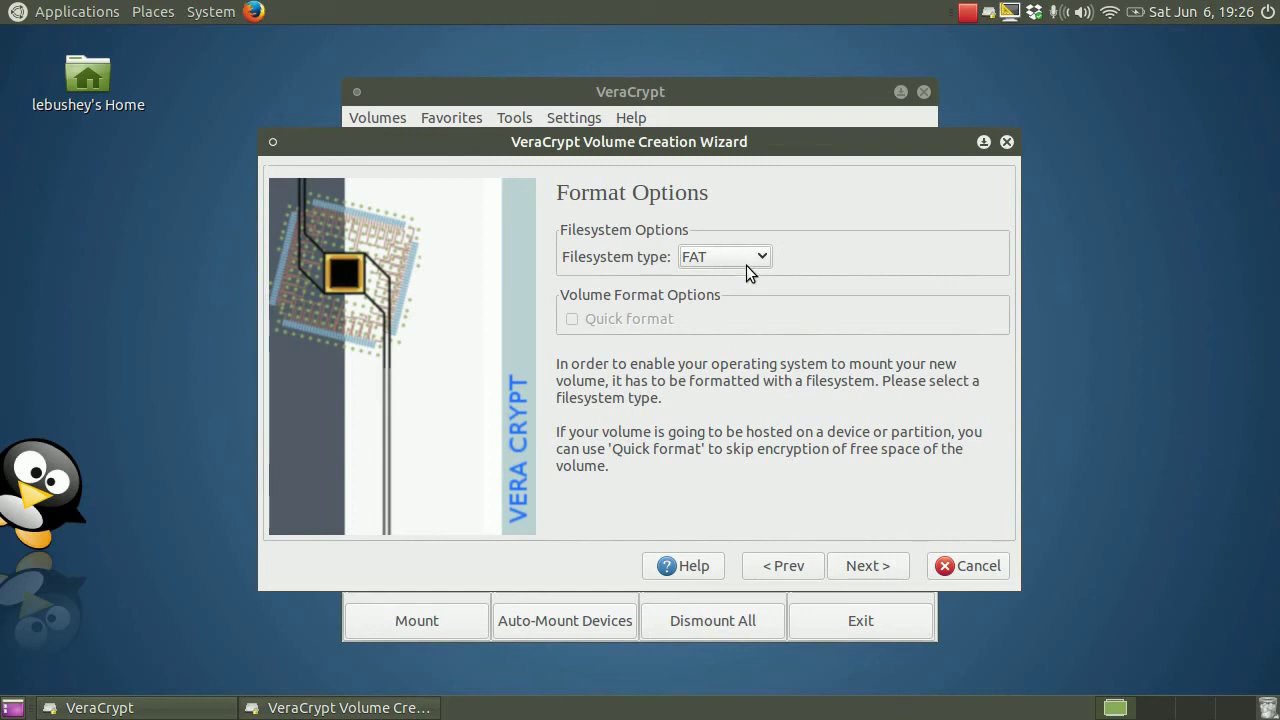
pyautogui.click(866, 566)
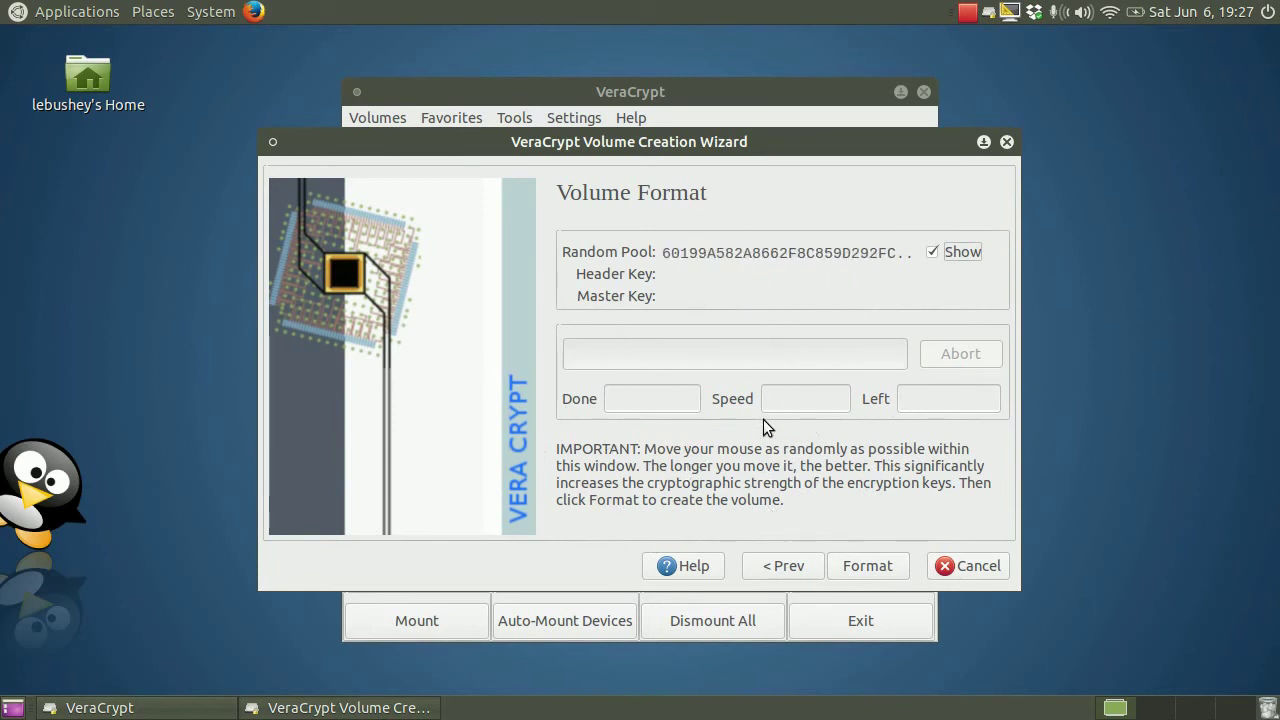
pyautogui.click(869, 565)
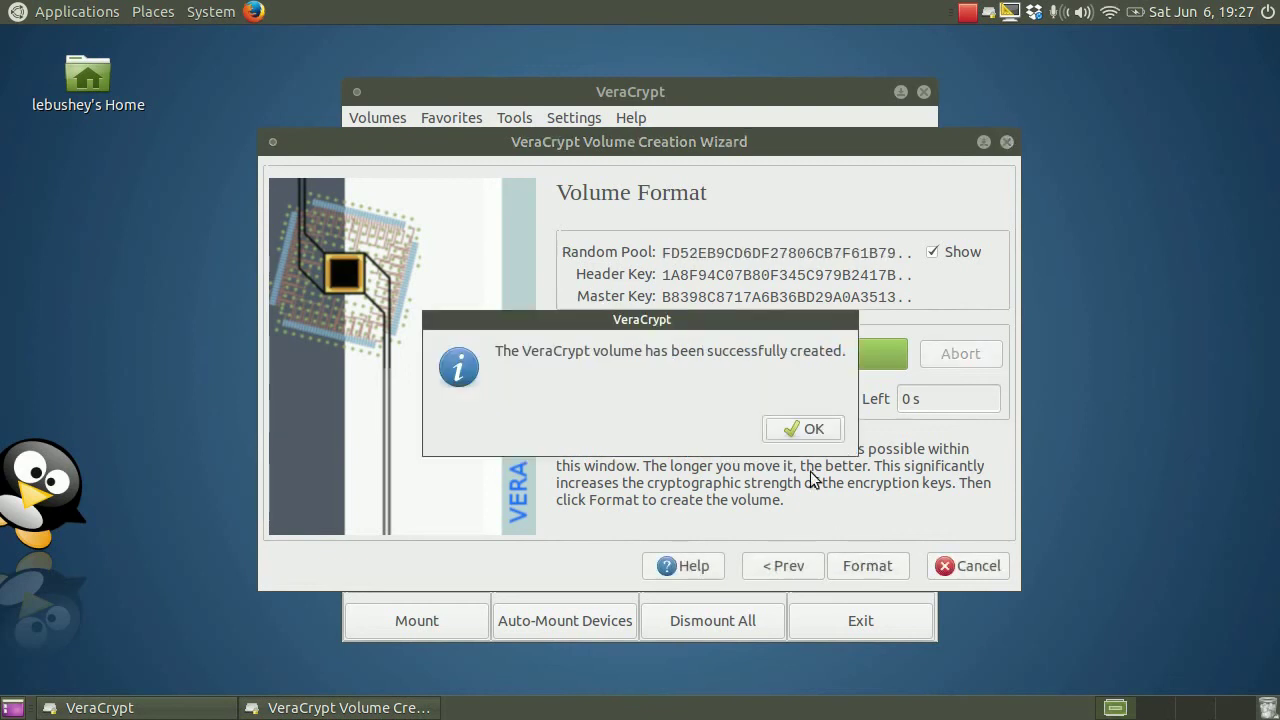
pyautogui.click(805, 430)
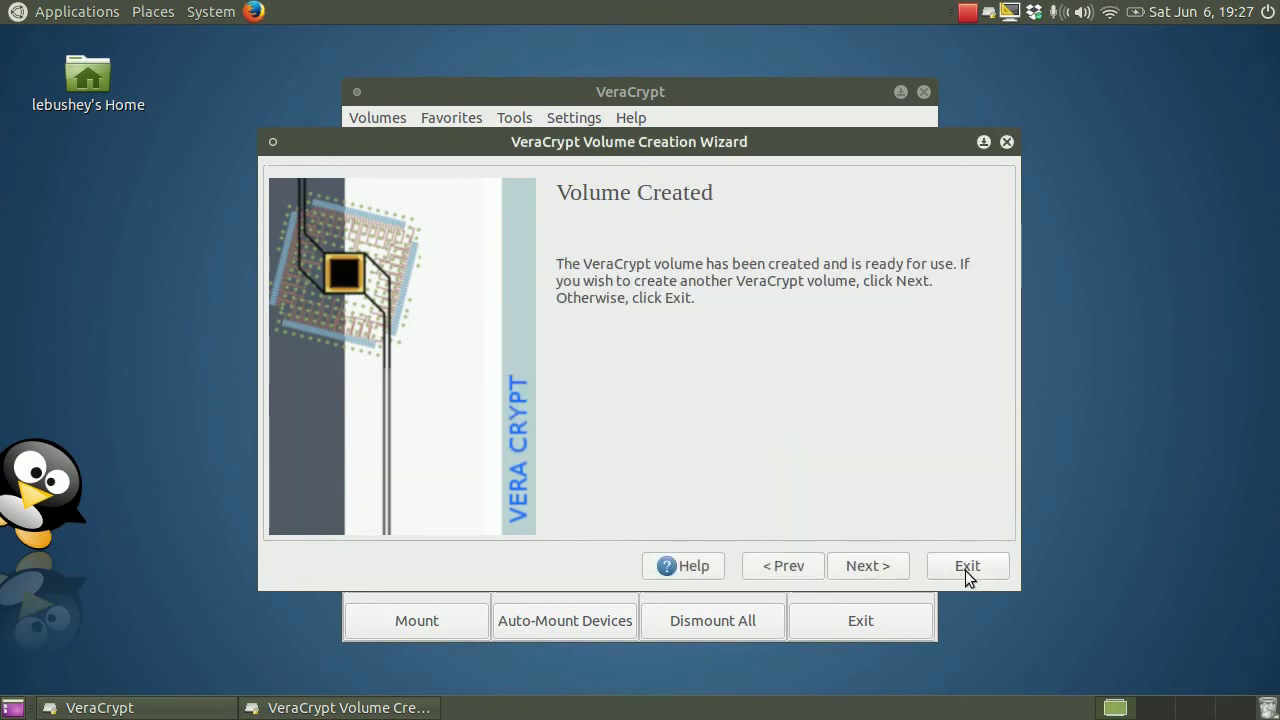
pyautogui.click(965, 568)
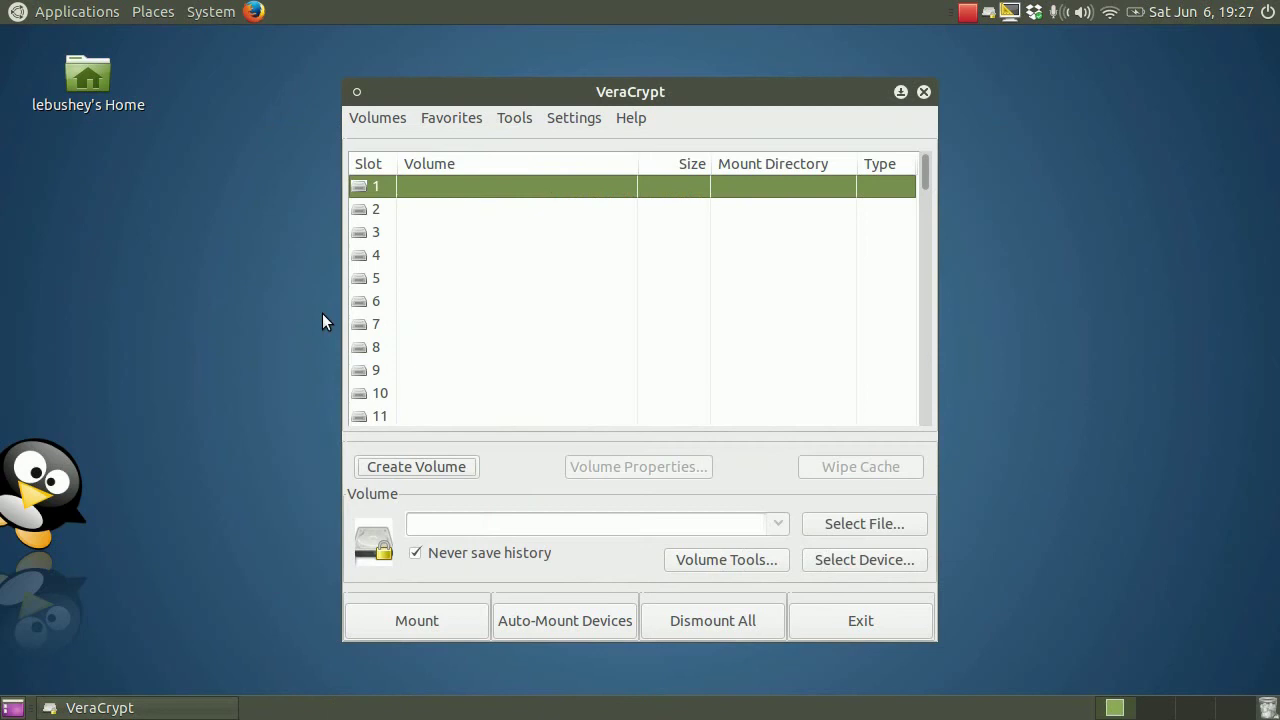
# Check the home folder's Dropbox folder for boring_presentation.ppt in the file manager, and close the window.
pyautogui.doubleClick(88, 67)
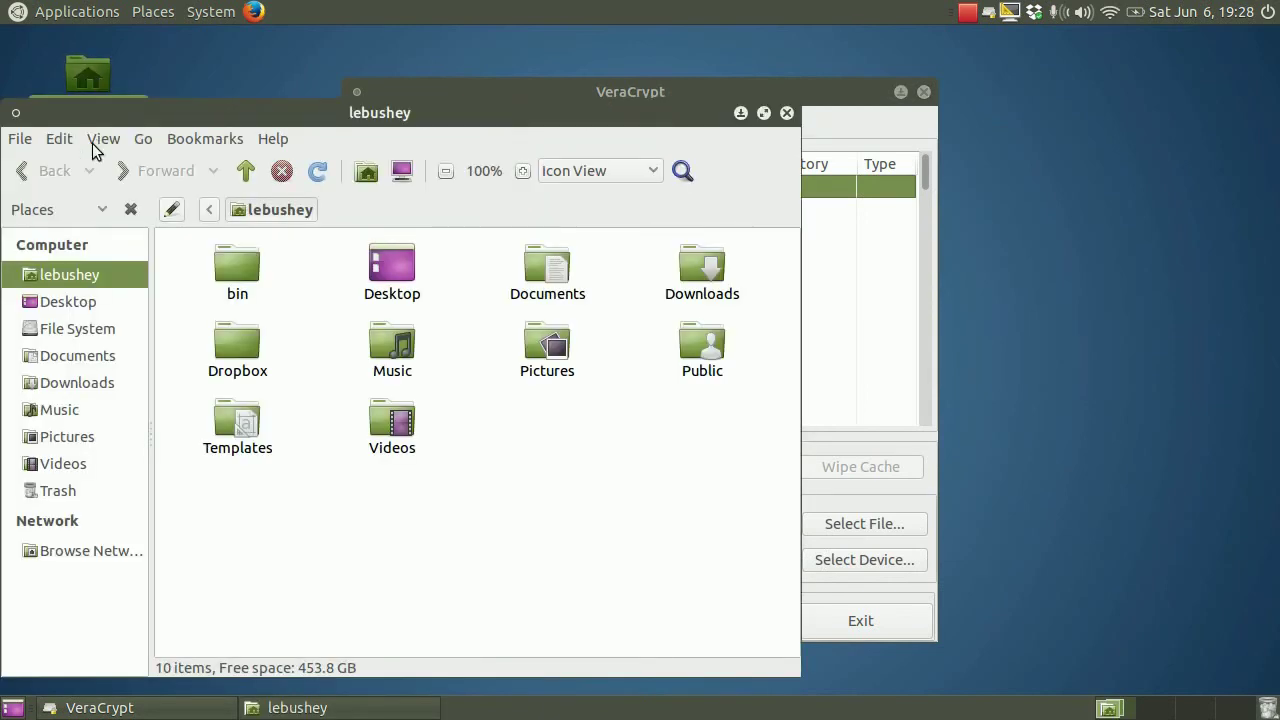
pyautogui.doubleClick(237, 341)
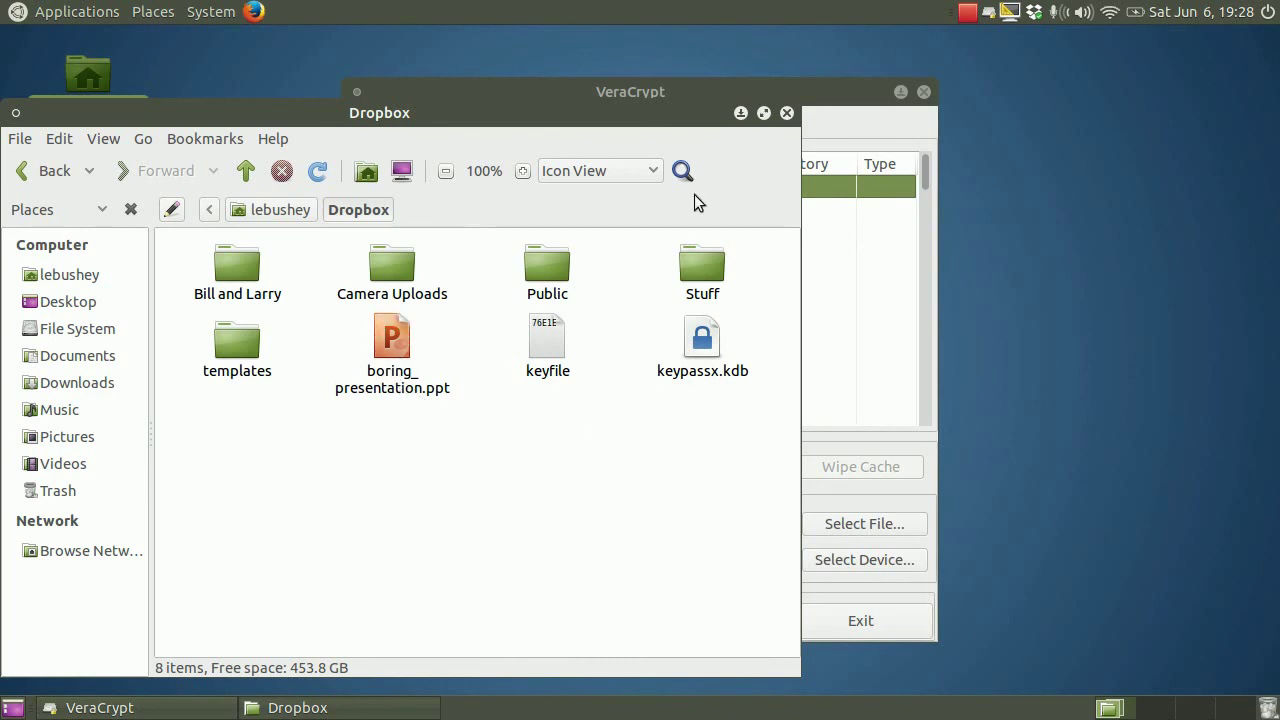
pyautogui.click(787, 113)
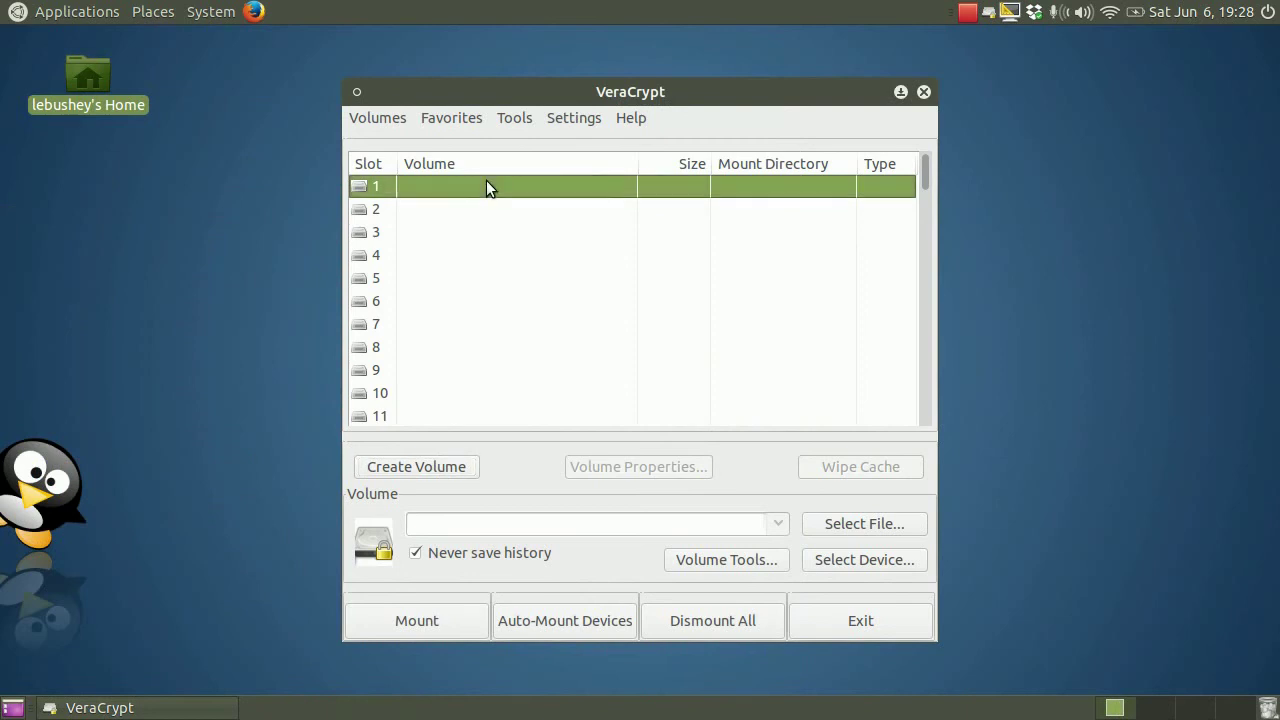
# Mount boring_presentation.ppt from the Dropbox folder in slot 1, entering the volume password and the administrator password.
pyautogui.click(881, 528)
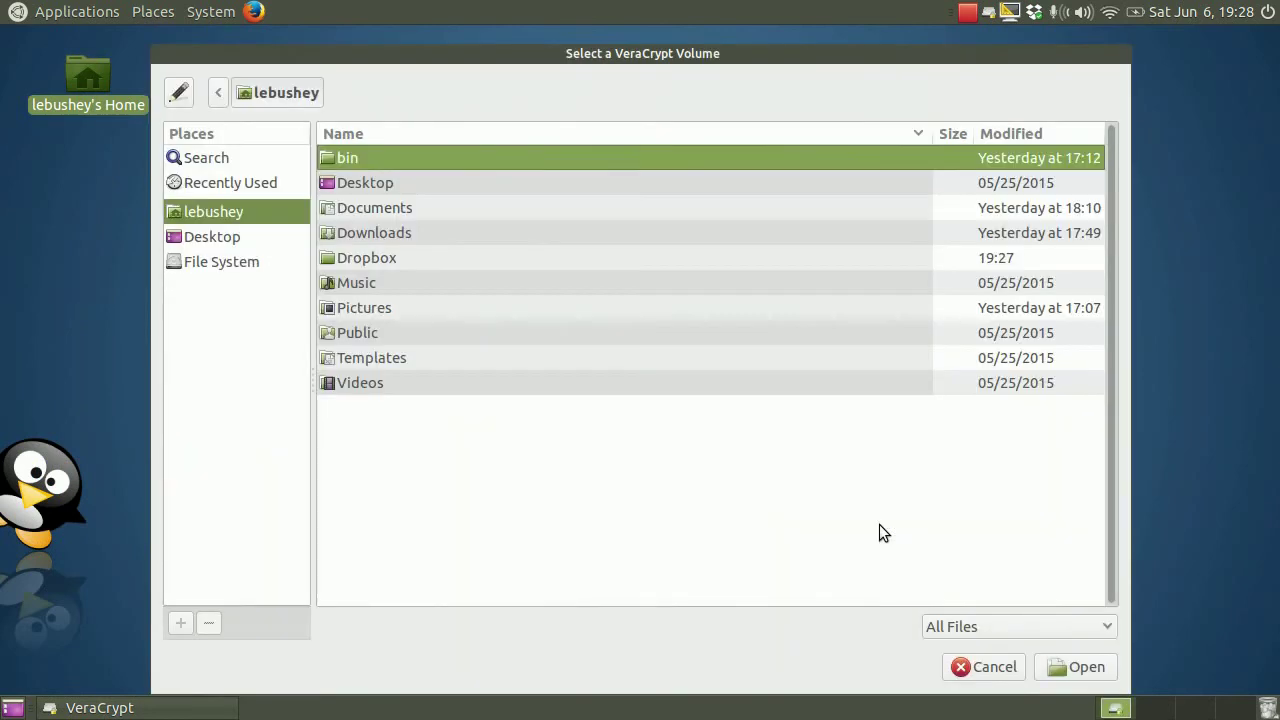
pyautogui.doubleClick(426, 257)
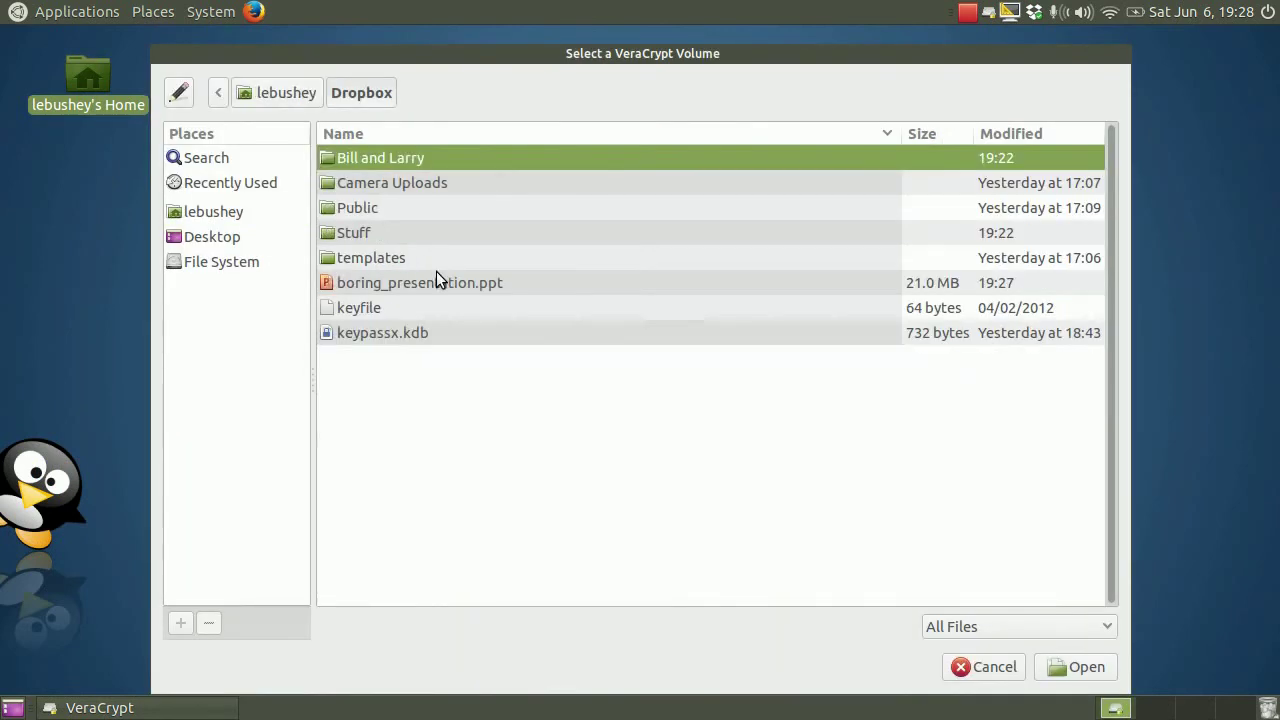
pyautogui.doubleClick(450, 282)
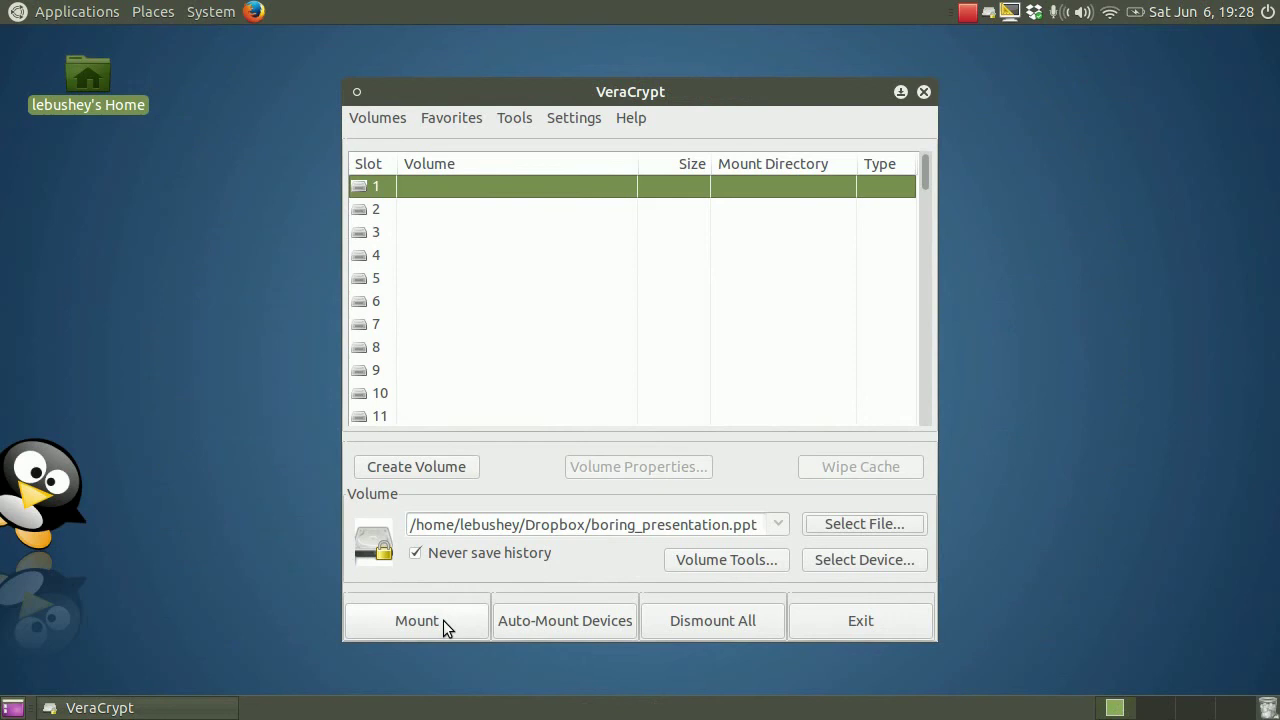
pyautogui.click(443, 620)
pyautogui.write('****')
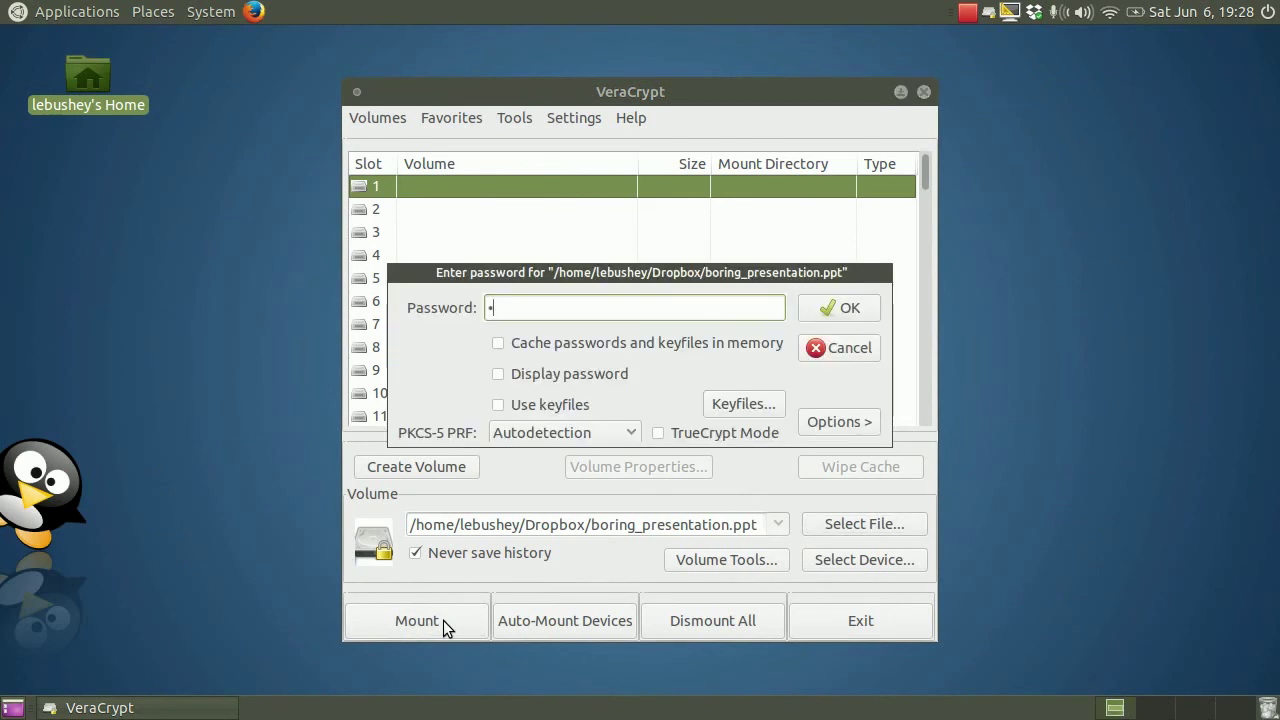
pyautogui.write('**********')
pyautogui.click(843, 306)
pyautogui.write('********')
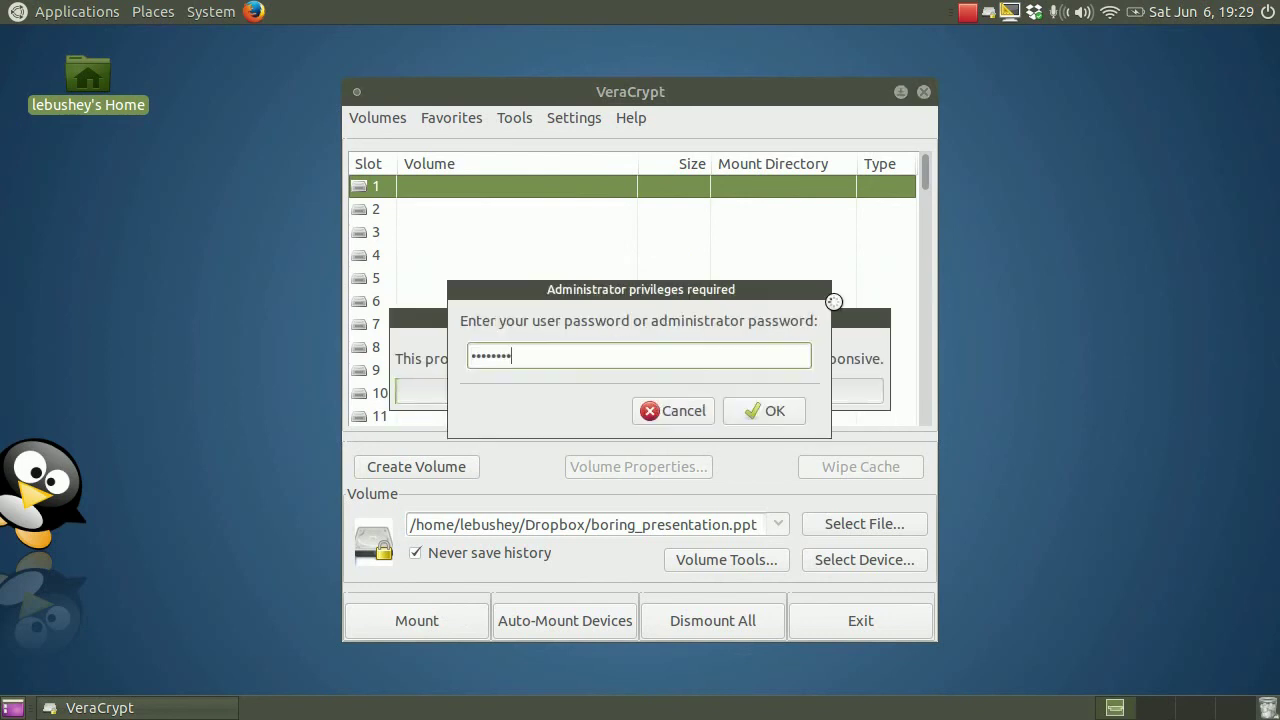
pyautogui.click(772, 418)
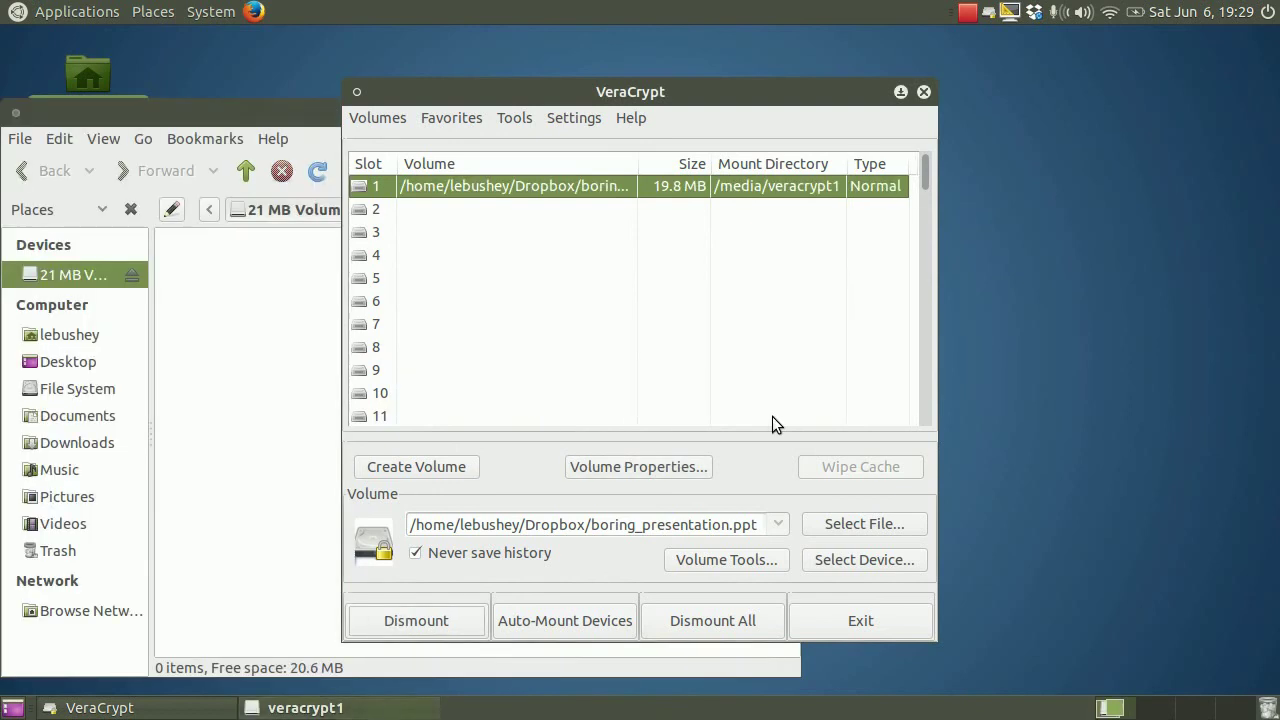
# Close the VeraCrypt window, move the file manager window to the middle of the desktop and view the Dropbox folder.
pyautogui.click(924, 91)
pyautogui.moveTo(617, 106); pyautogui.dragTo(838, 72)
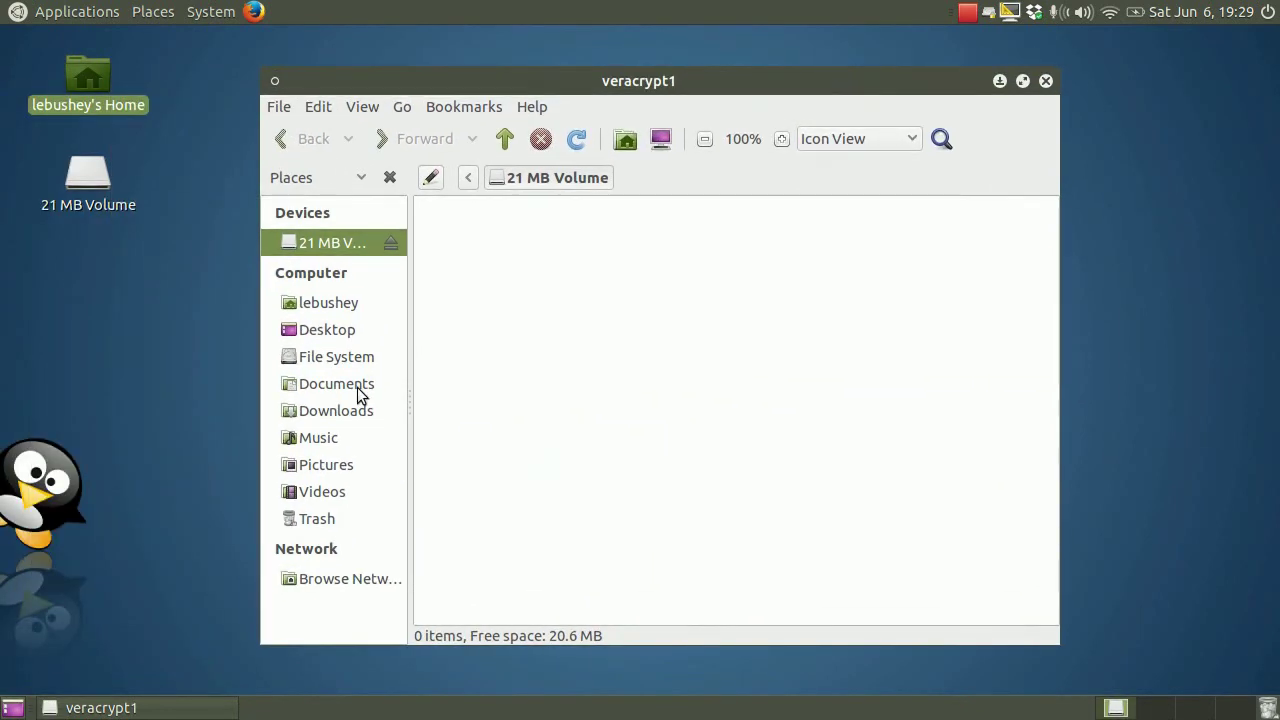
pyautogui.click(345, 305)
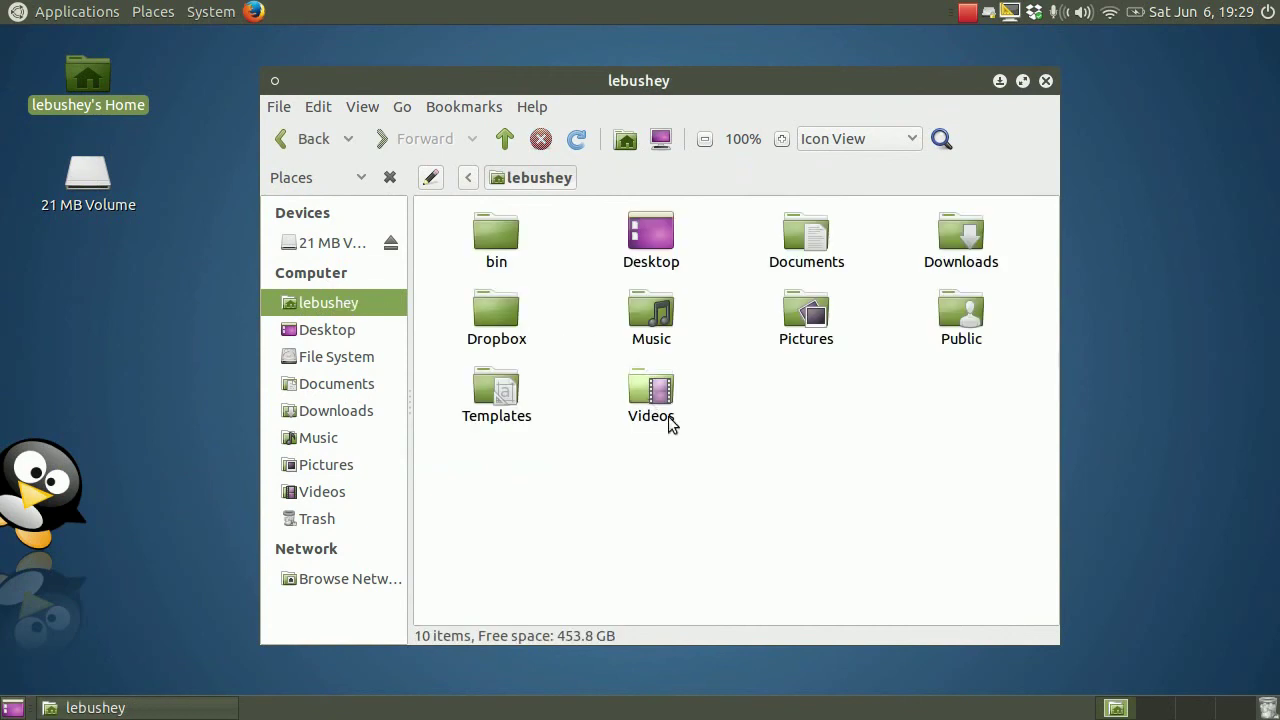
pyautogui.click(480, 314)
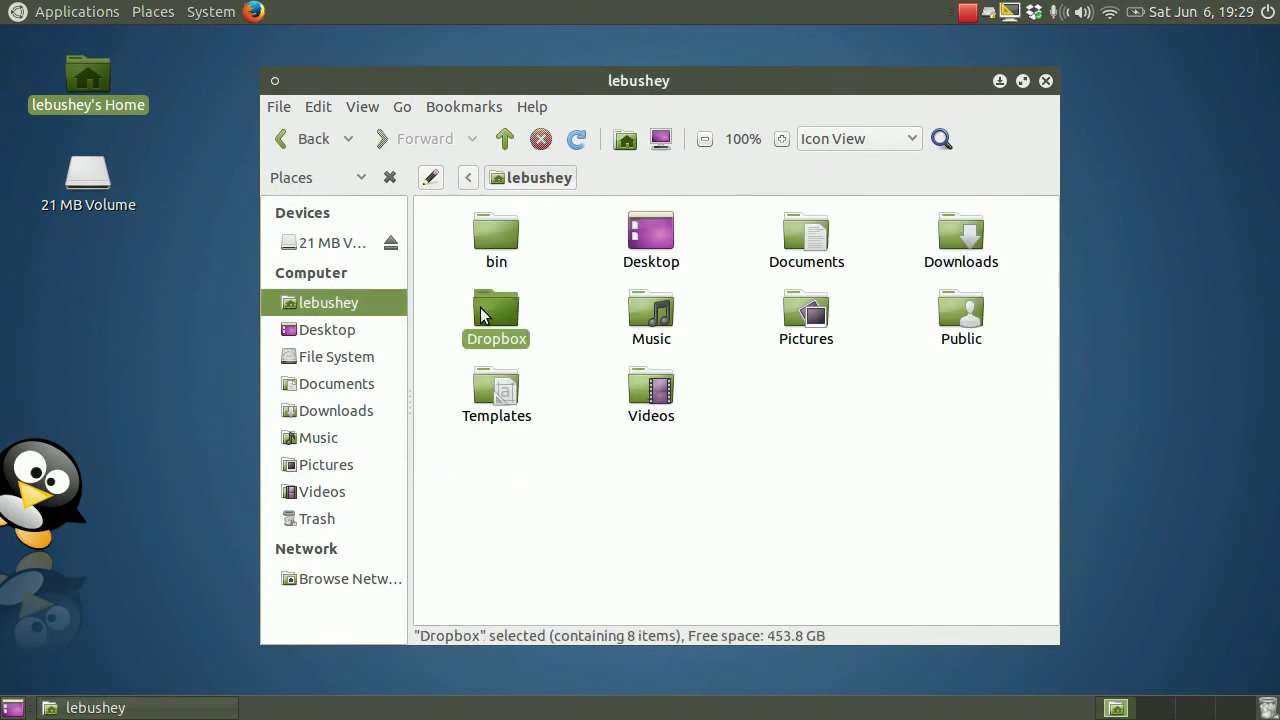
pyautogui.doubleClick(480, 310)
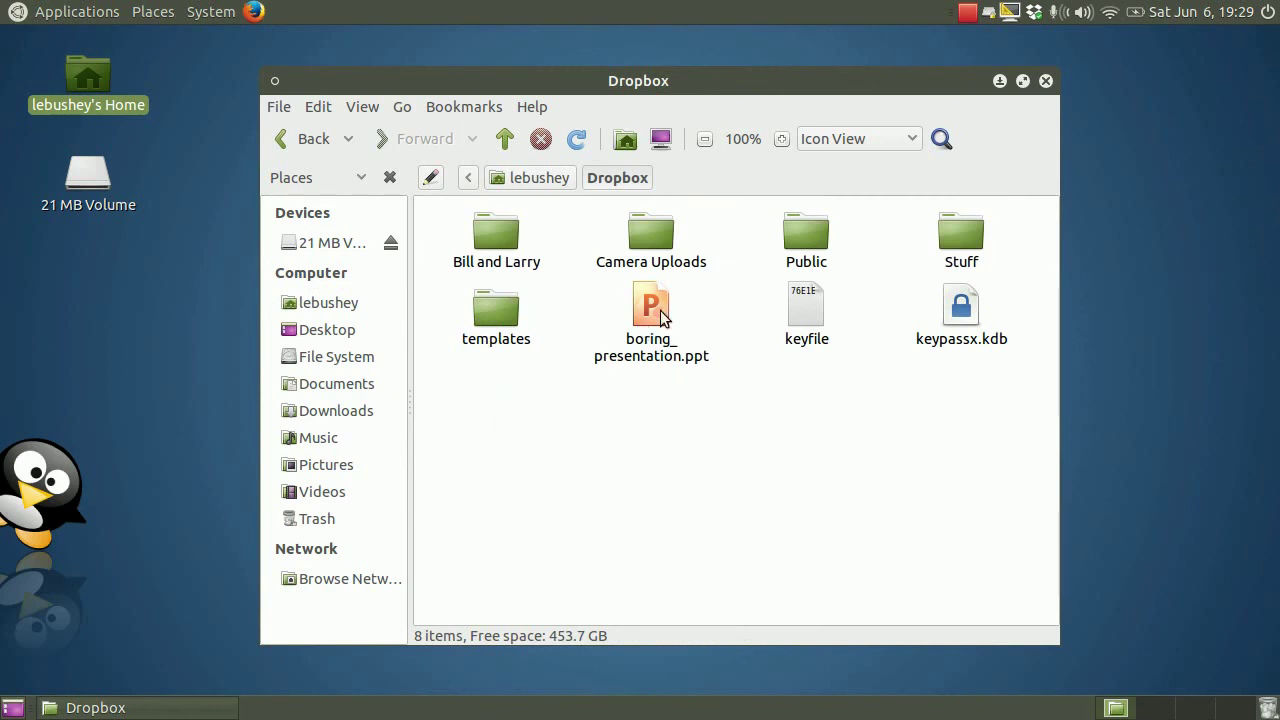
# Copy GoingLinuxPodcast_1920x1080.png from the Pictures folder to the mounted 21 MB Volume, and return to the home folder.
pyautogui.click(333, 245)
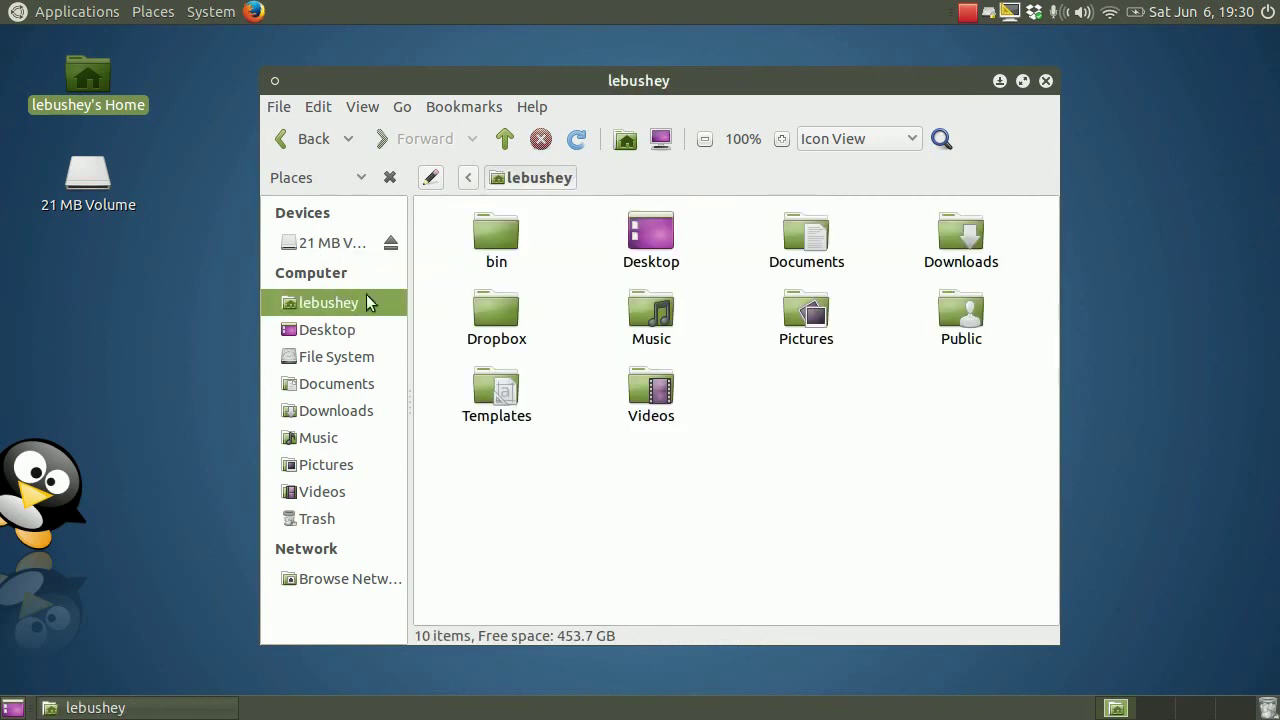
pyautogui.doubleClick(806, 316)
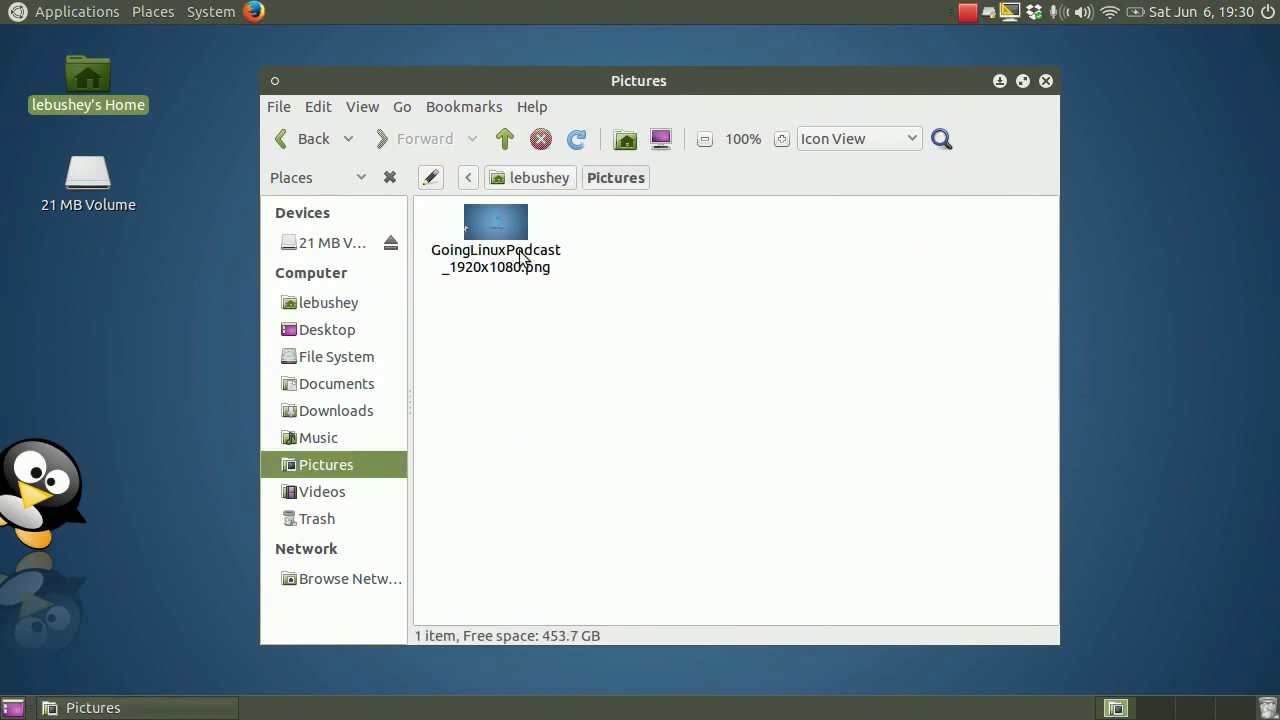
pyautogui.click(504, 237)
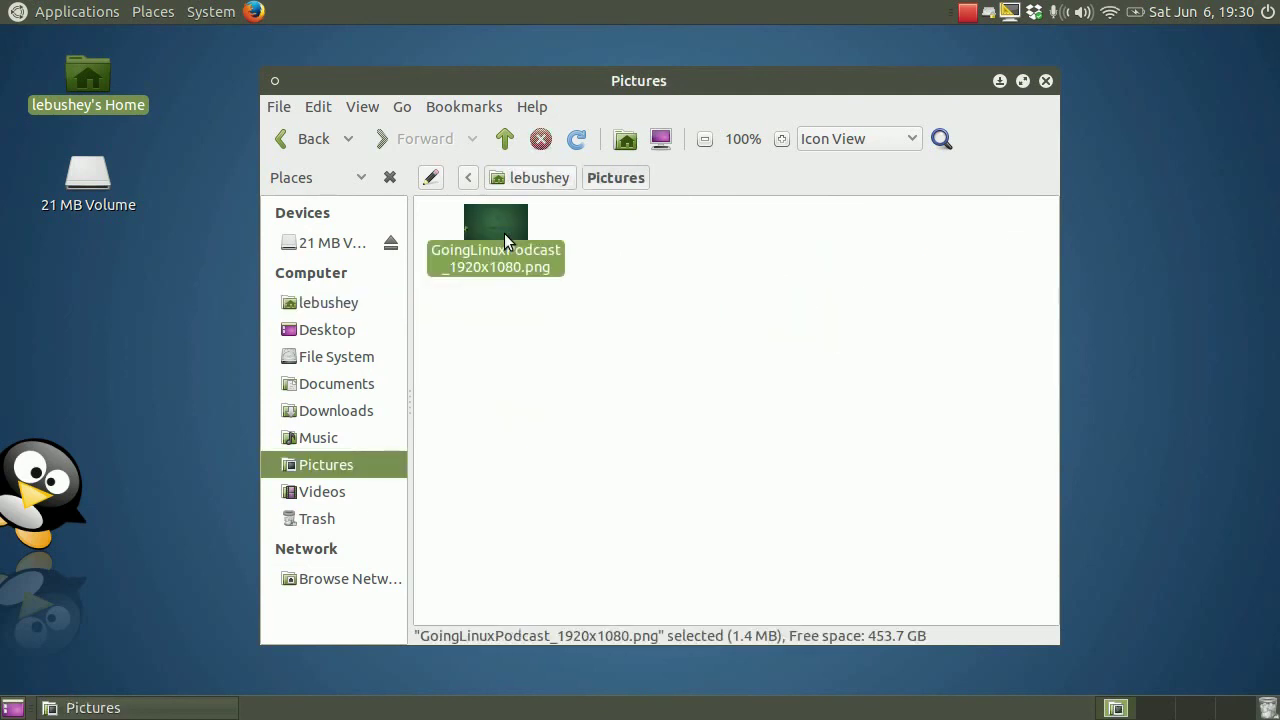
pyautogui.moveTo(504, 233); pyautogui.dragTo(362, 250)
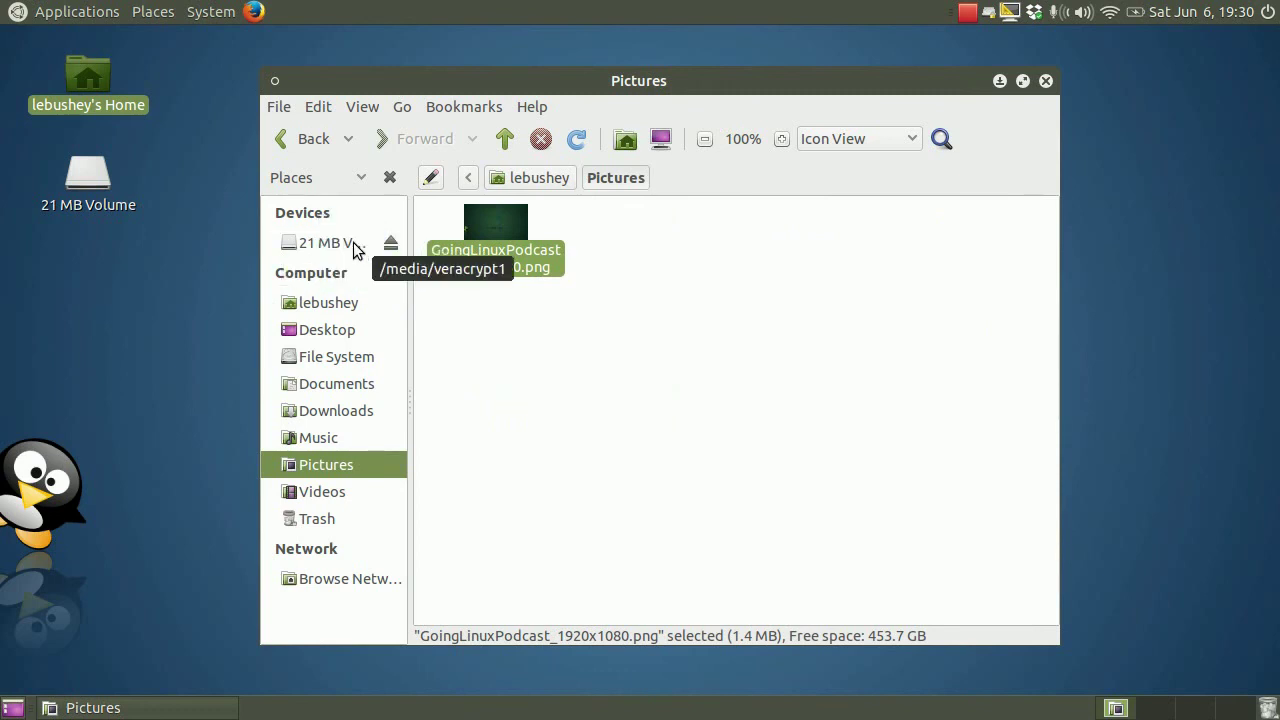
pyautogui.click(335, 248)
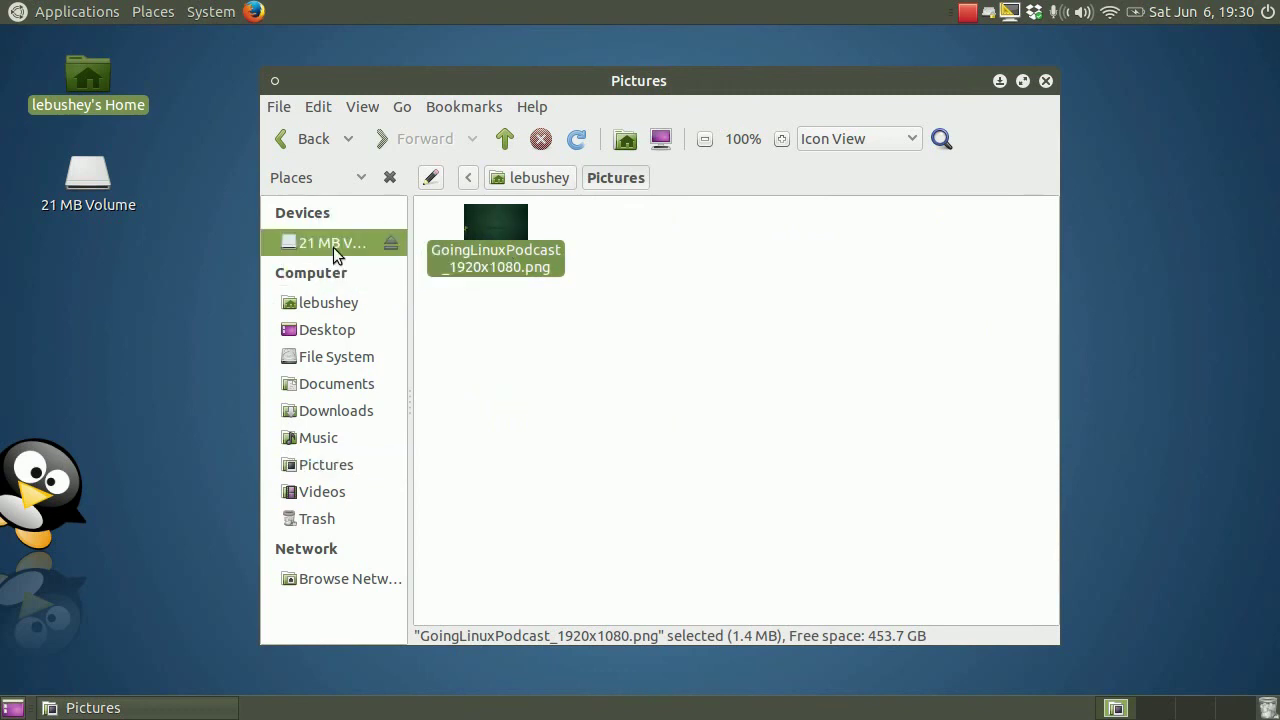
pyautogui.click(348, 304)
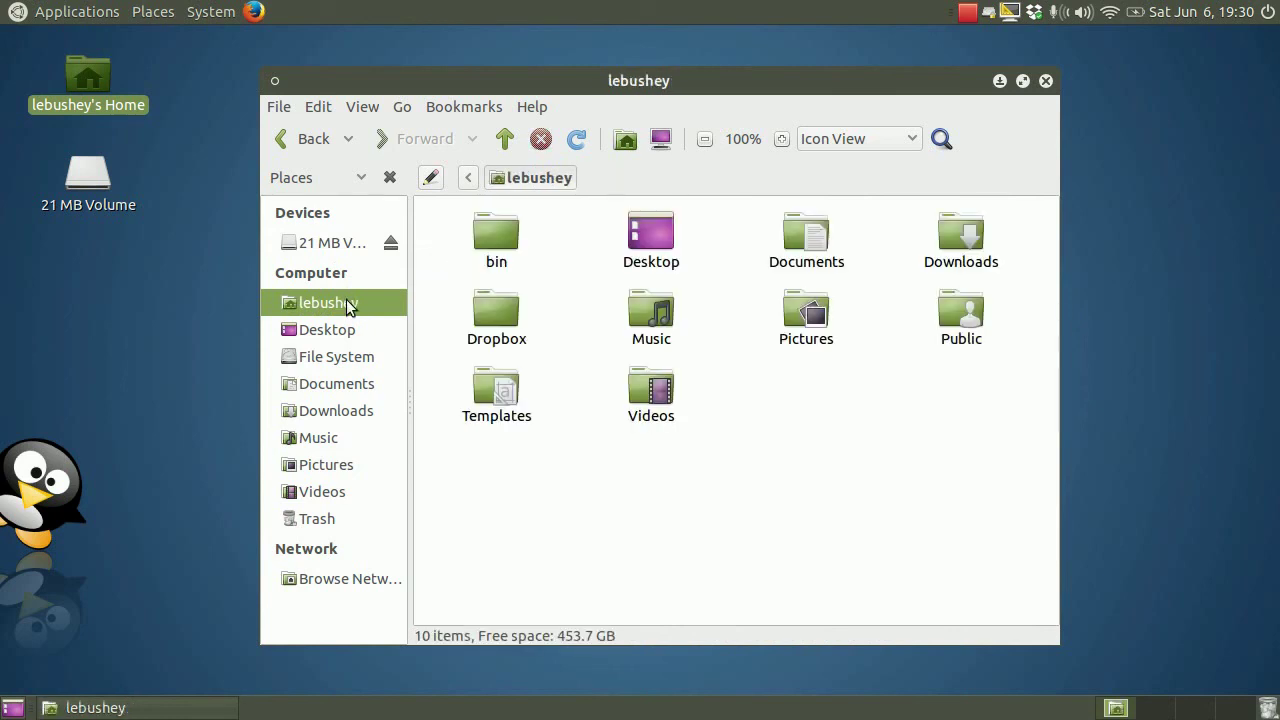
# Launch KeePassX and unlock the keypassx.kdb database from the Dropbox folder with its master password.
pyautogui.click(97, 14)
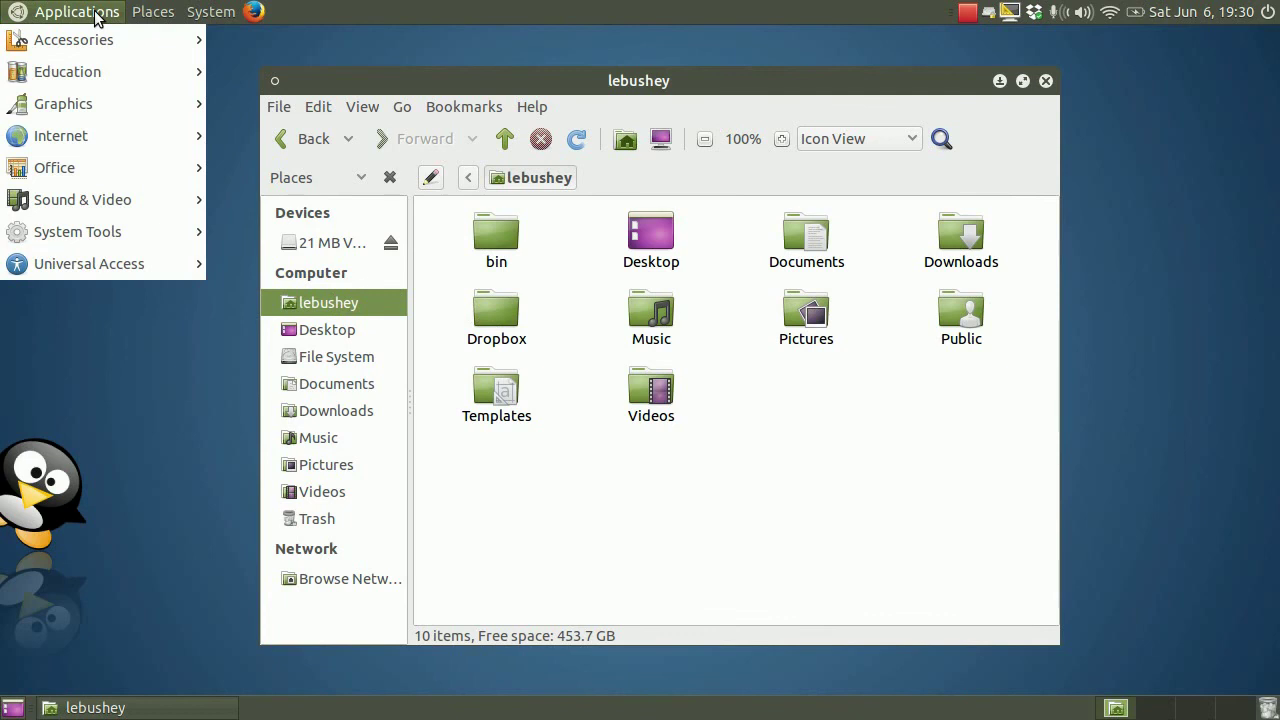
pyautogui.moveTo(97, 27)
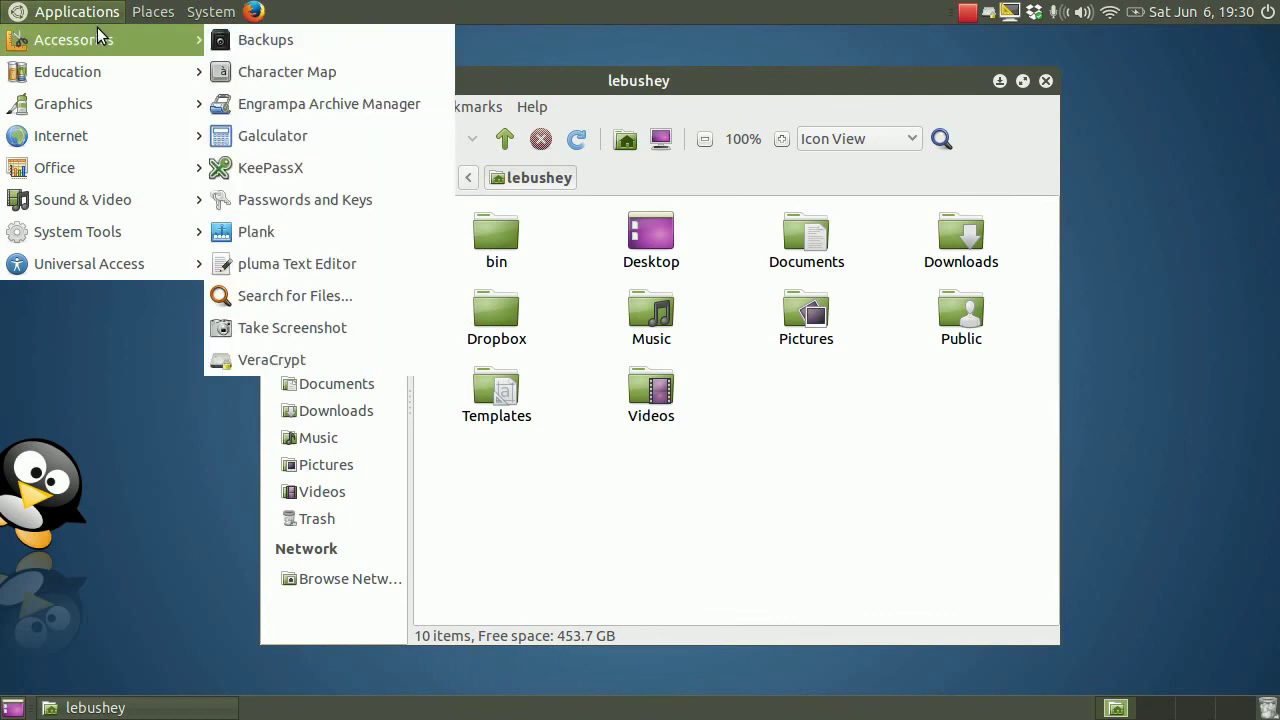
pyautogui.click(337, 165)
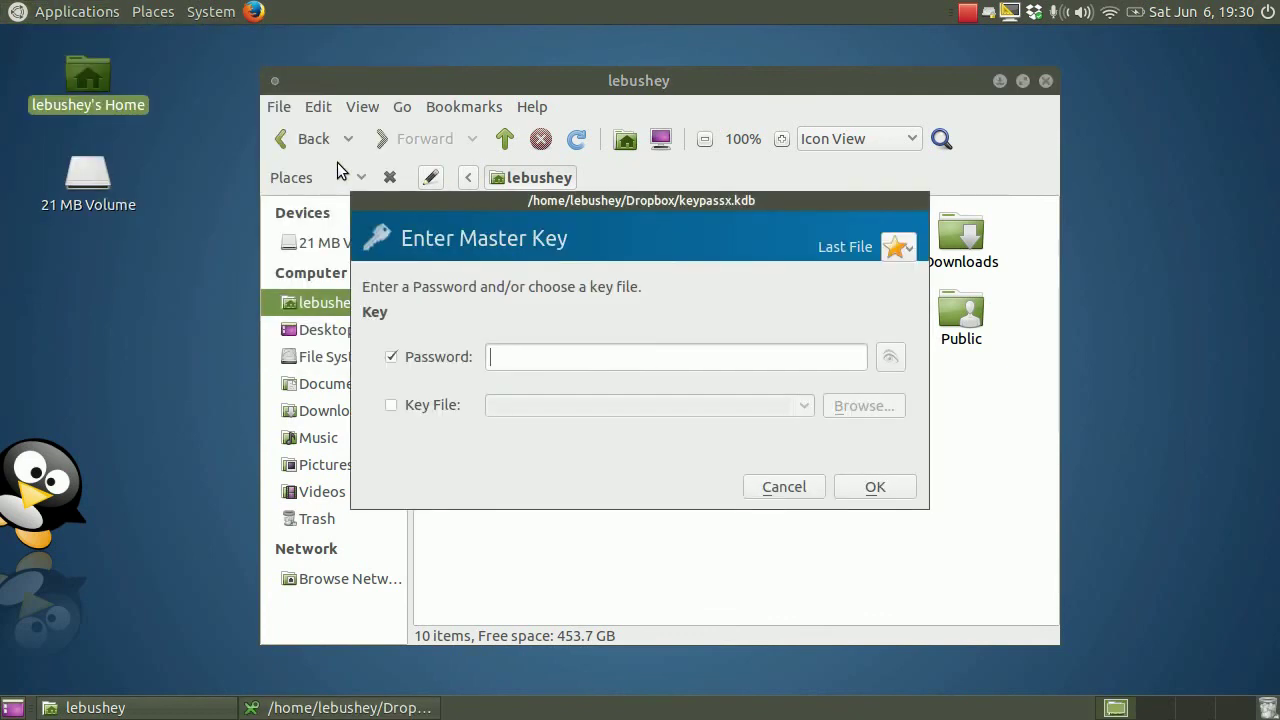
pyautogui.write('********')
pyautogui.press('Return')
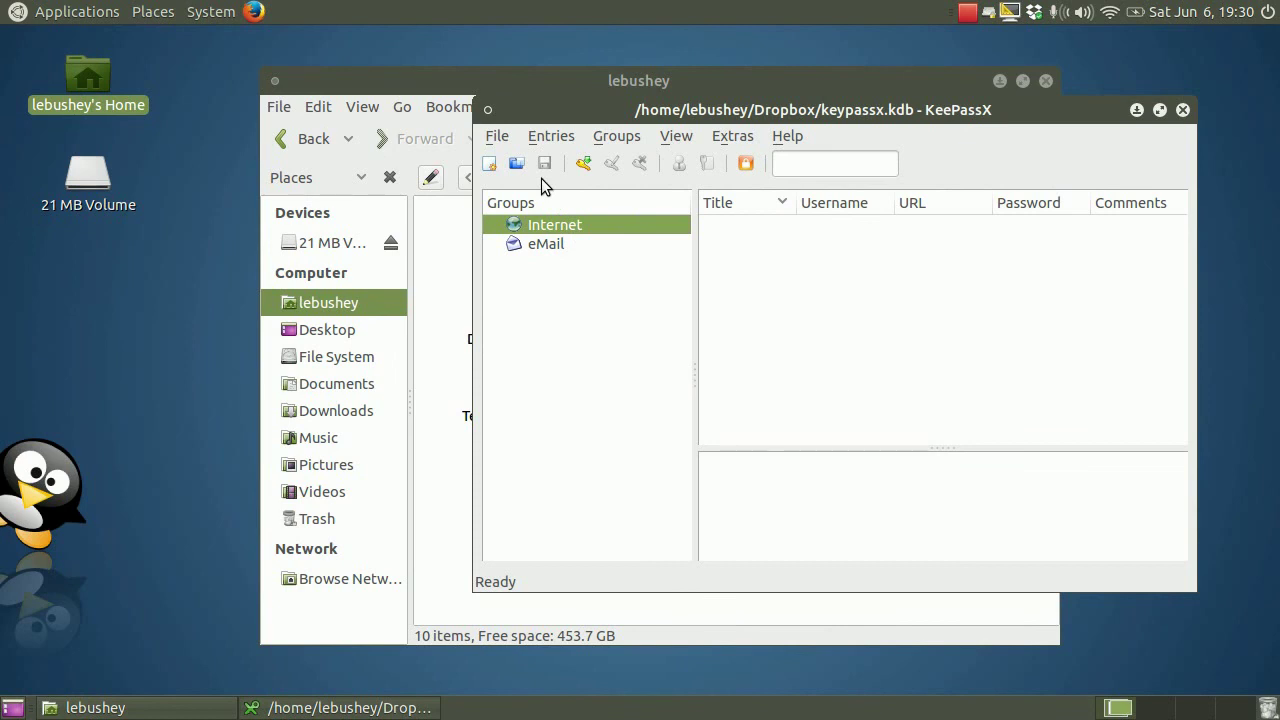
pyautogui.click(505, 144)
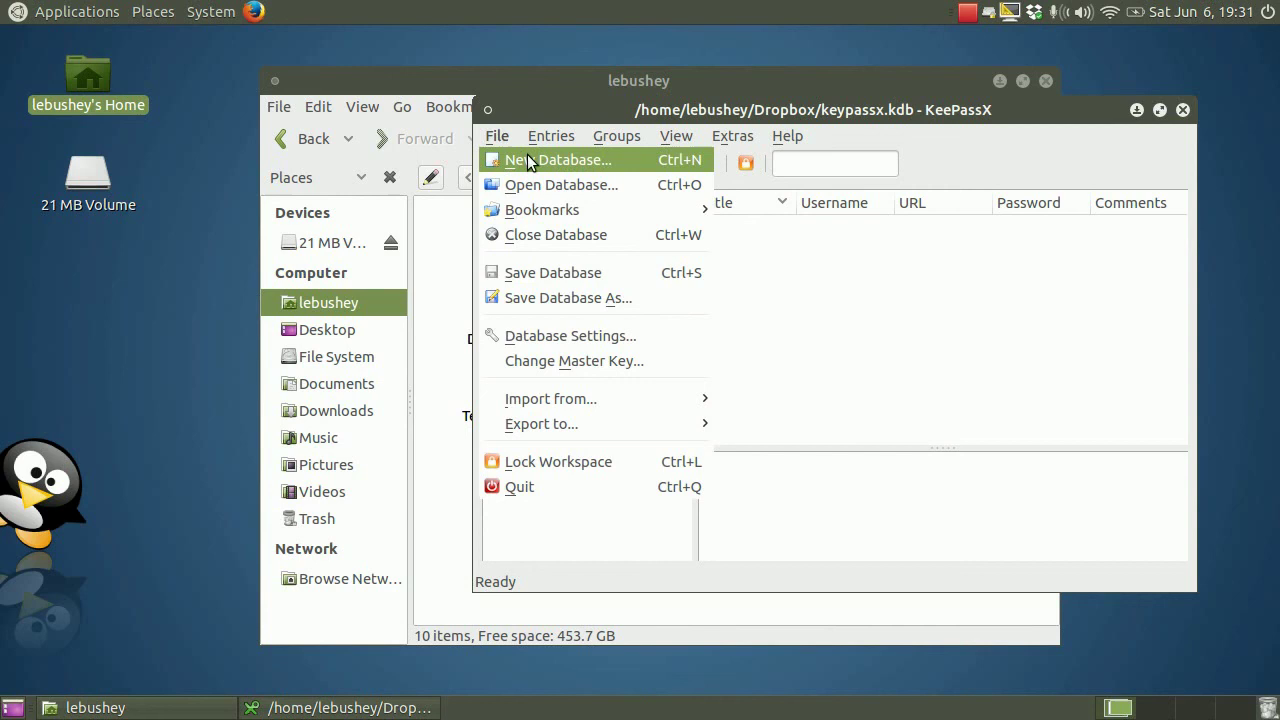
pyautogui.click(1056, 117)
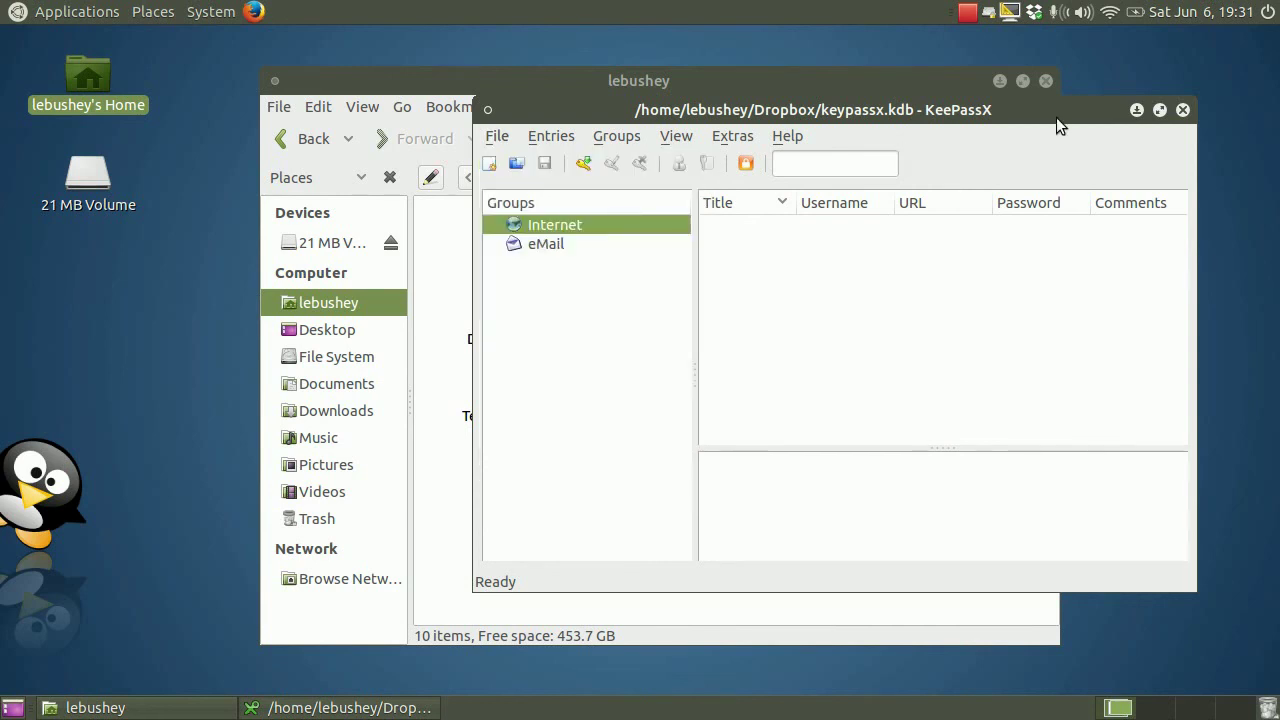
# Close KeePassX, copy keypassx.kdb from the Dropbox folder to the mounted 21 MB Volume, and view the volume.
pyautogui.click(1183, 110)
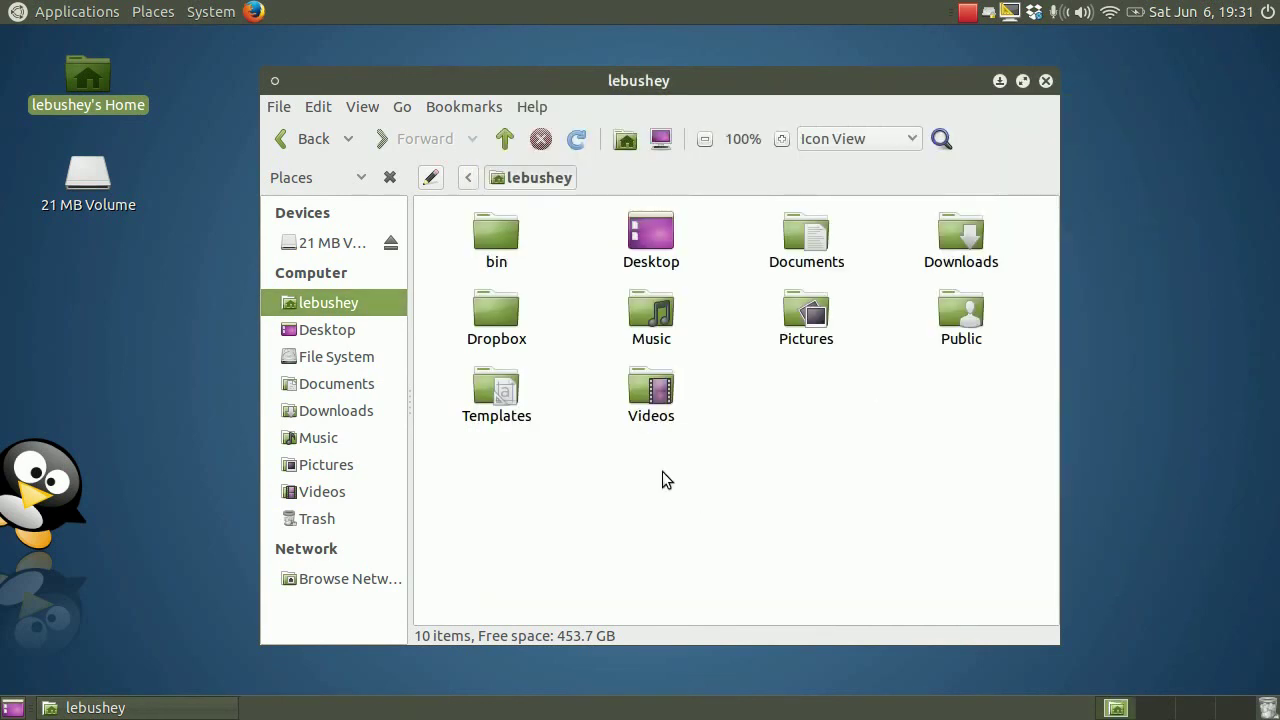
pyautogui.doubleClick(497, 313)
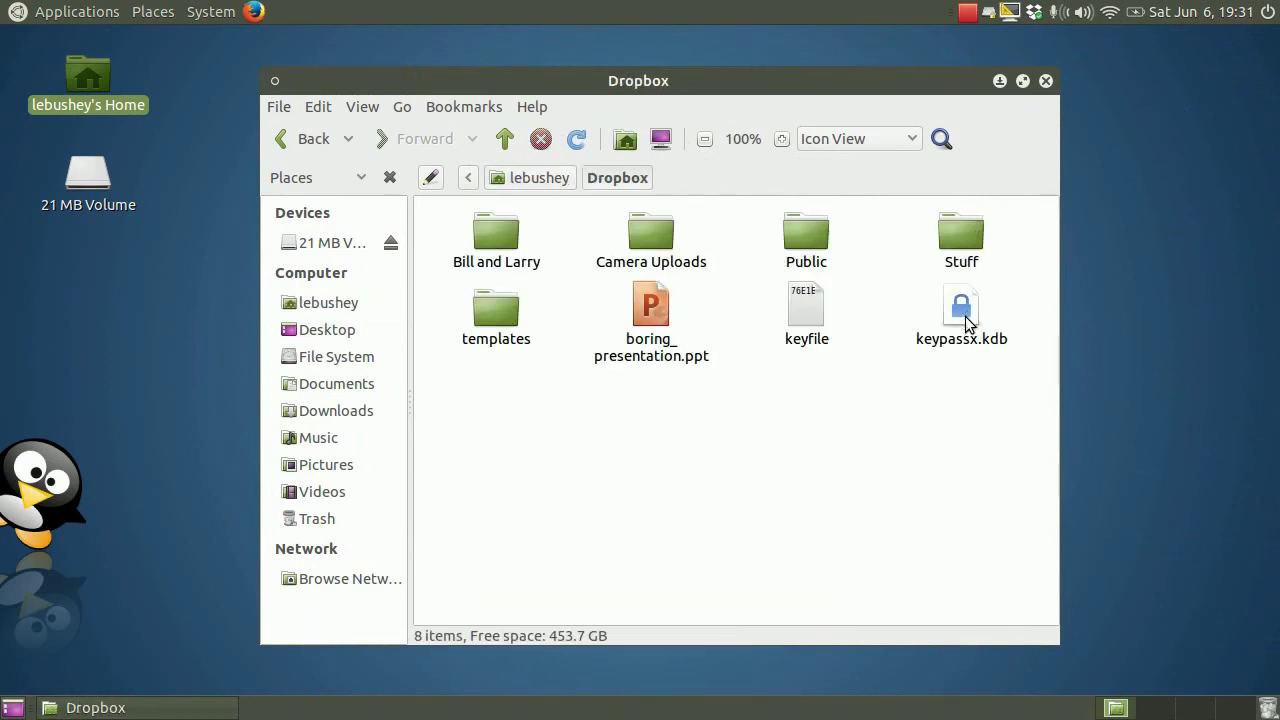
pyautogui.click(963, 310)
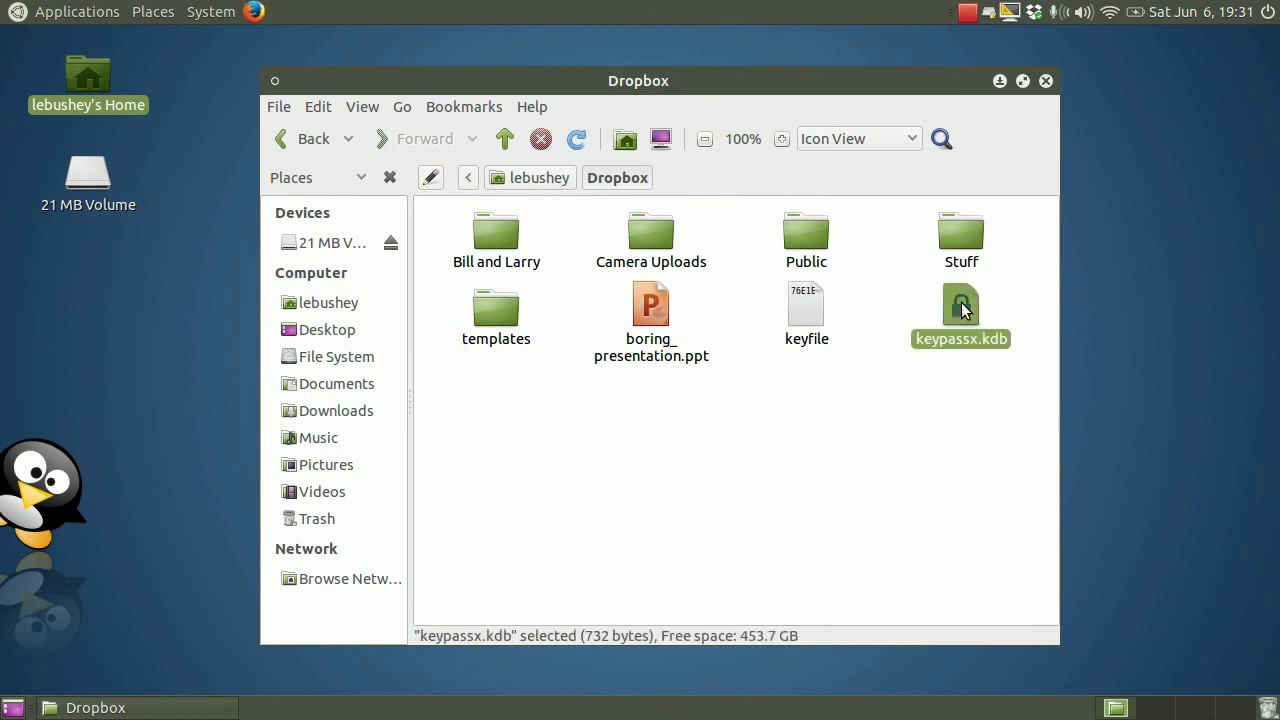
pyautogui.moveTo(963, 310); pyautogui.dragTo(309, 243)
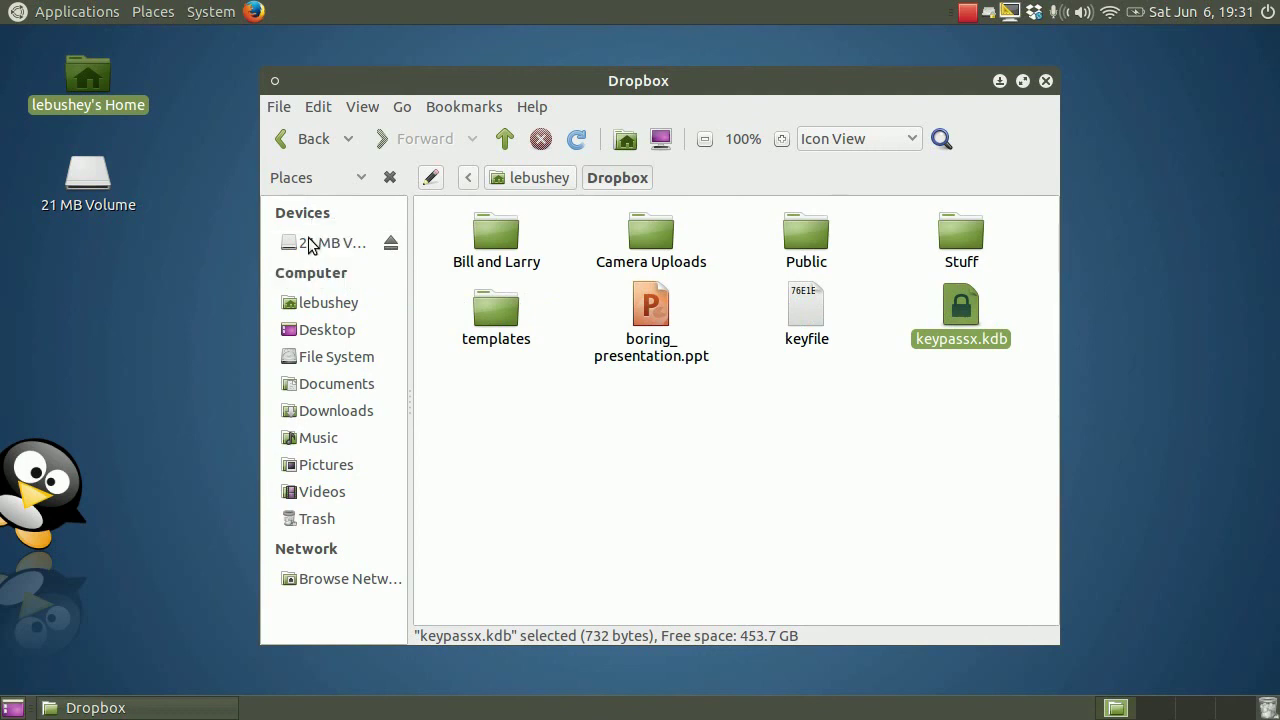
pyautogui.click(309, 242)
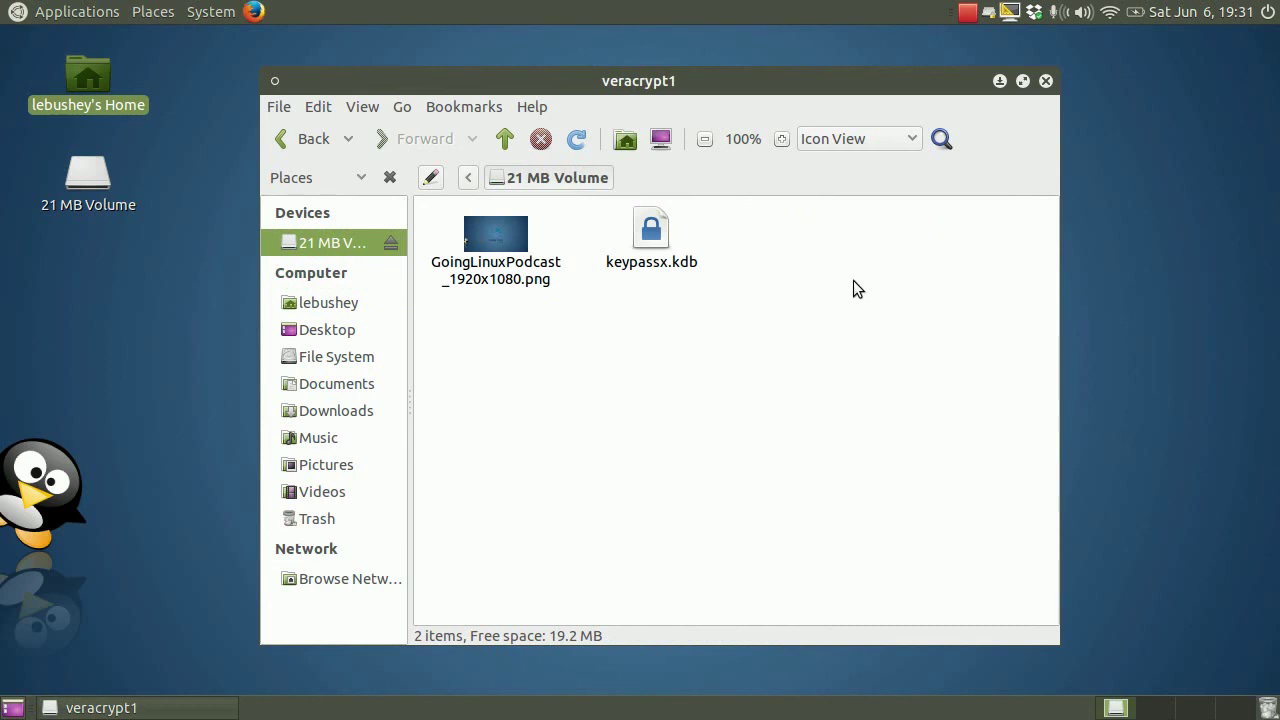
# Launch KeePassX, unlock keypassx.kdb from the 21 MB Volume with its master password, and close the KeePassX and file manager windows.
pyautogui.click(84, 12)
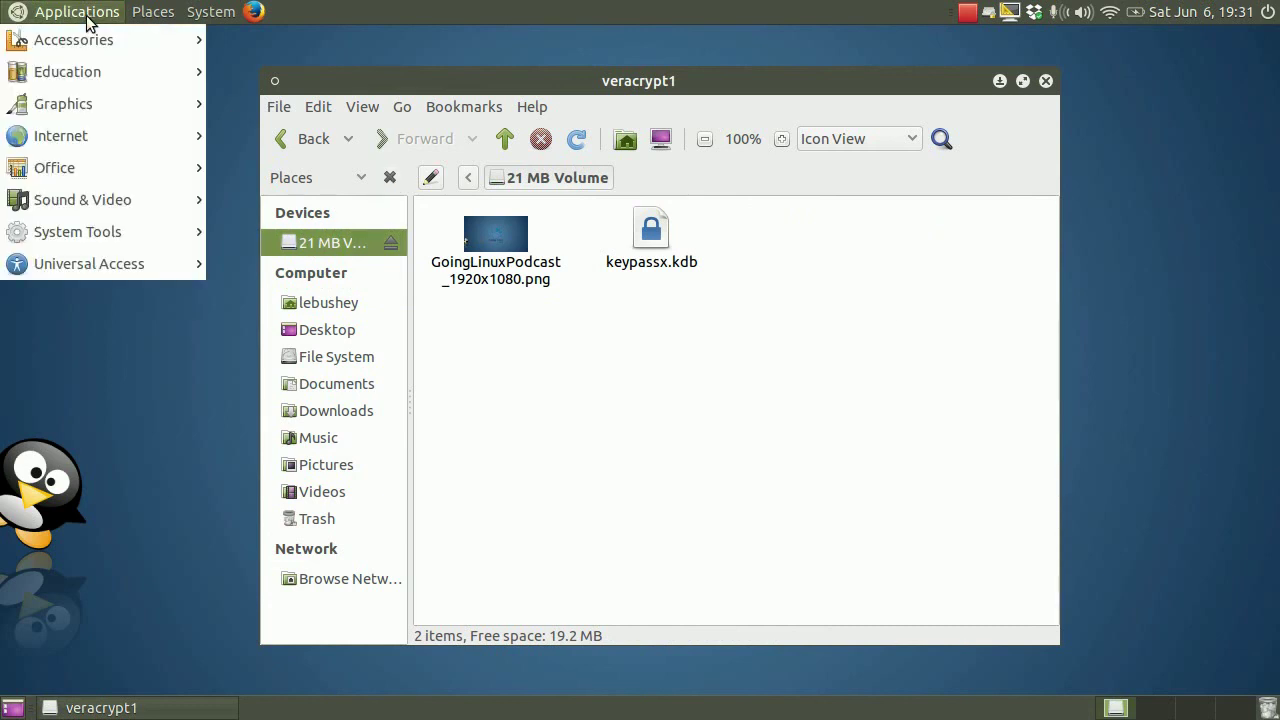
pyautogui.moveTo(100, 40)
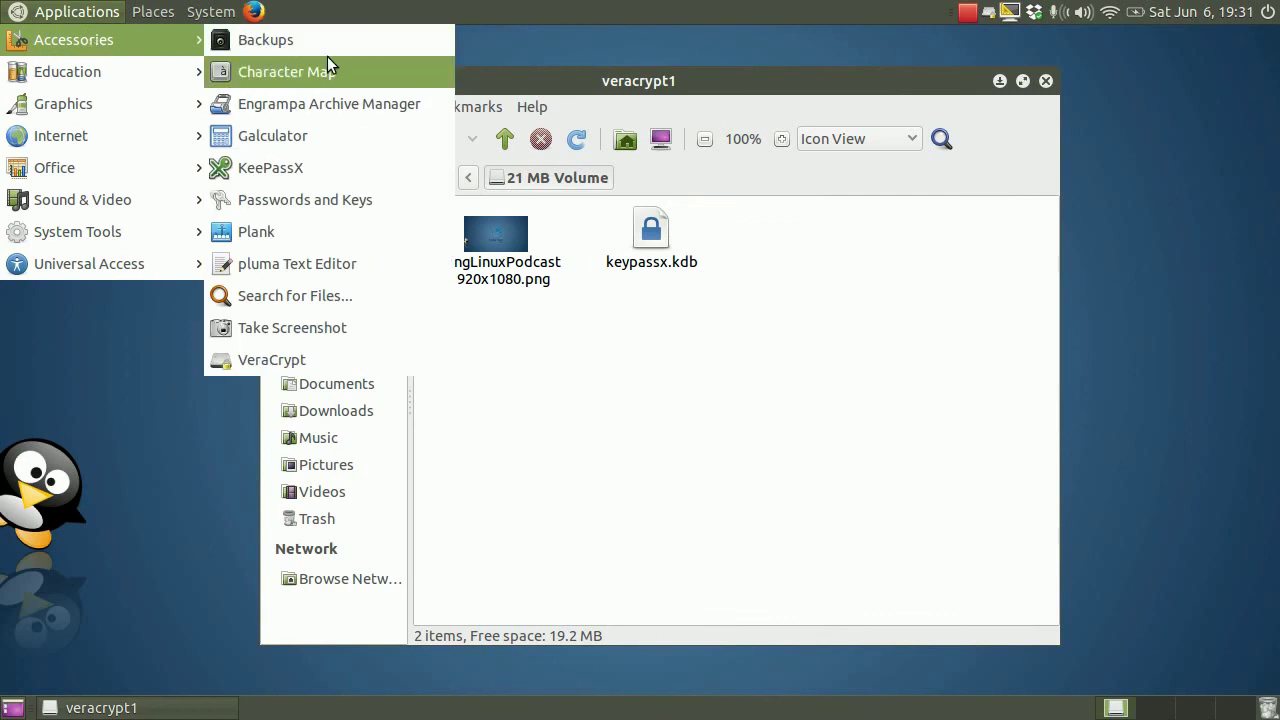
pyautogui.click(321, 170)
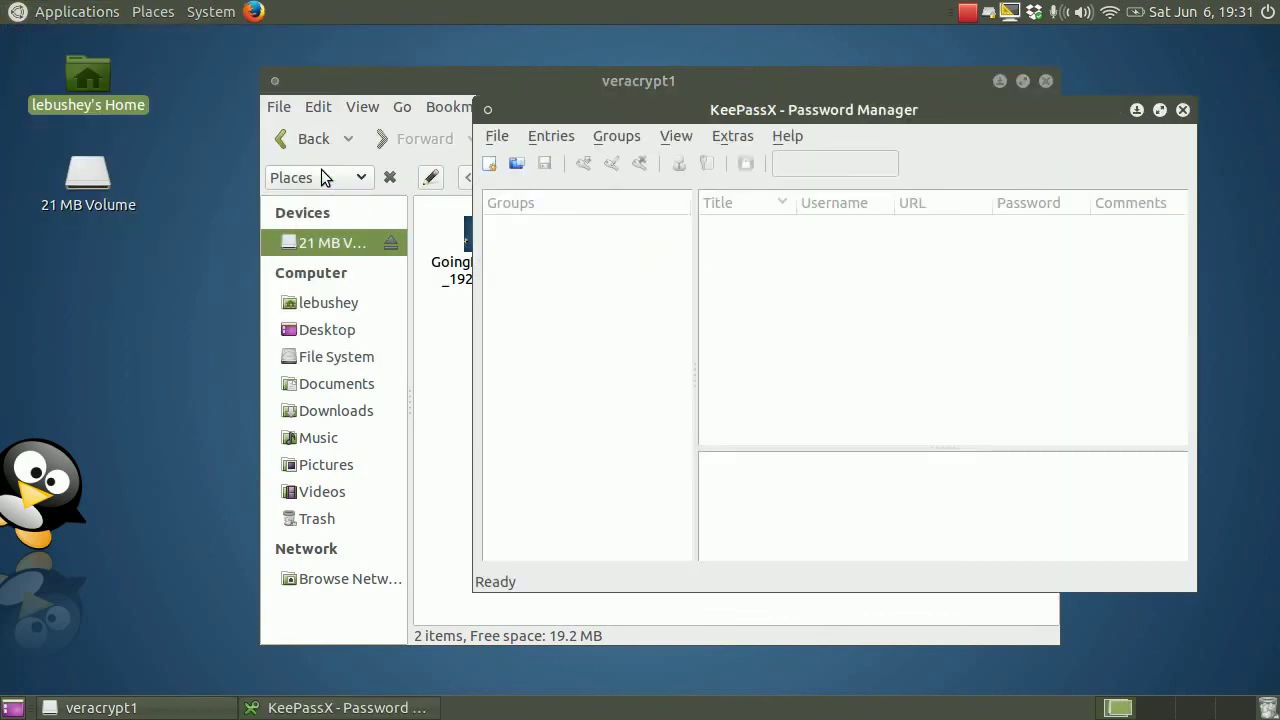
pyautogui.click(498, 138)
pyautogui.click(518, 183)
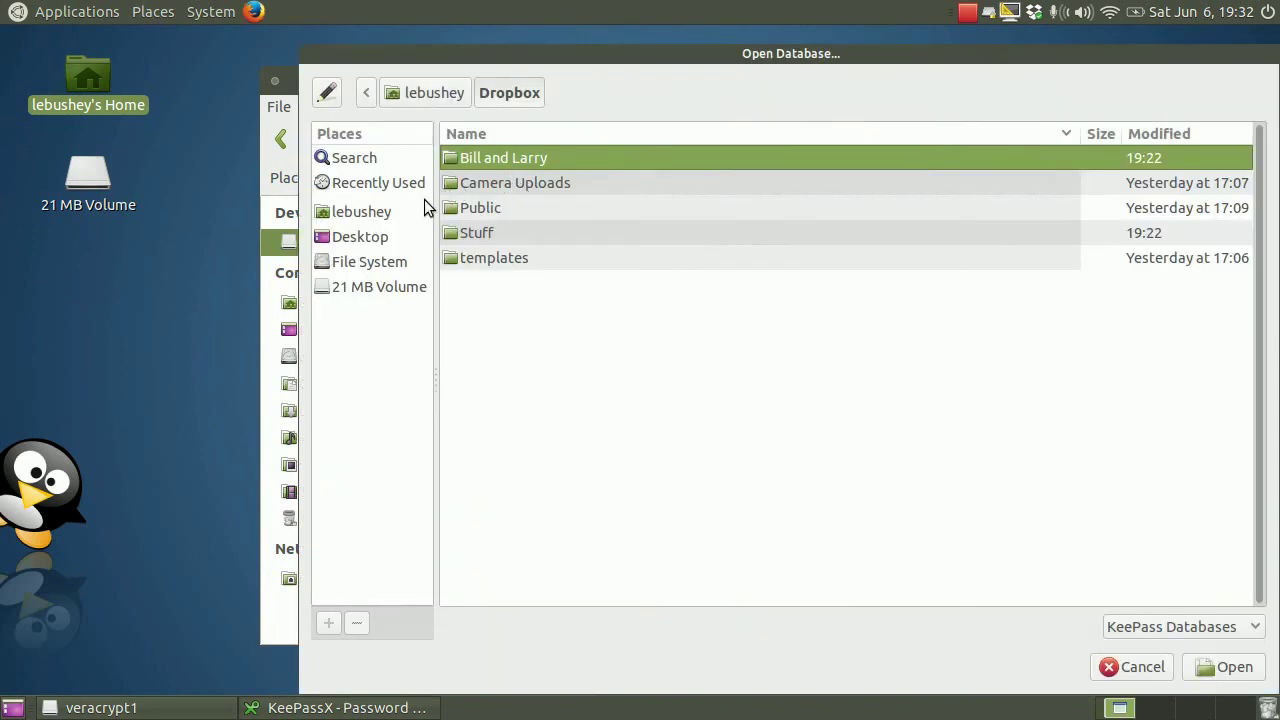
pyautogui.click(372, 288)
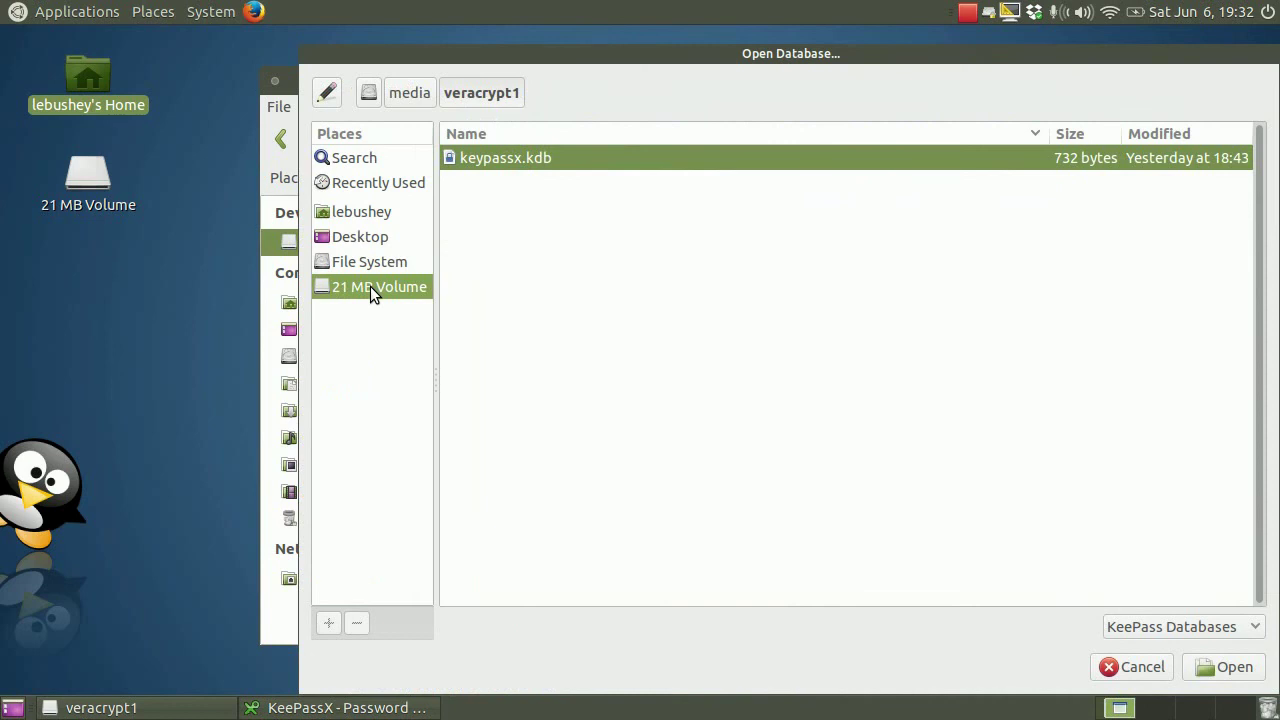
pyautogui.click(1232, 668)
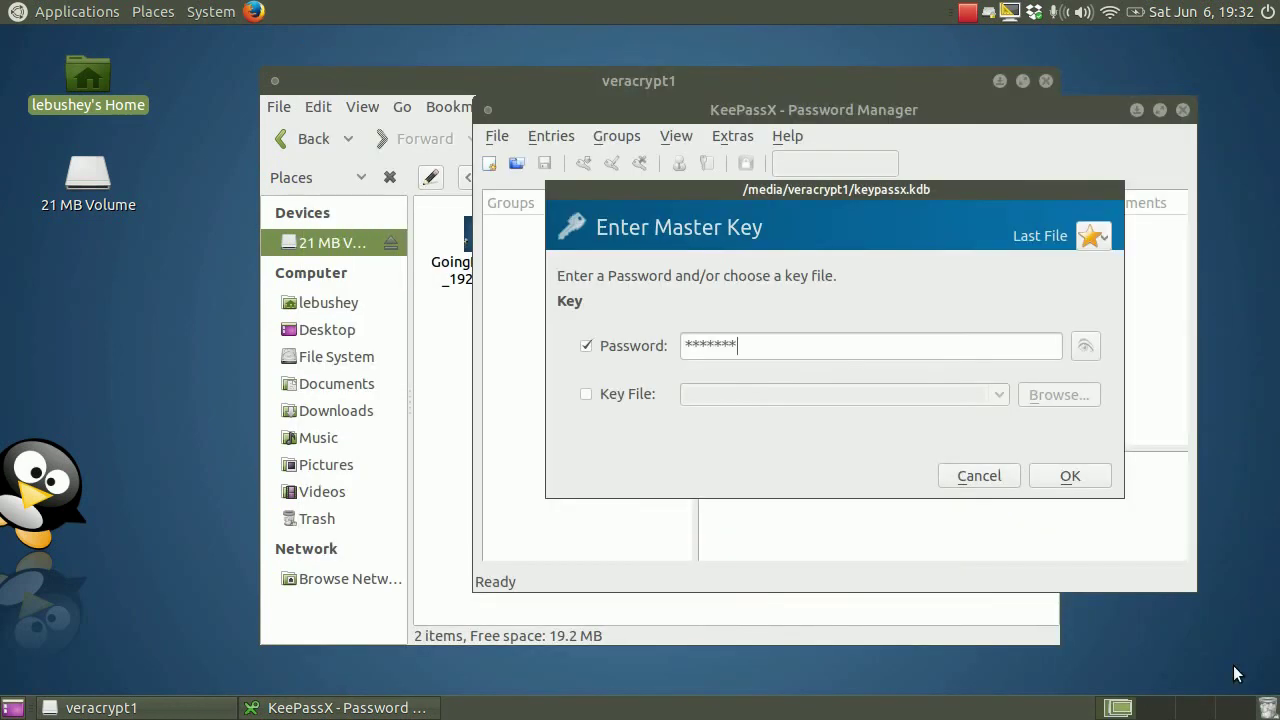
pyautogui.press('Return')
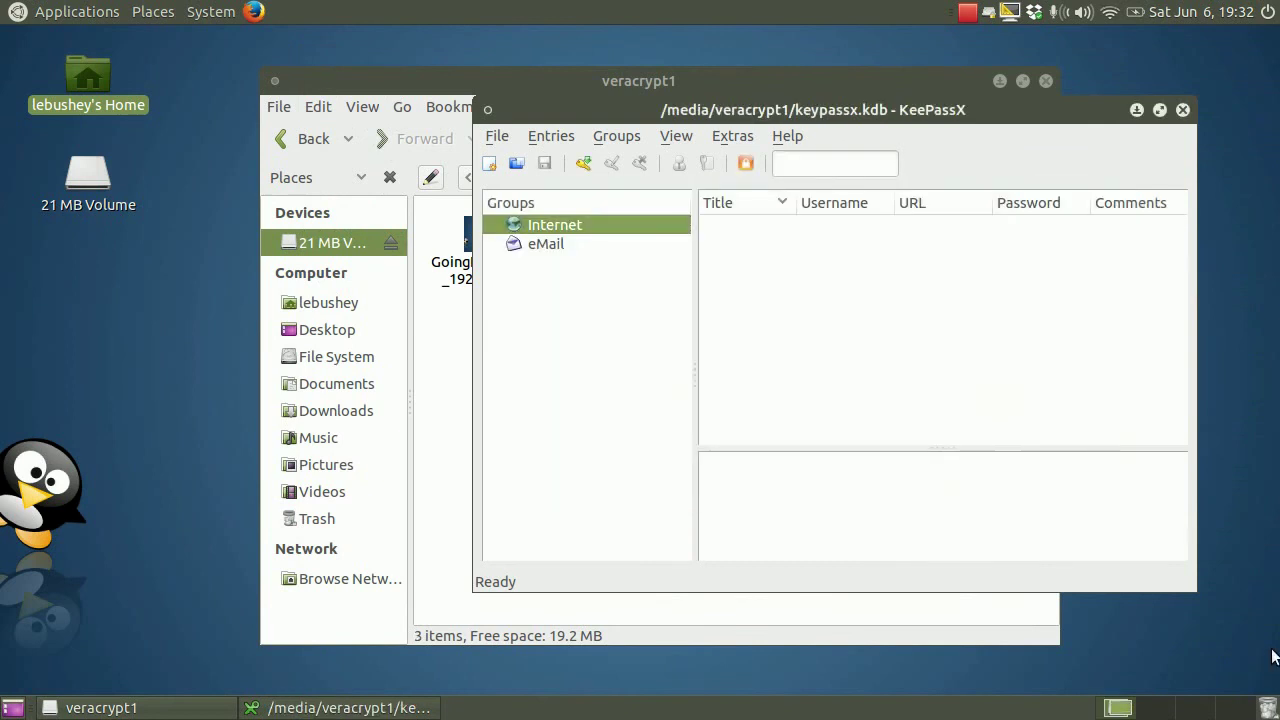
pyautogui.click(1182, 111)
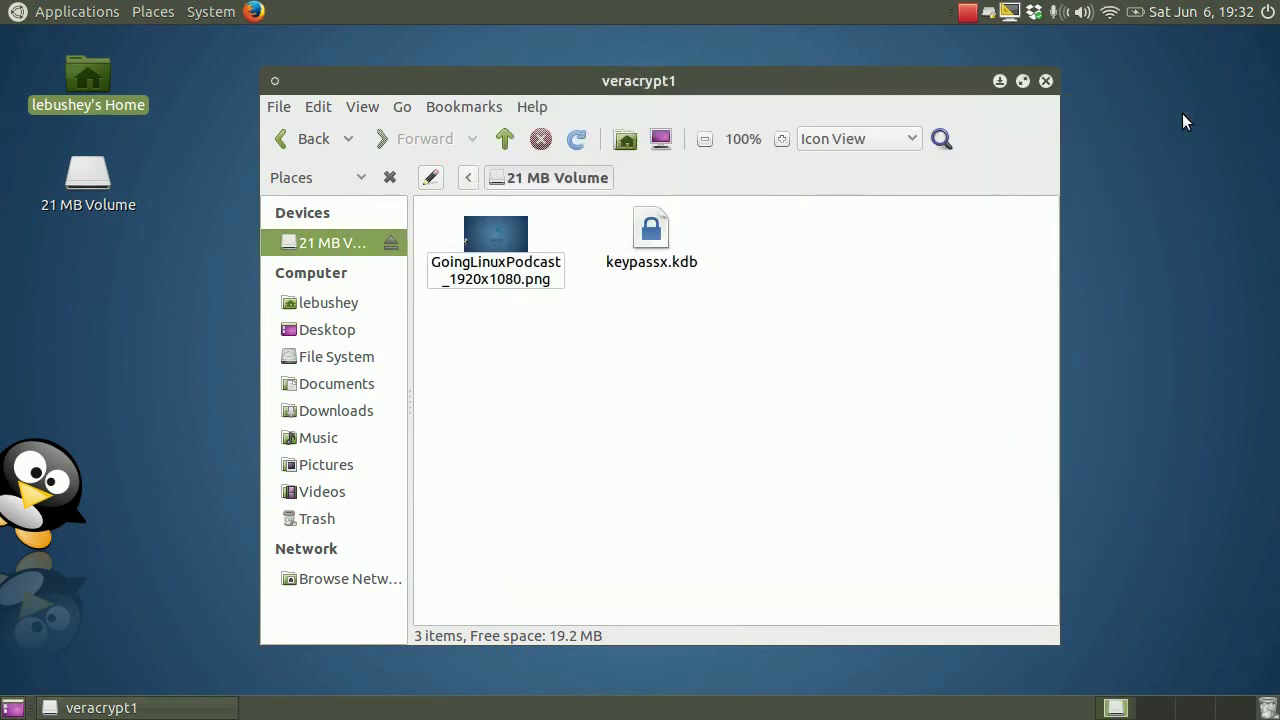
pyautogui.click(1046, 83)
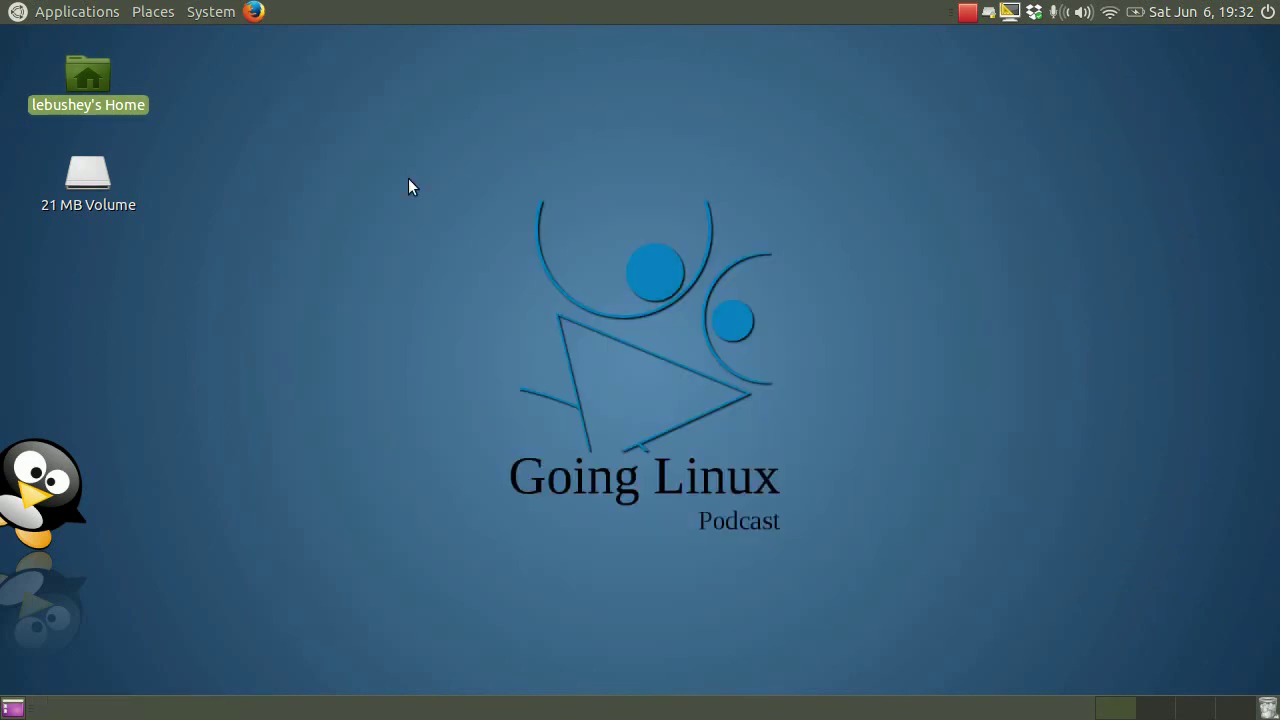
# Launch VeraCrypt, dismount the boring_presentation.ppt volume in slot 1 and exit VeraCrypt.
pyautogui.click(77, 14)
pyautogui.moveTo(80, 37)
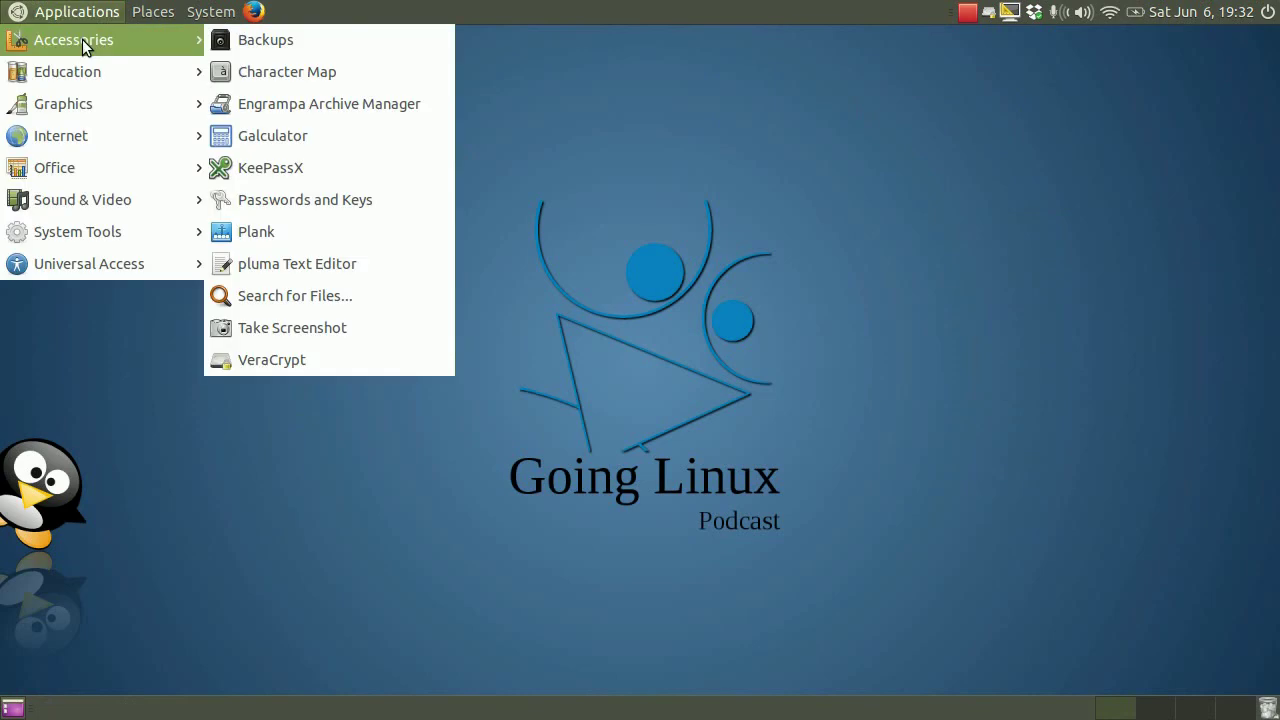
pyautogui.click(233, 360)
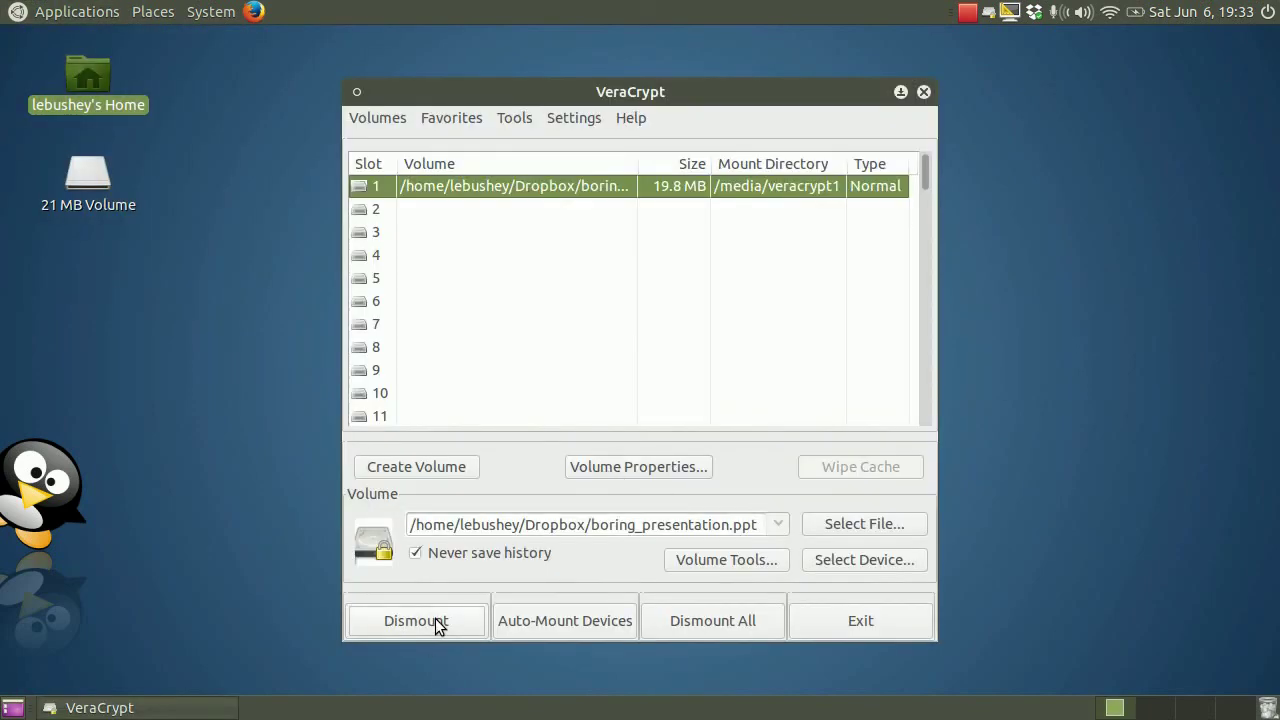
pyautogui.click(436, 619)
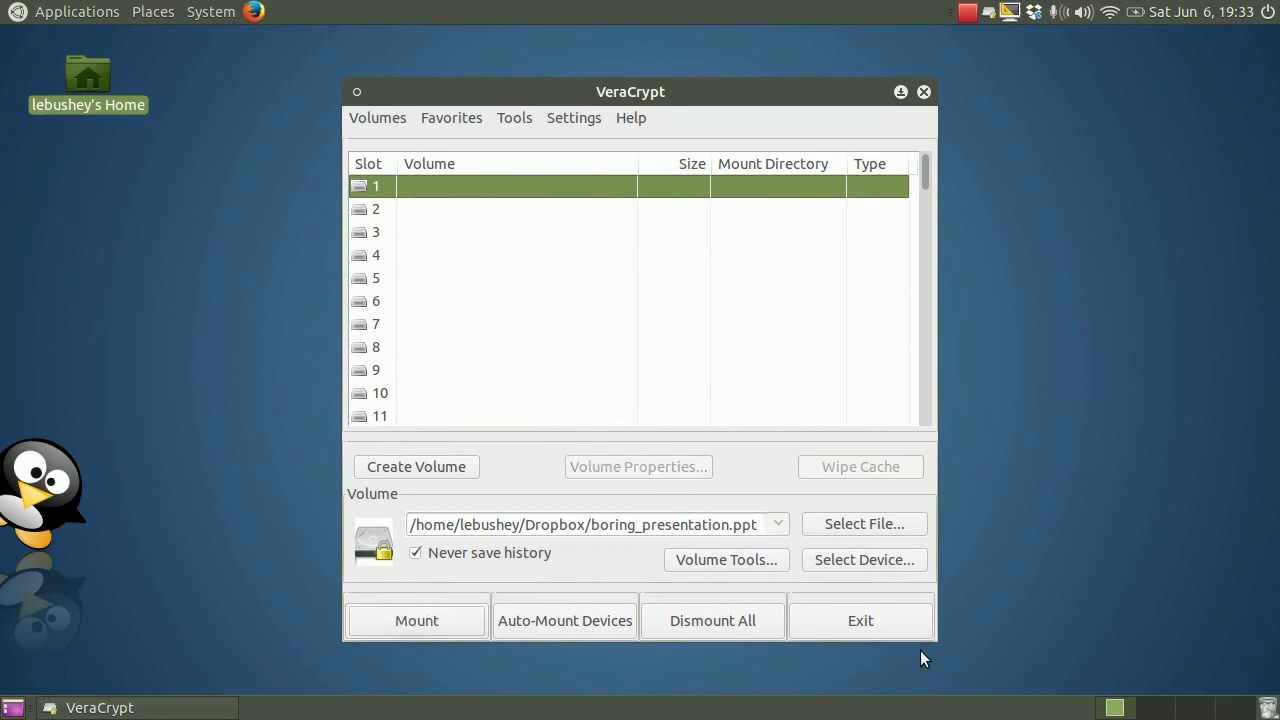
pyautogui.click(905, 625)
# Open the home folder, launch KeePassX, and move the file manager window aside in front of it.
pyautogui.doubleClick(94, 71)
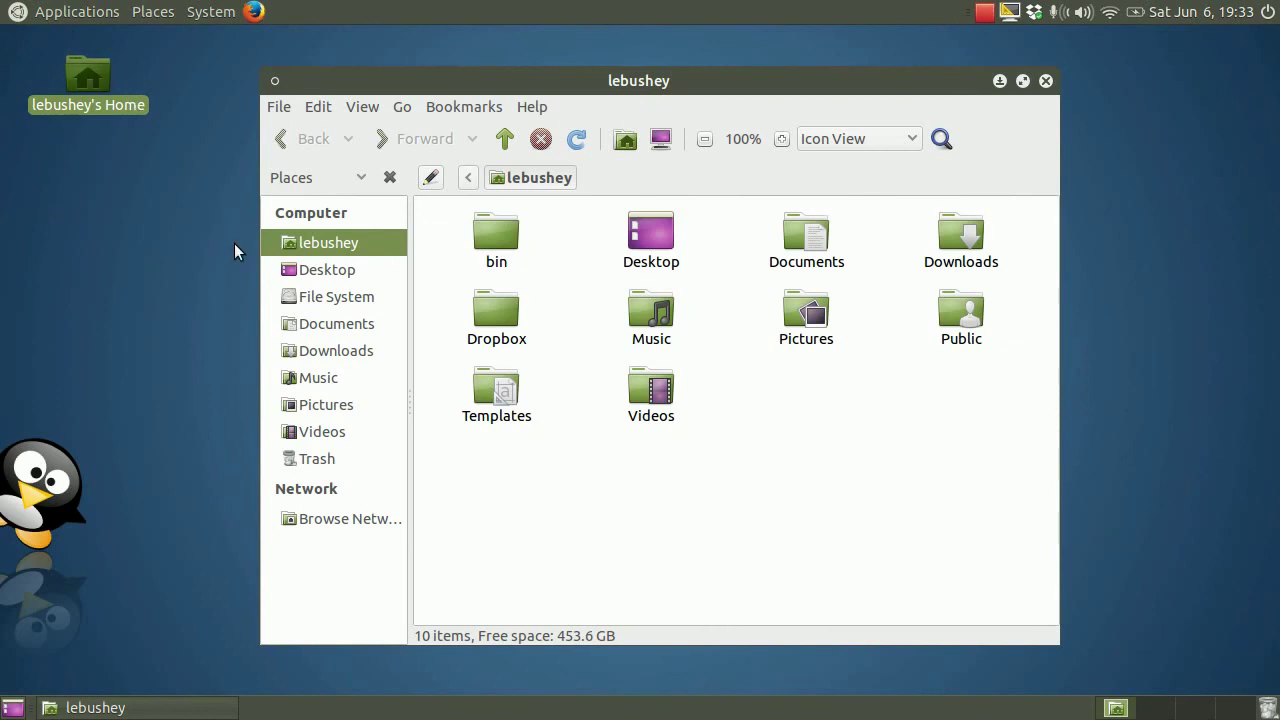
pyautogui.click(87, 14)
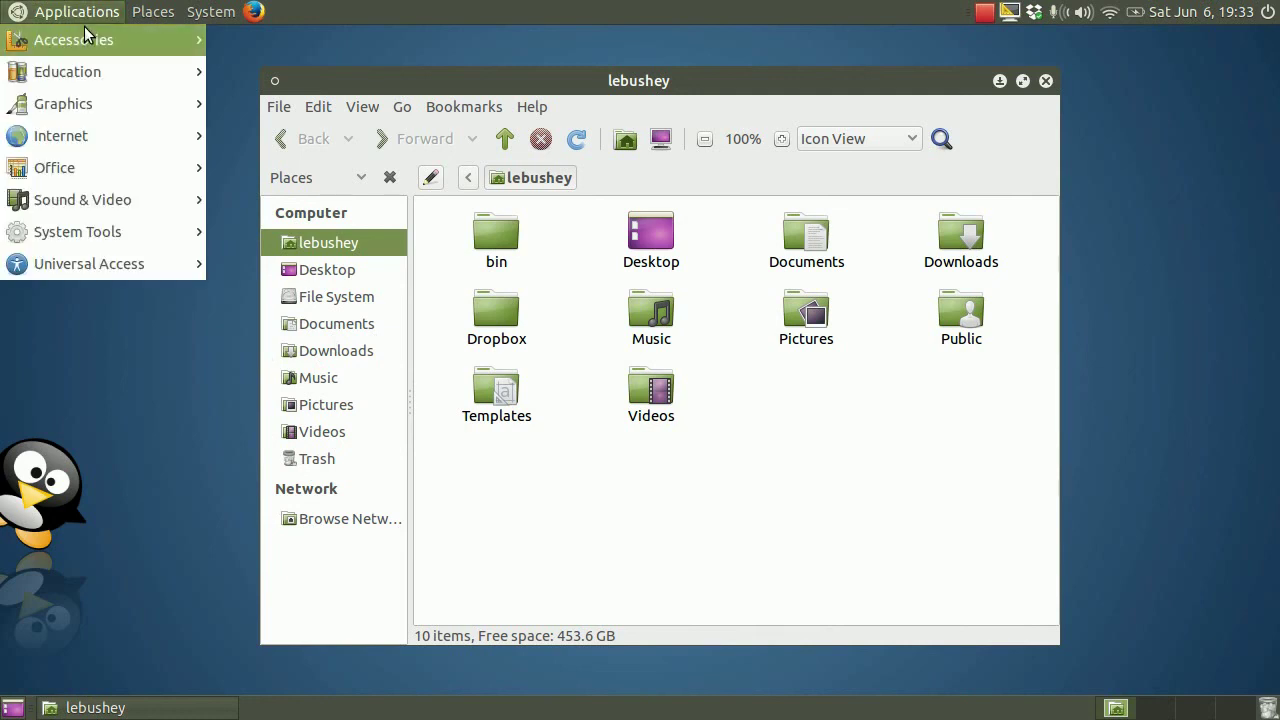
pyautogui.moveTo(100, 38)
pyautogui.click(289, 137)
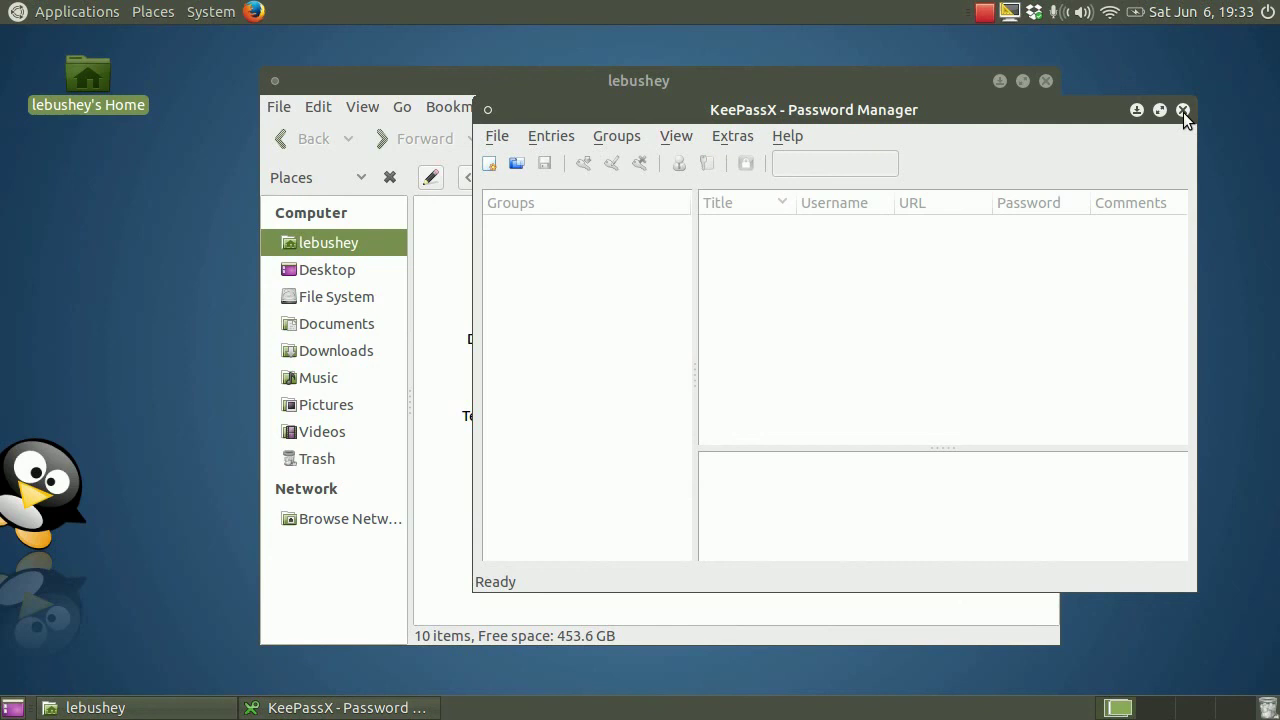
pyautogui.click(791, 81)
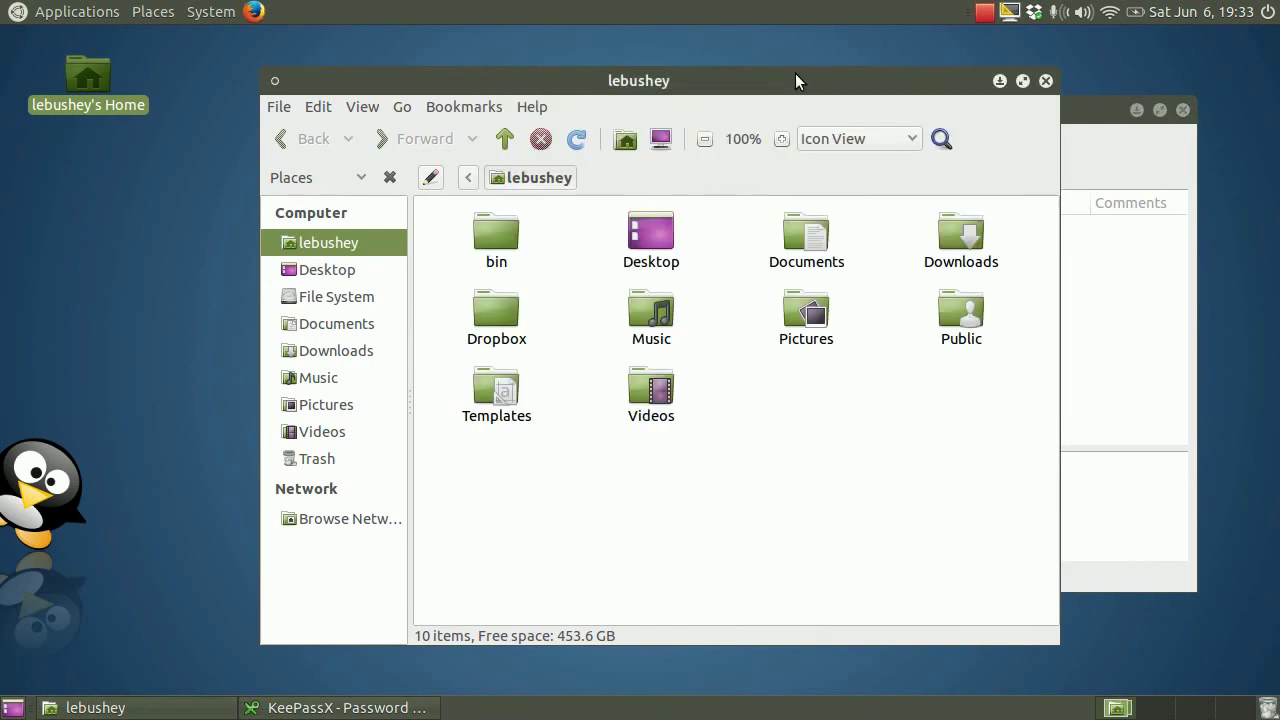
pyautogui.moveTo(795, 80); pyautogui.dragTo(578, 73)
# Launch VeraCrypt and select boring_presentation.ppt from the Dropbox folder as the volume file.
pyautogui.click(104, 12)
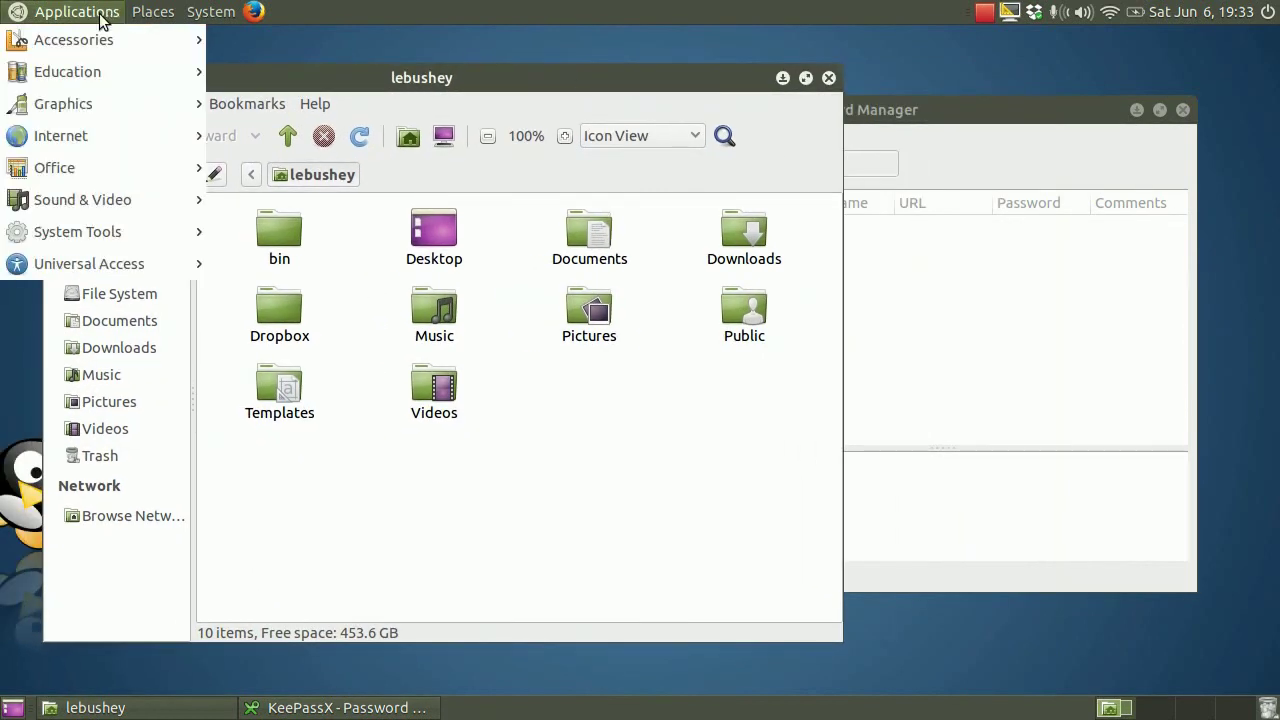
pyautogui.moveTo(110, 40)
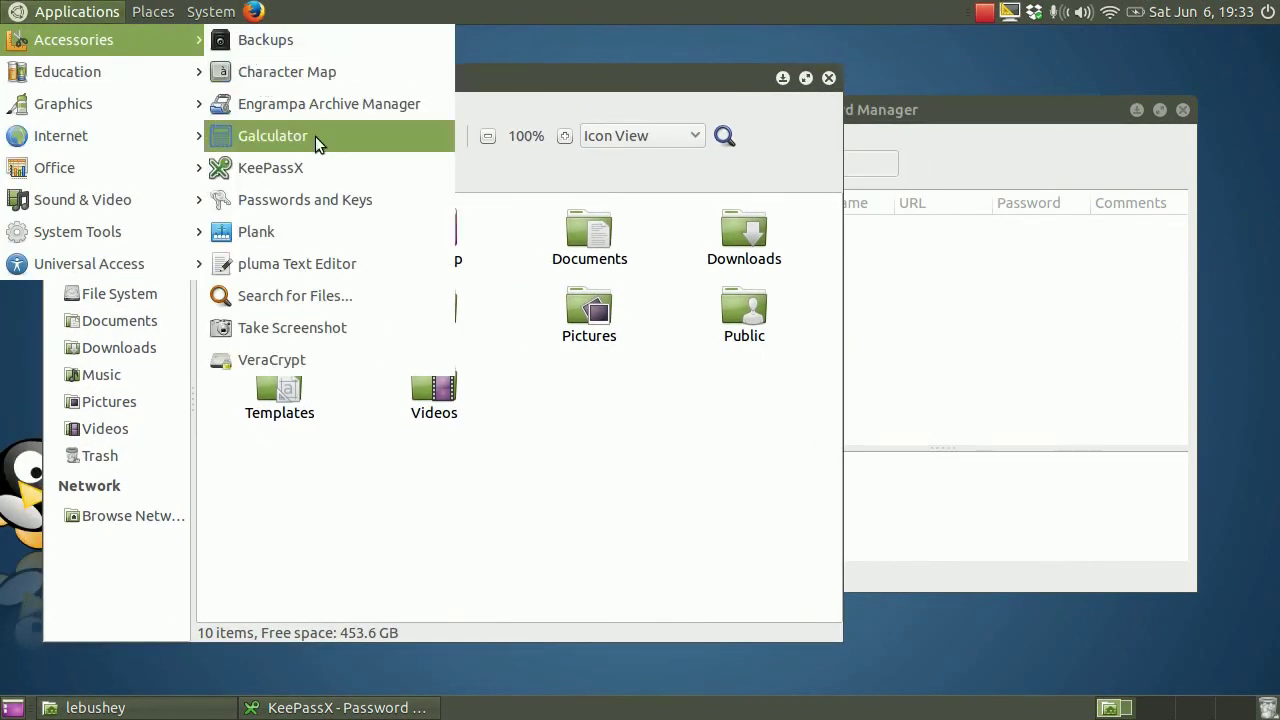
pyautogui.click(320, 365)
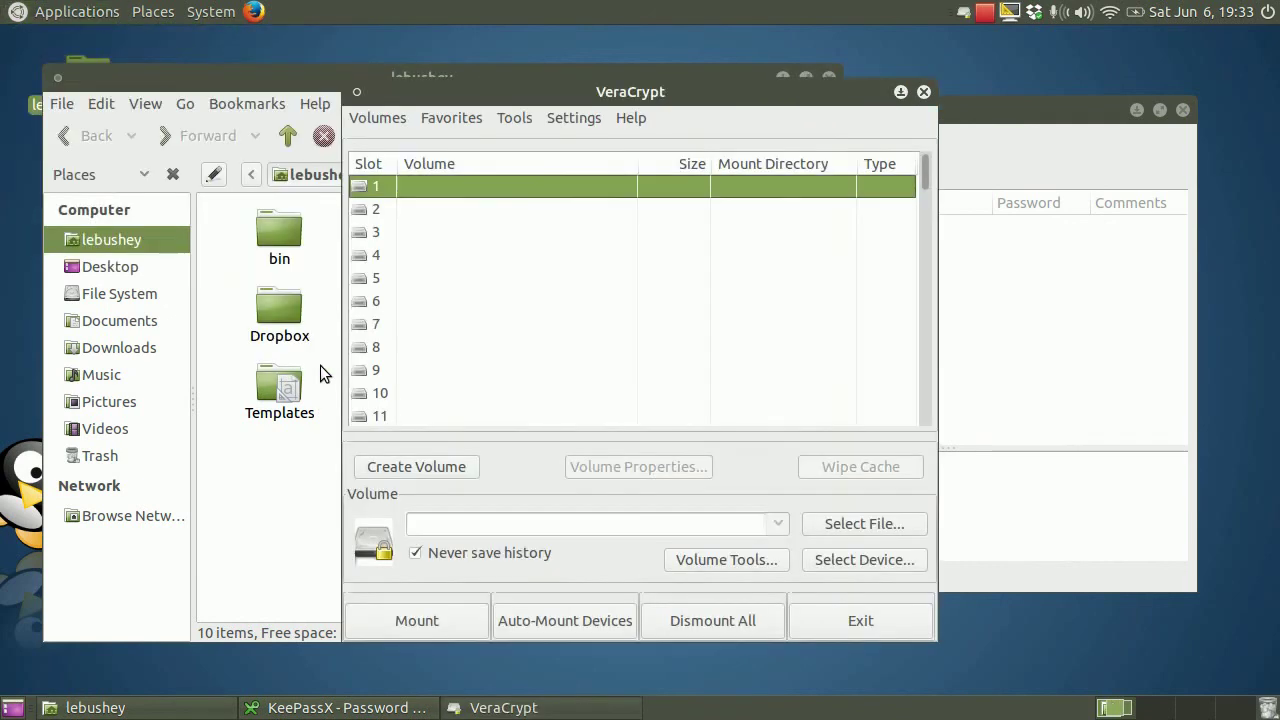
pyautogui.click(870, 524)
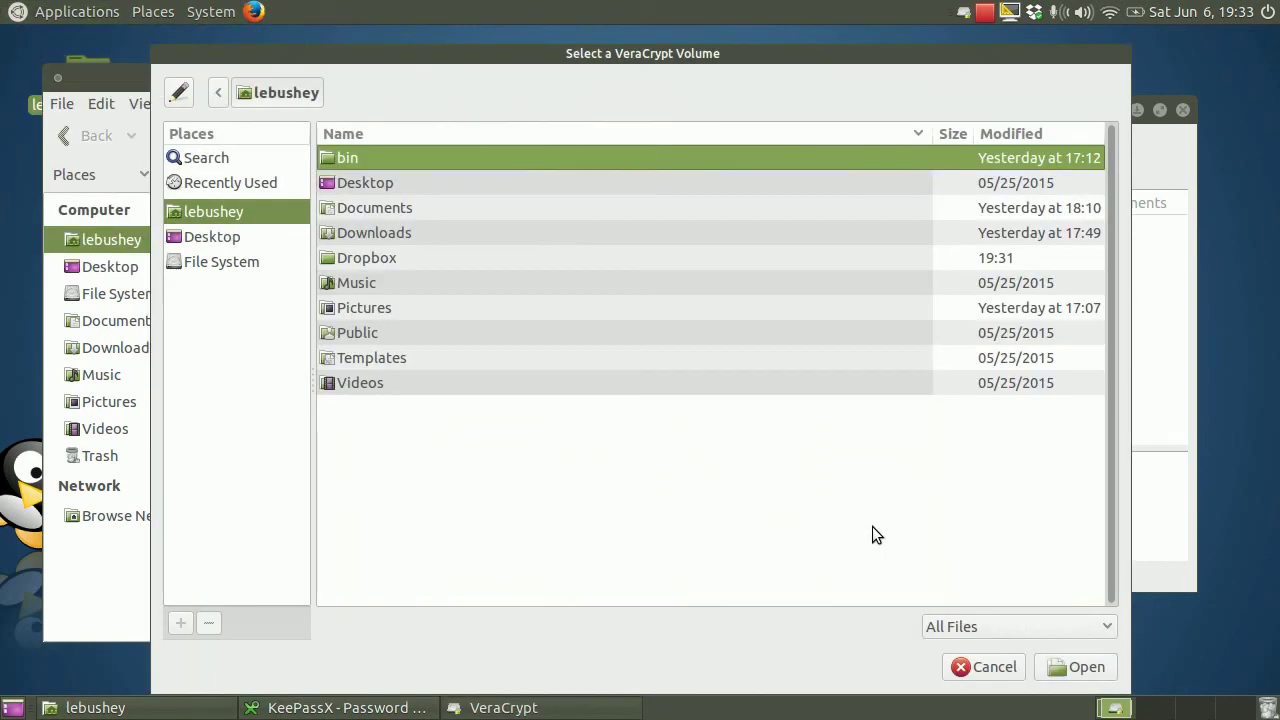
pyautogui.click(378, 262)
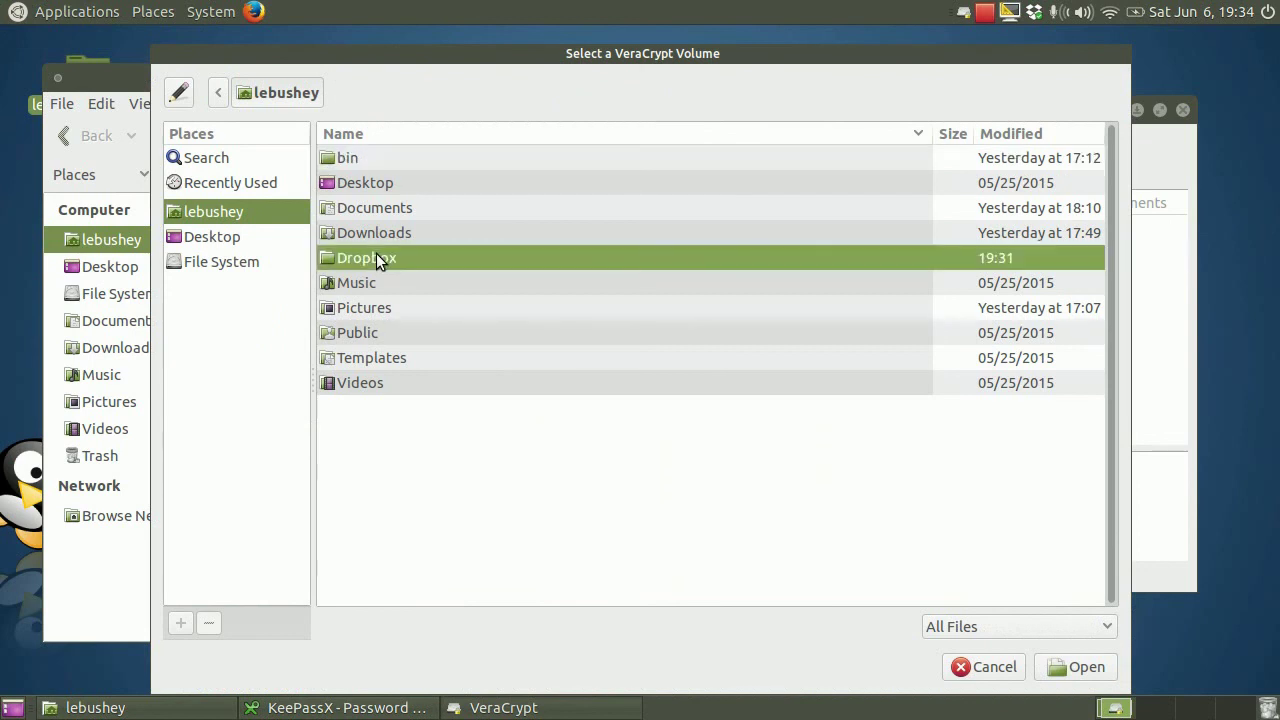
pyautogui.doubleClick(375, 257)
pyautogui.doubleClick(400, 284)
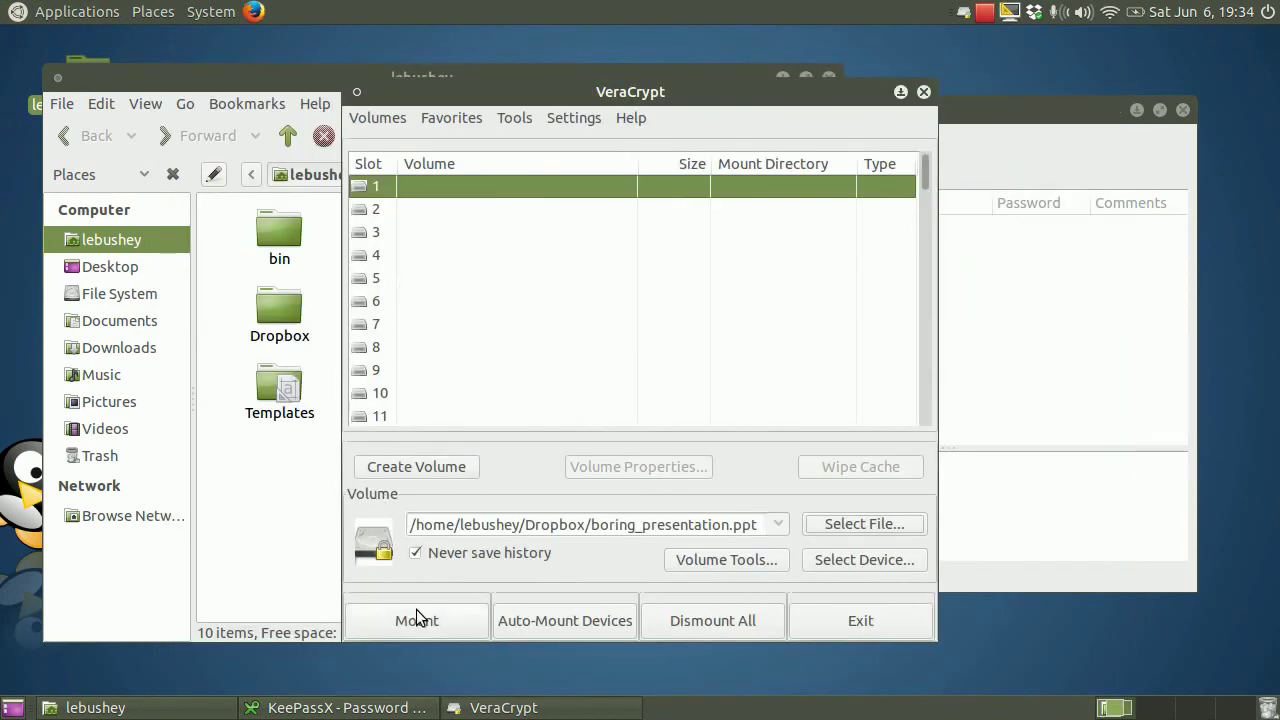
# Mount the selected volume in slot 1, entering the volume password and the administrator password.
pyautogui.click(417, 618)
pyautogui.write('**************')
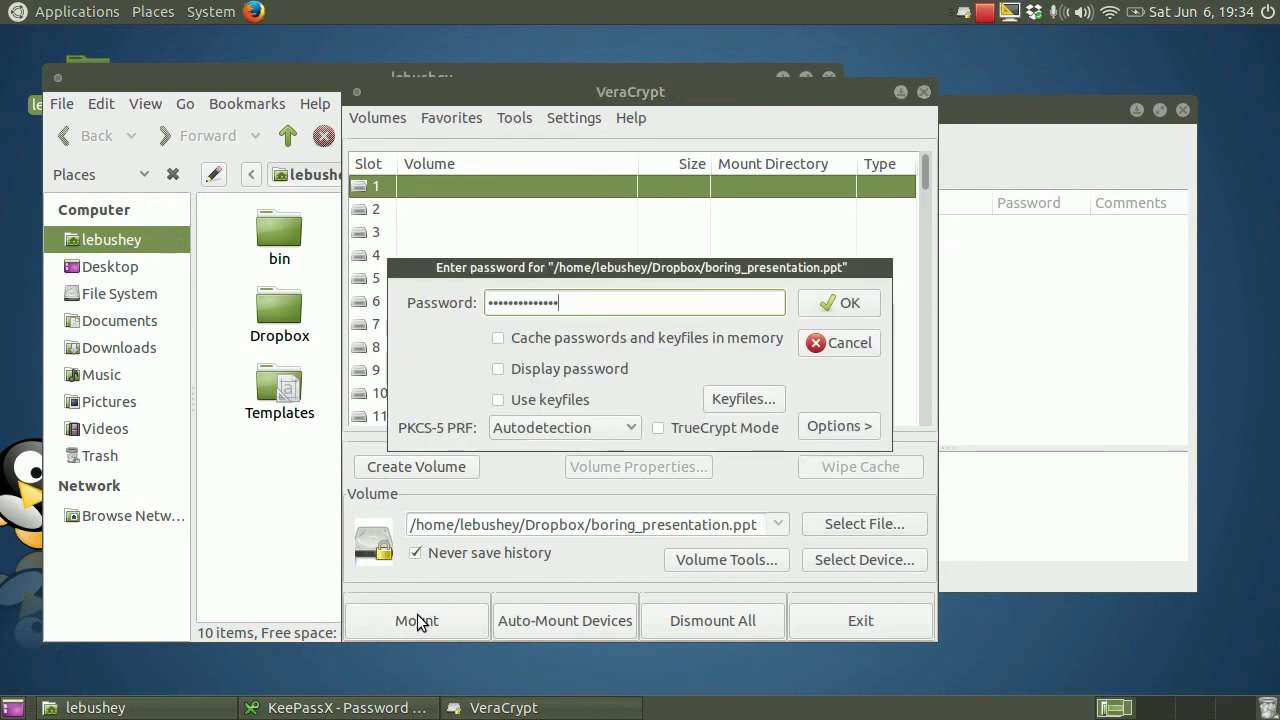
pyautogui.click(846, 310)
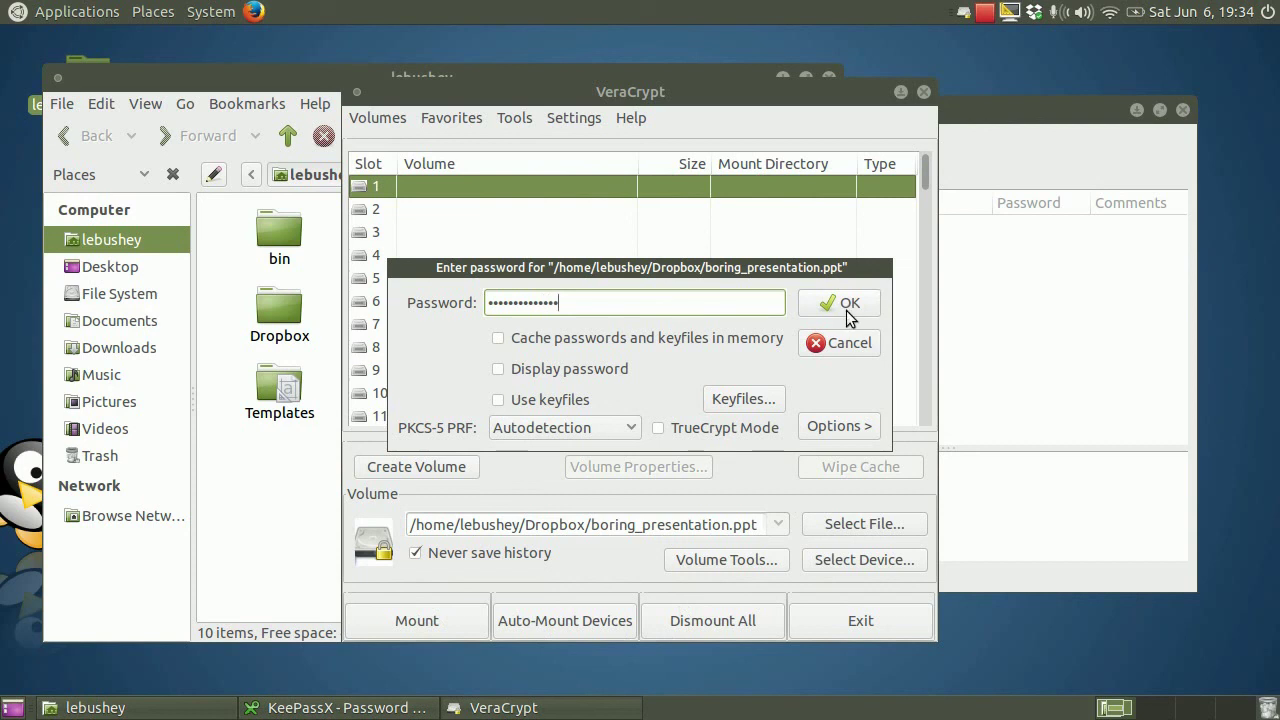
pyautogui.write('********')
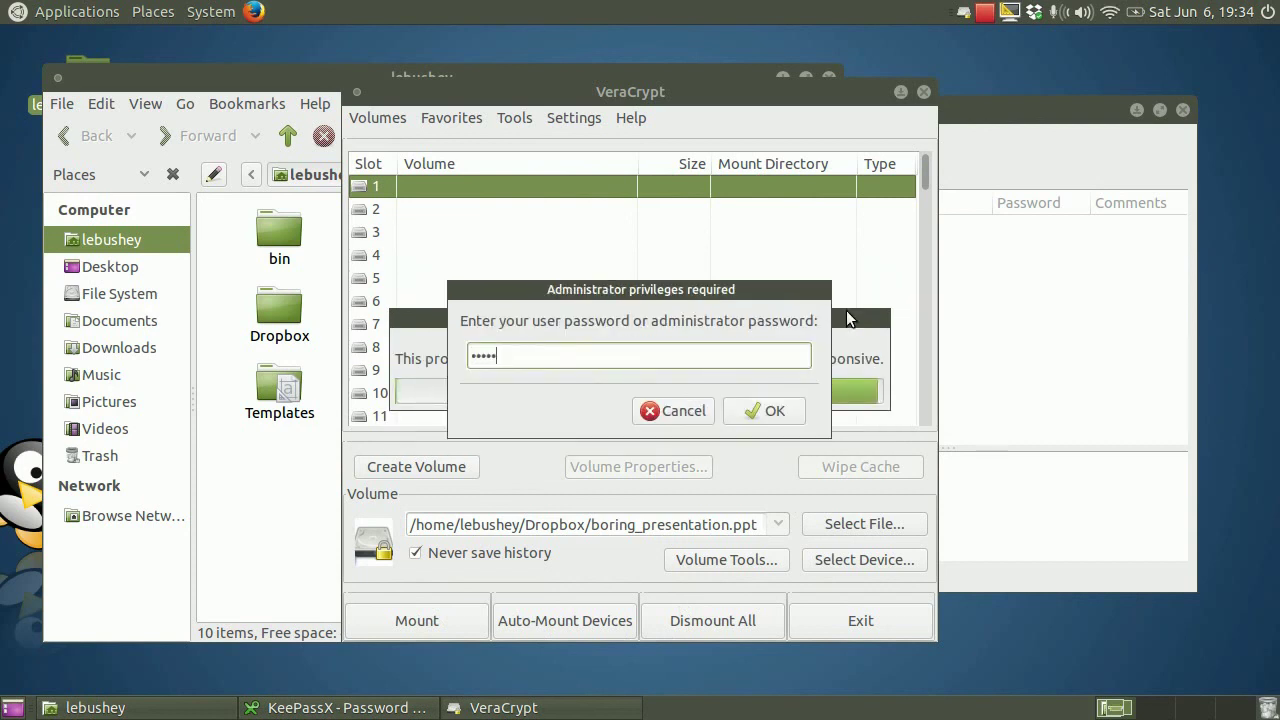
pyautogui.press('Return')
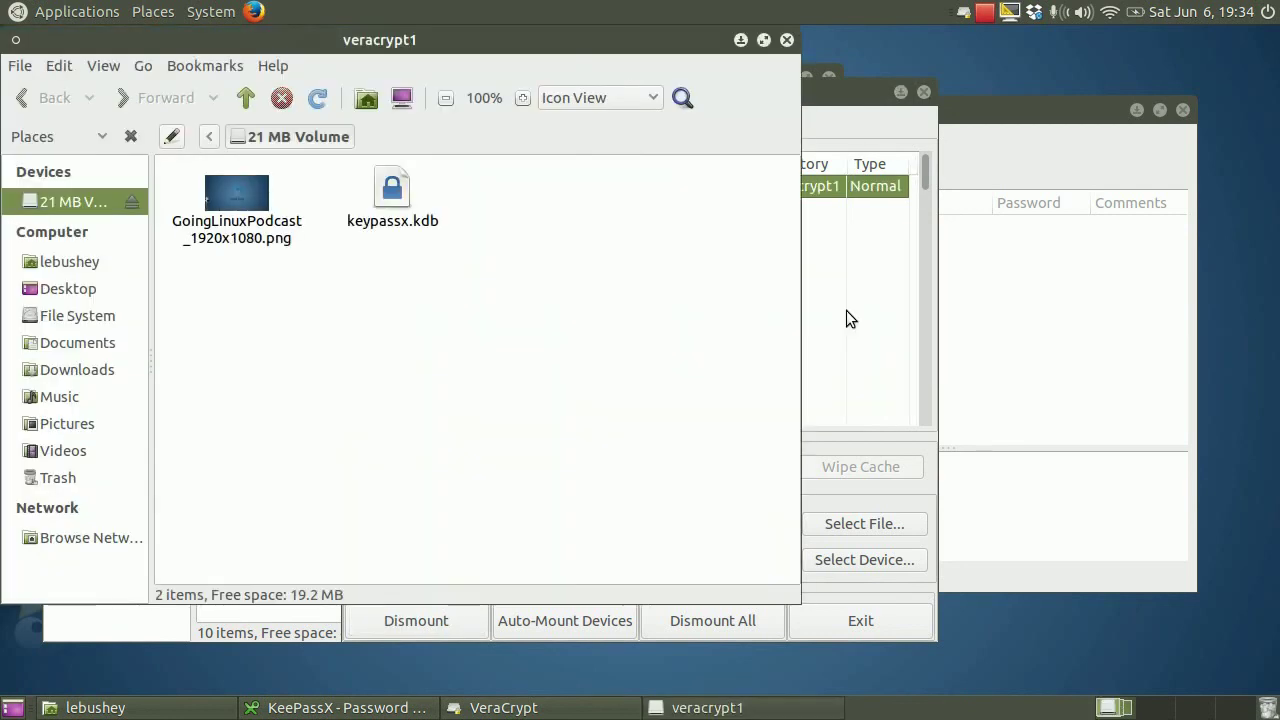
# Switch to KeePassX and open keypassx.kdb from the mounted 21 MB Volume, entering its master password.
pyautogui.click(1041, 100)
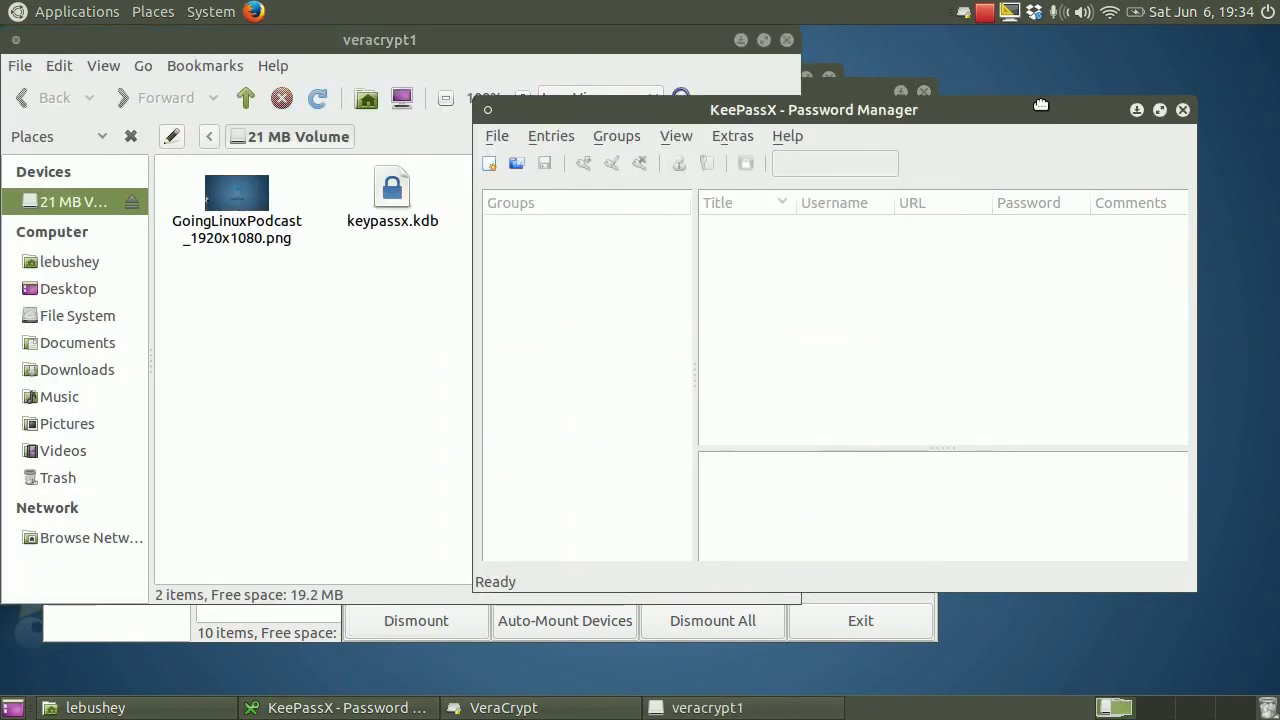
pyautogui.click(498, 137)
pyautogui.click(523, 186)
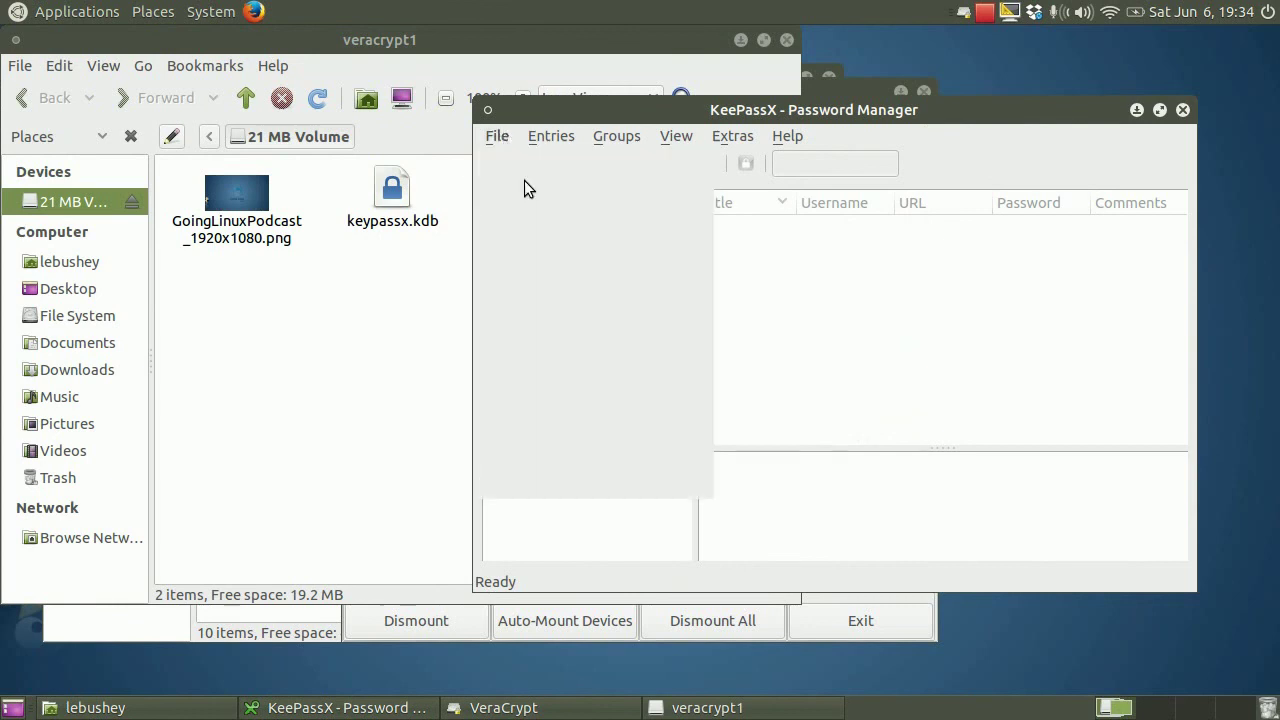
pyautogui.click(1224, 667)
pyautogui.hotkey('ctrl', 'v')
pyautogui.press('Return')
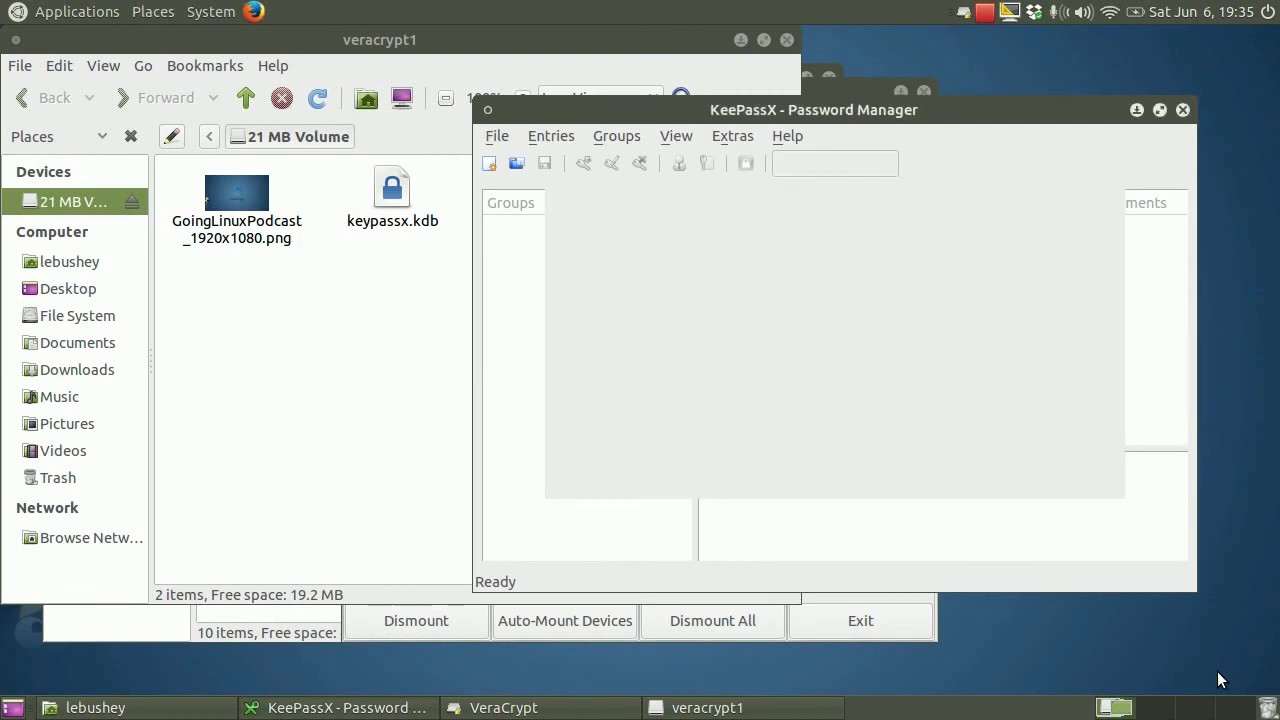